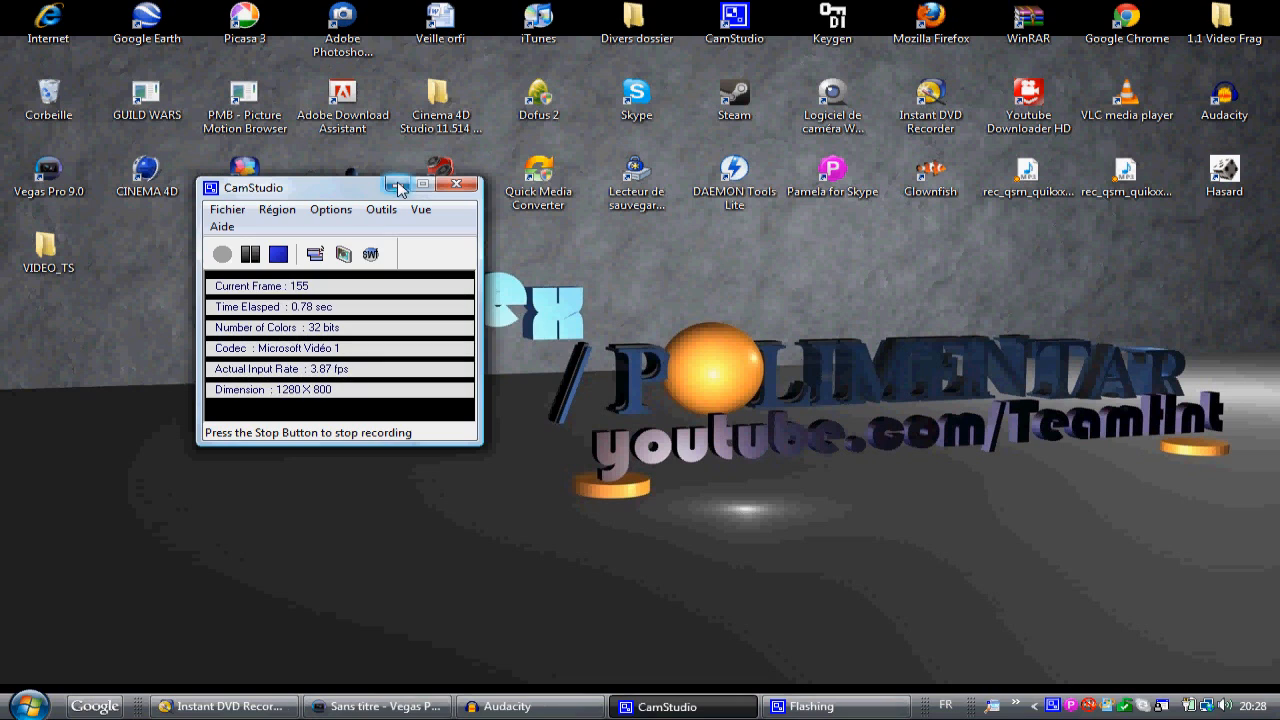
Step: Minimise CamStudio, switch to Instant DVD Recorder and open the video source settings of the Dazzle DVC100
{"action": "left_click", "coordinate": [397, 187]}
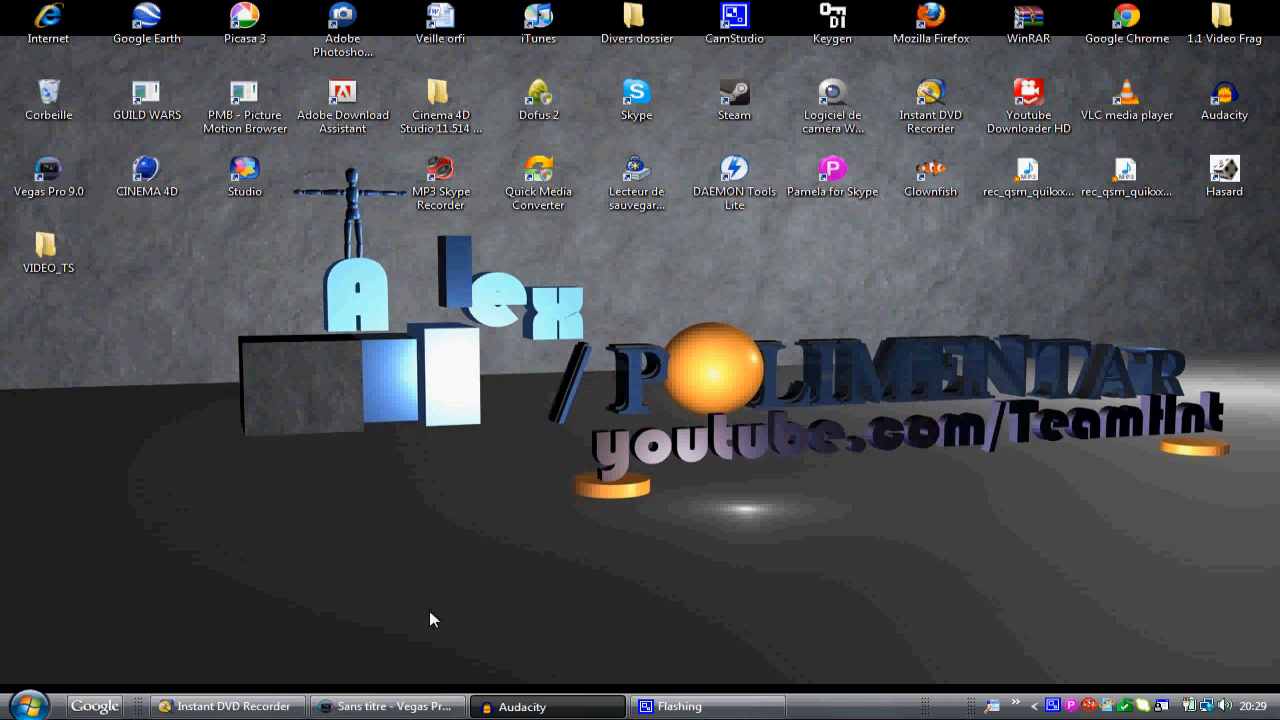
{"action": "left_click", "coordinate": [225, 706]}
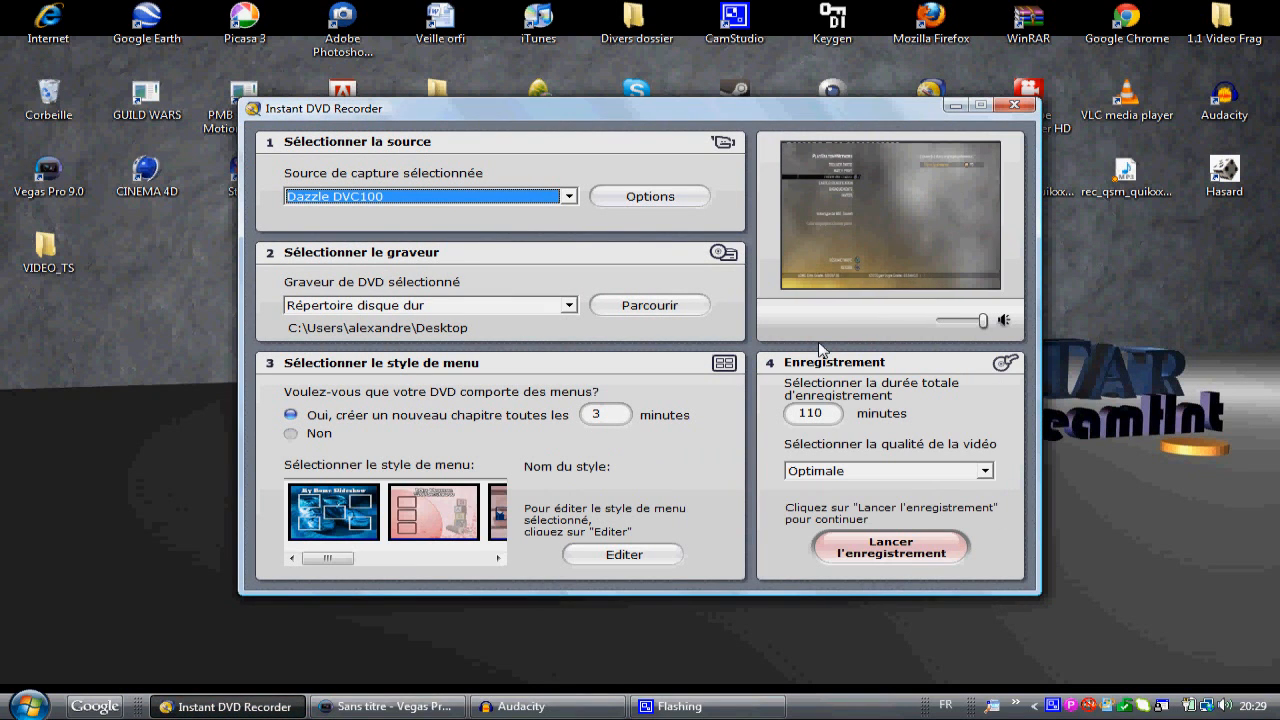
{"action": "left_click", "coordinate": [640, 204]}
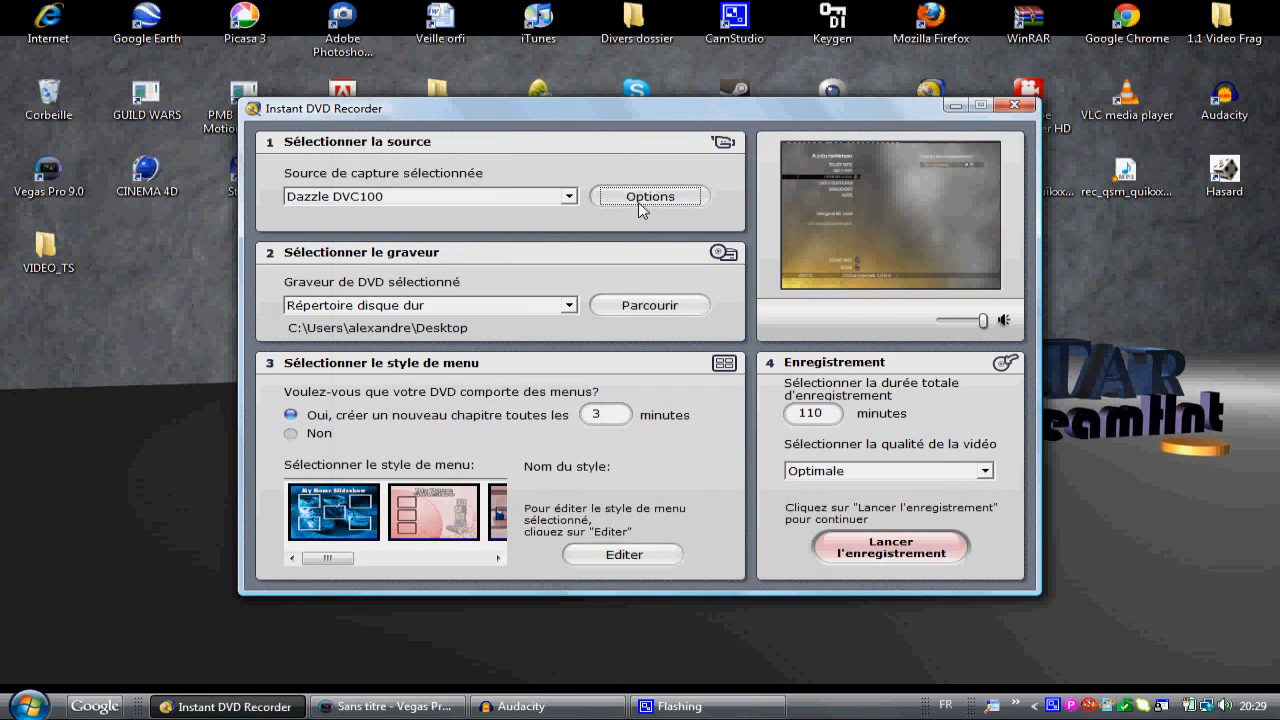
{"action": "left_click", "coordinate": [638, 231]}
{"action": "left_click_drag", "start_coordinate": [636, 229], "coordinate": [635, 230]}
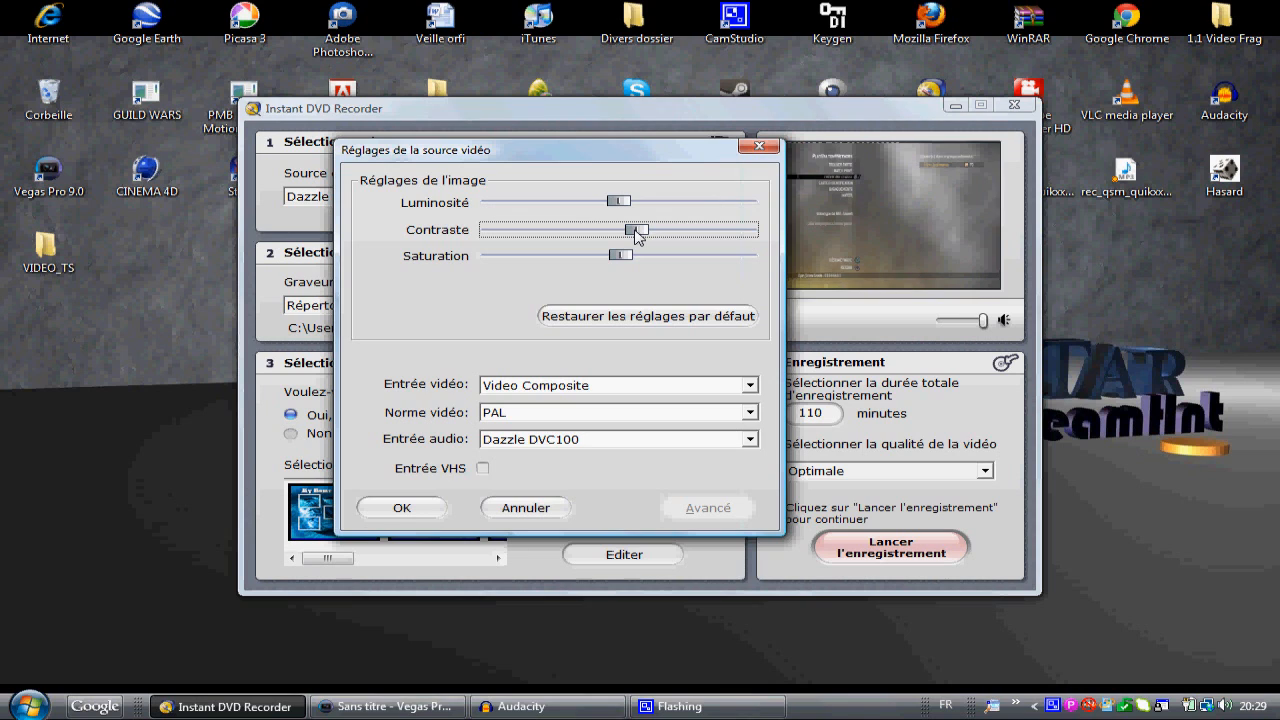
Step: Set the video input to Video Composite, the video standard to PAL and the audio input to Dazzle DVC100, and accept the settings
{"action": "left_click", "coordinate": [677, 387]}
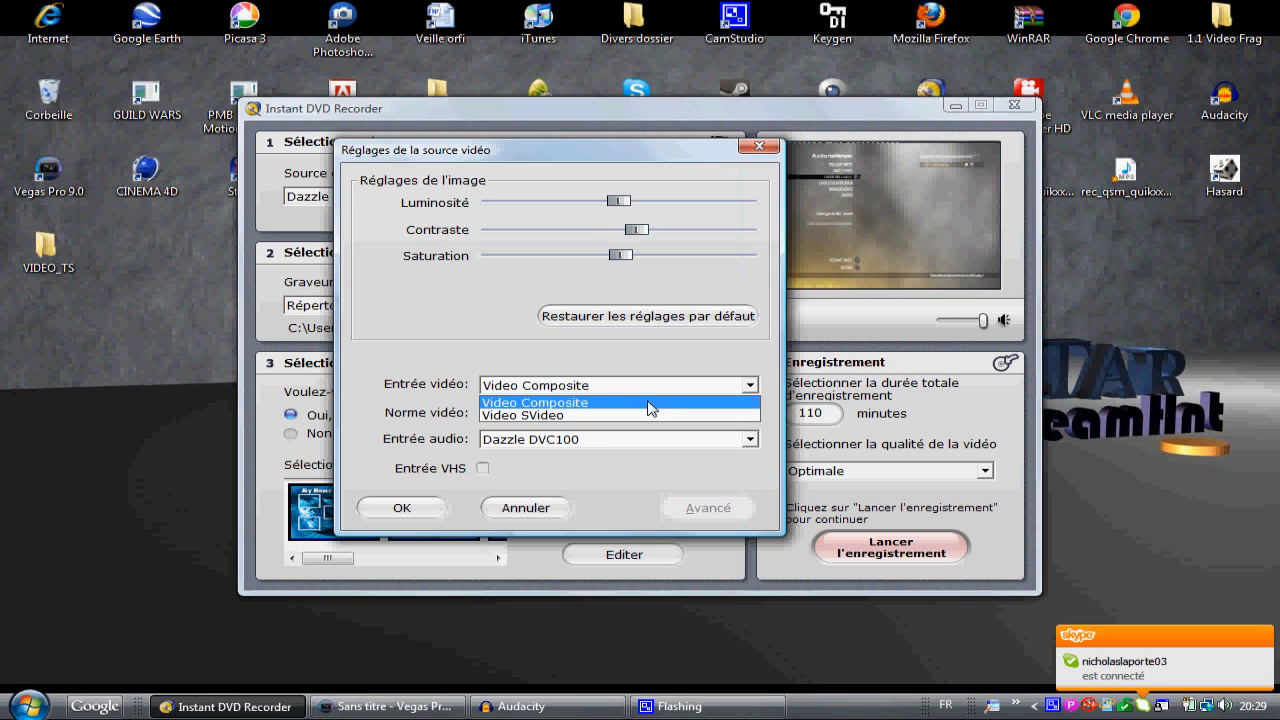
{"action": "left_click", "coordinate": [650, 404]}
{"action": "left_click", "coordinate": [646, 414]}
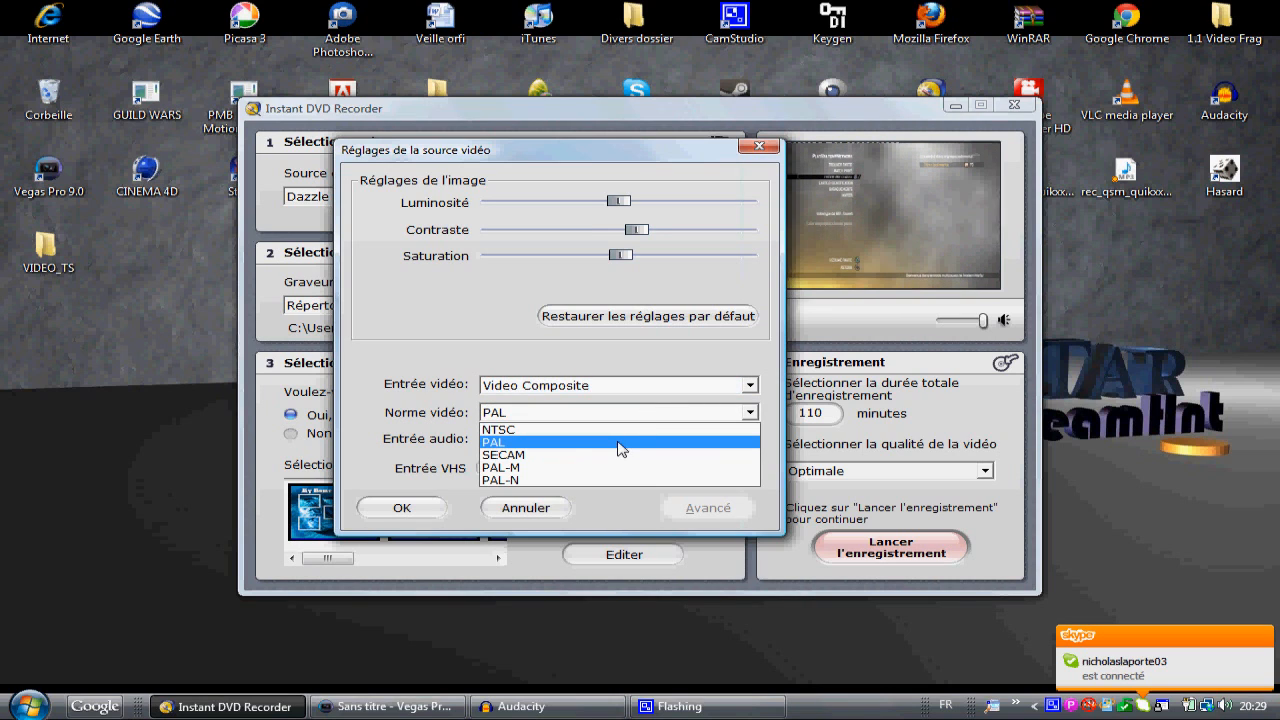
{"action": "left_click", "coordinate": [620, 446]}
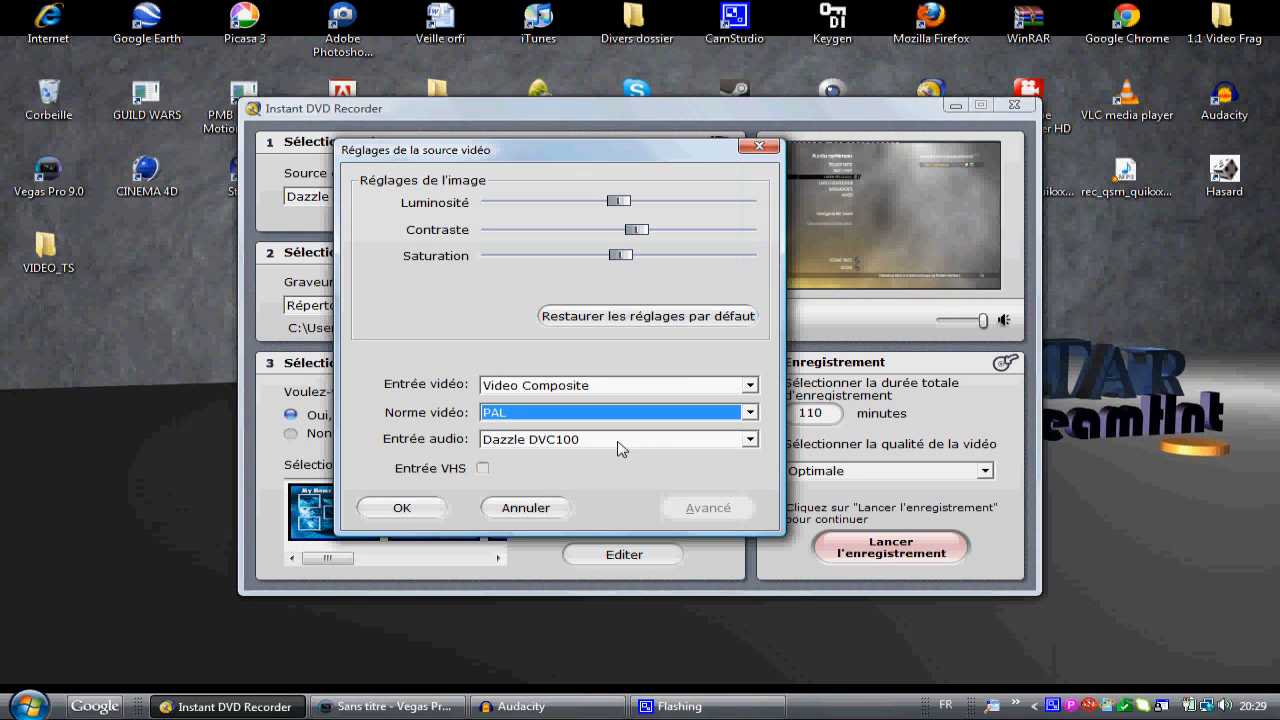
{"action": "left_click", "coordinate": [715, 445]}
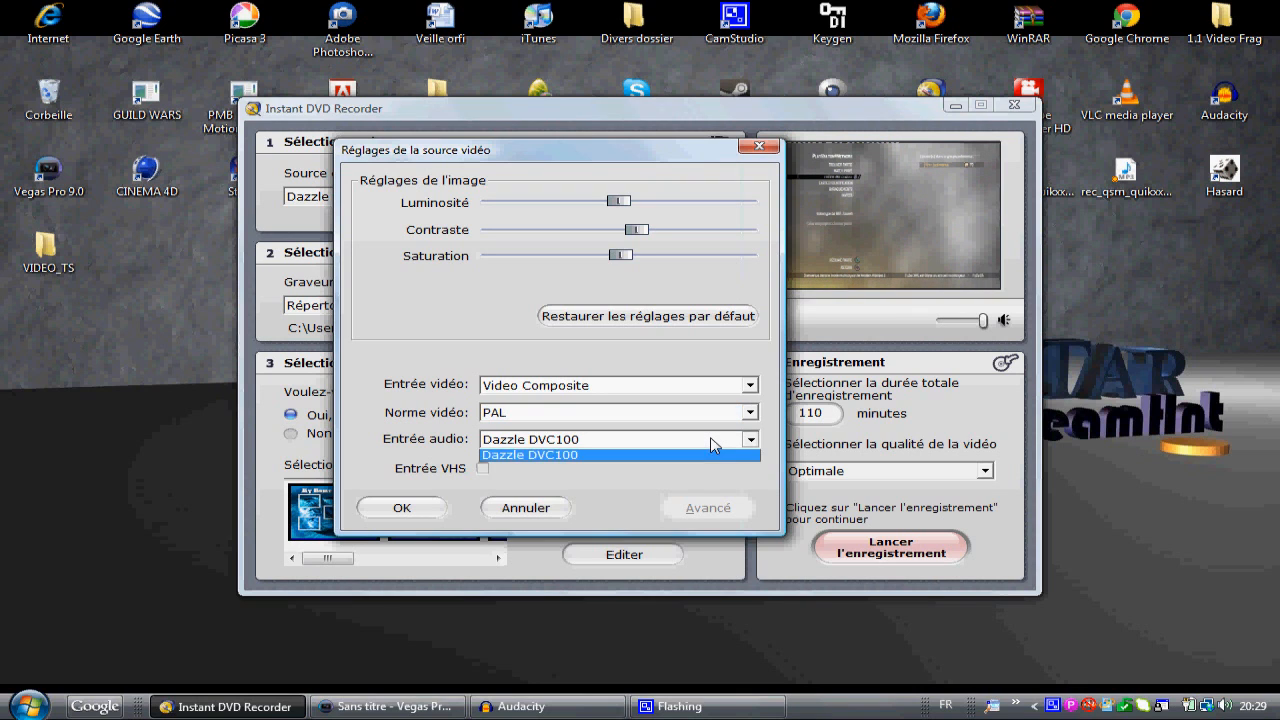
{"action": "left_click", "coordinate": [697, 455]}
{"action": "left_click", "coordinate": [429, 507]}
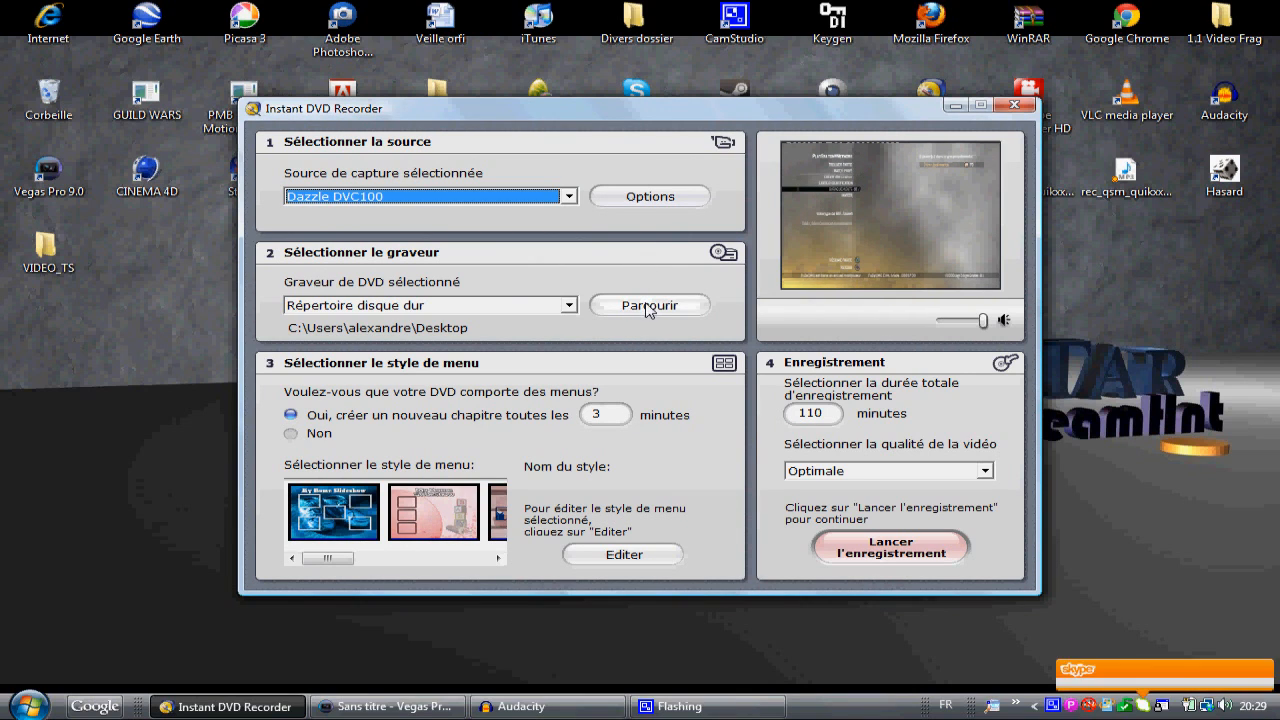
Step: Choose the desktop (Bureau) as the destination folder for the recording and agree to overwrite the existing directory
{"action": "left_click", "coordinate": [646, 306]}
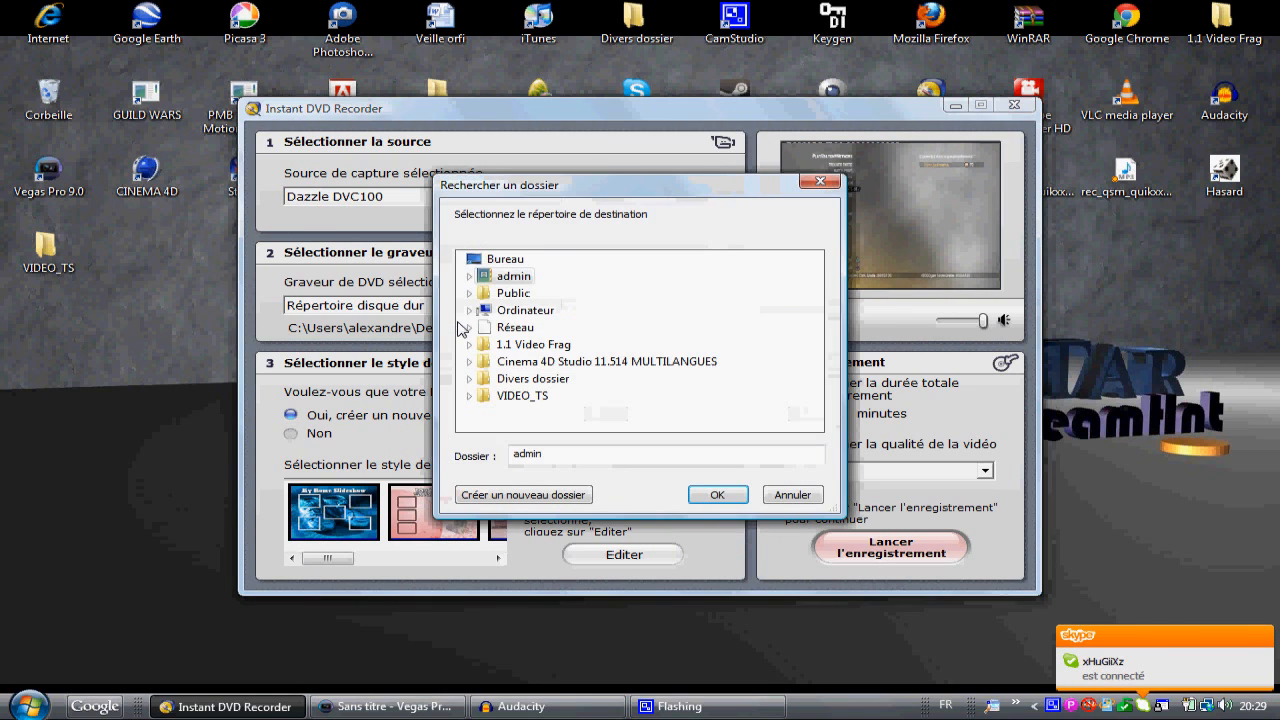
{"action": "left_click", "coordinate": [495, 260]}
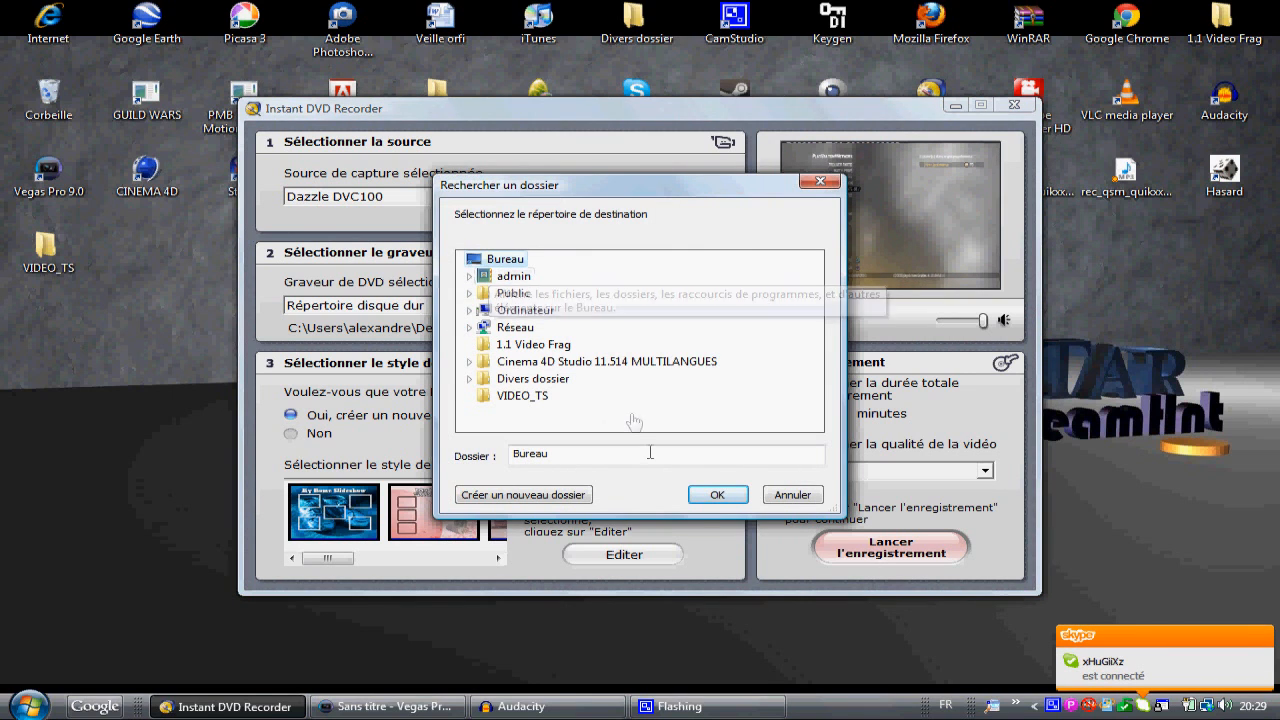
{"action": "left_click", "coordinate": [717, 494]}
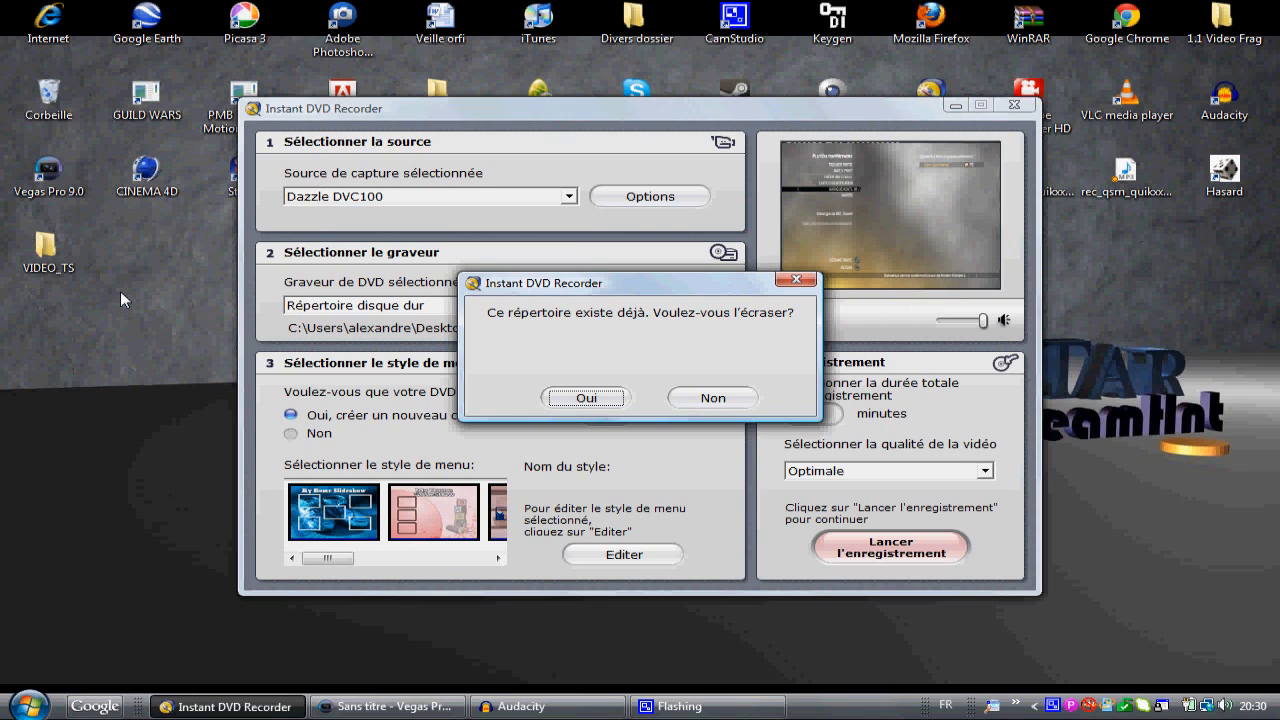
{"action": "left_click", "coordinate": [568, 401]}
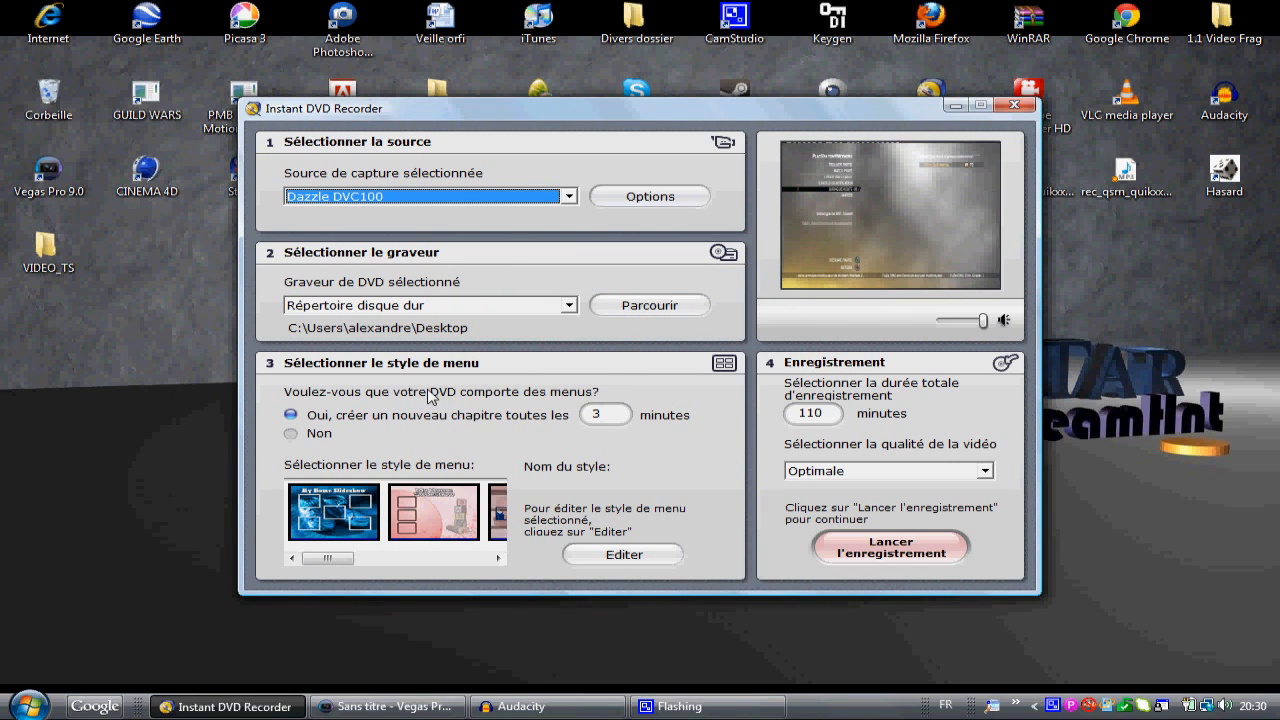
Step: Record the capture without DVD menus, overwriting the existing folder, and quit the recorder once the disc is finished
{"action": "left_click", "coordinate": [290, 432]}
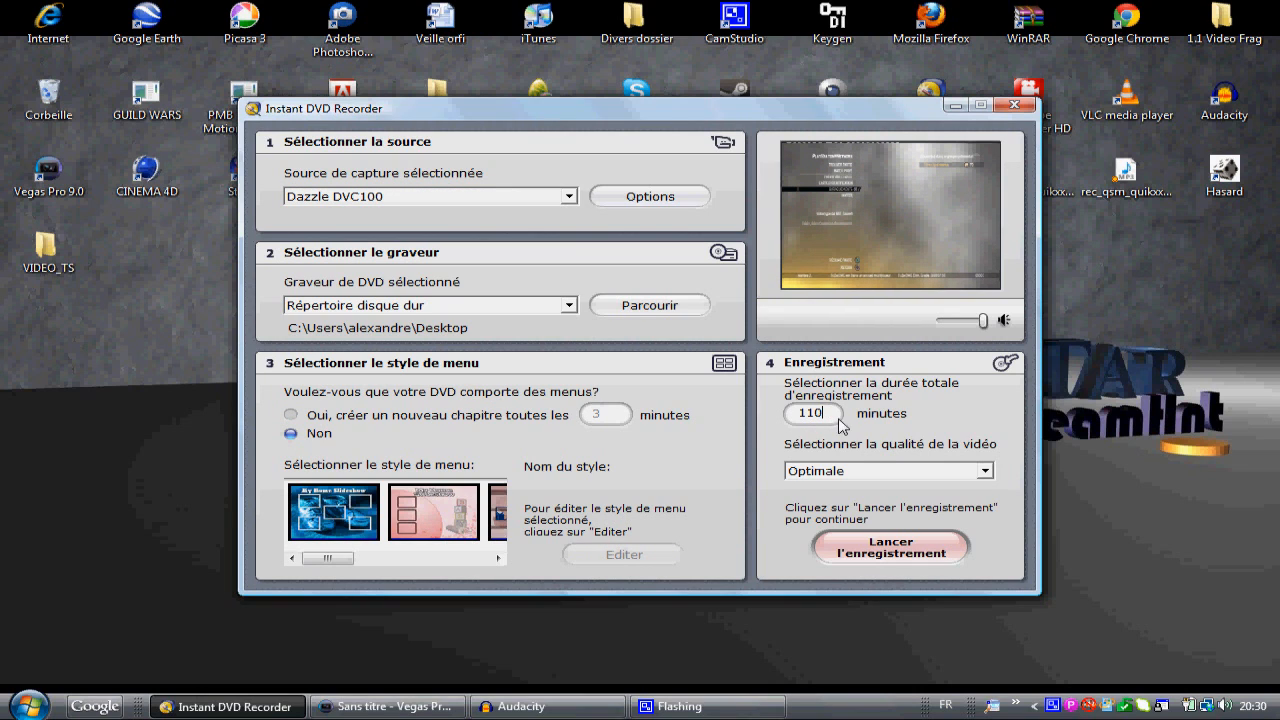
{"action": "left_click", "coordinate": [866, 544]}
{"action": "left_click", "coordinate": [614, 399]}
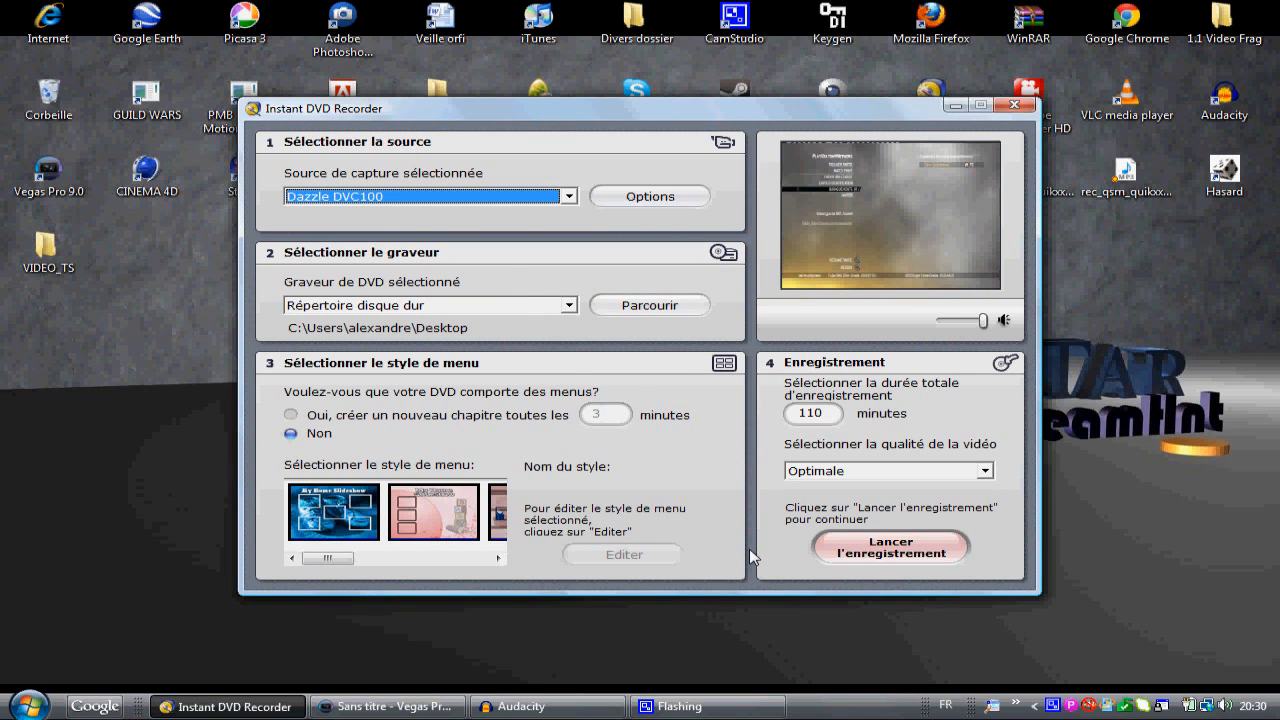
{"action": "left_click", "coordinate": [860, 550]}
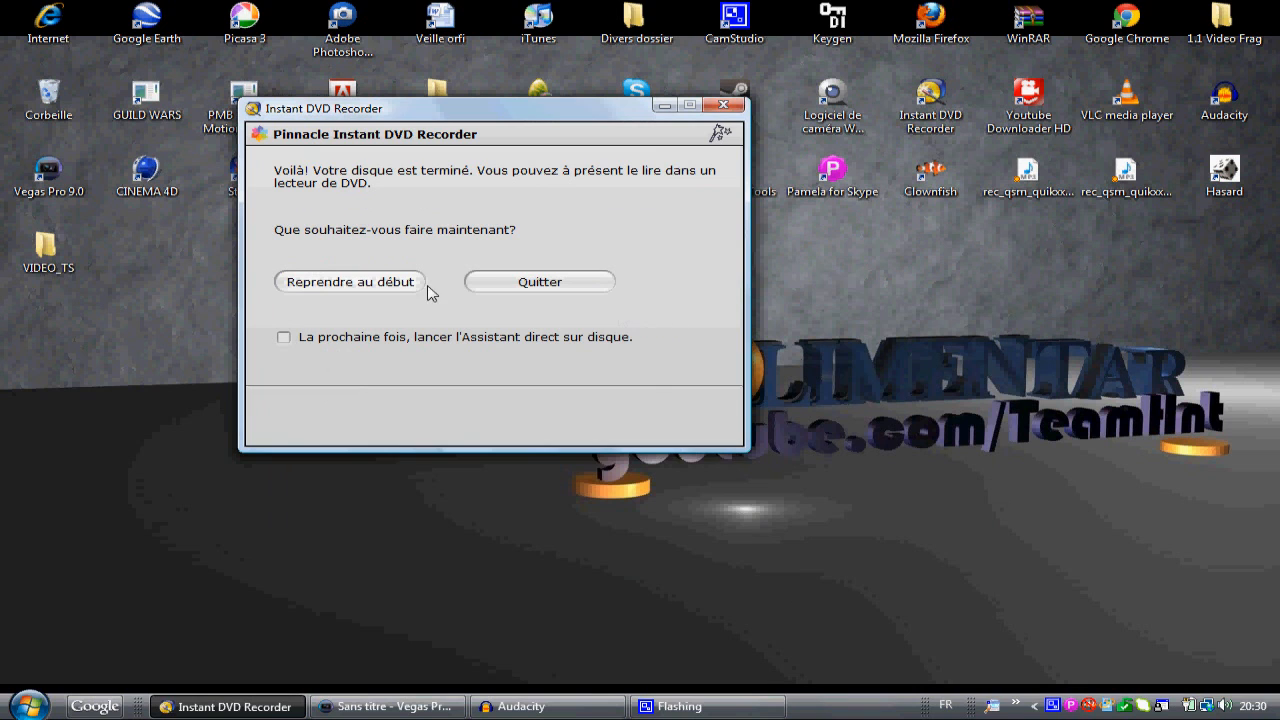
{"action": "left_click", "coordinate": [523, 285]}
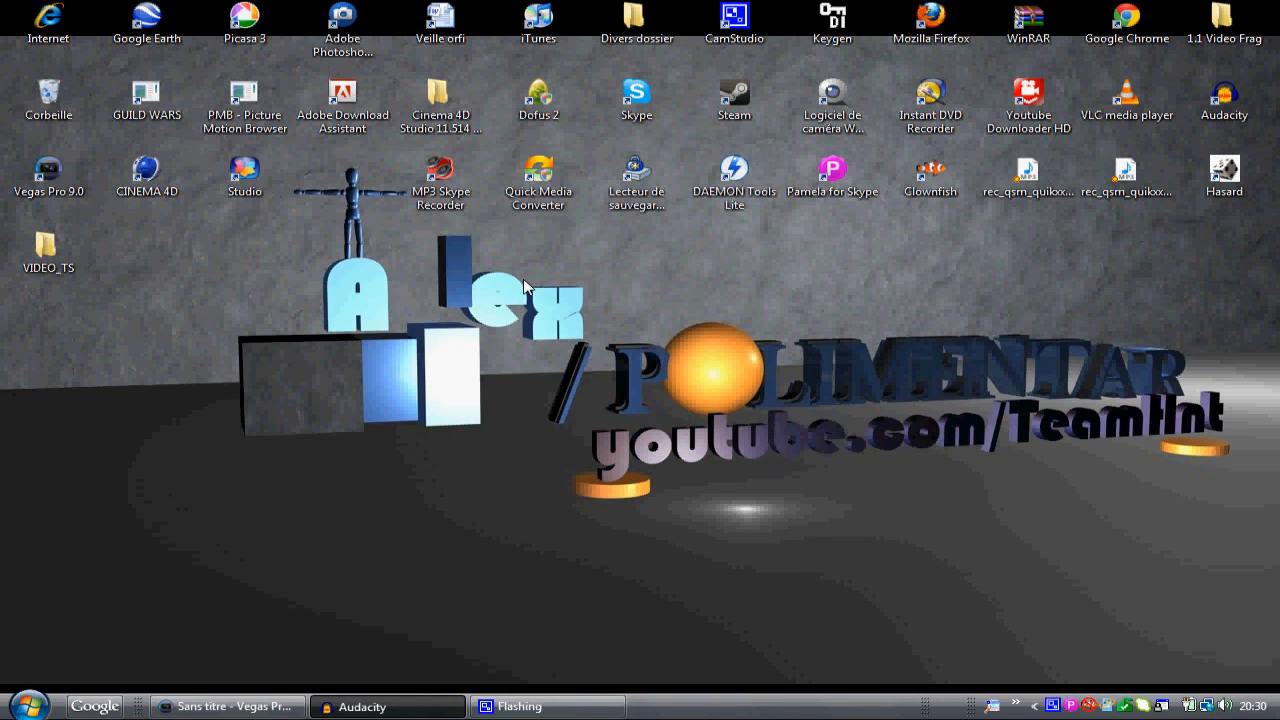
Step: Switch to Vegas Pro and create a new project with the HDV 720-30p (1280x720; 29,970 ips) template and Optimisée full-resolution rendering quality
{"action": "left_click", "coordinate": [230, 706]}
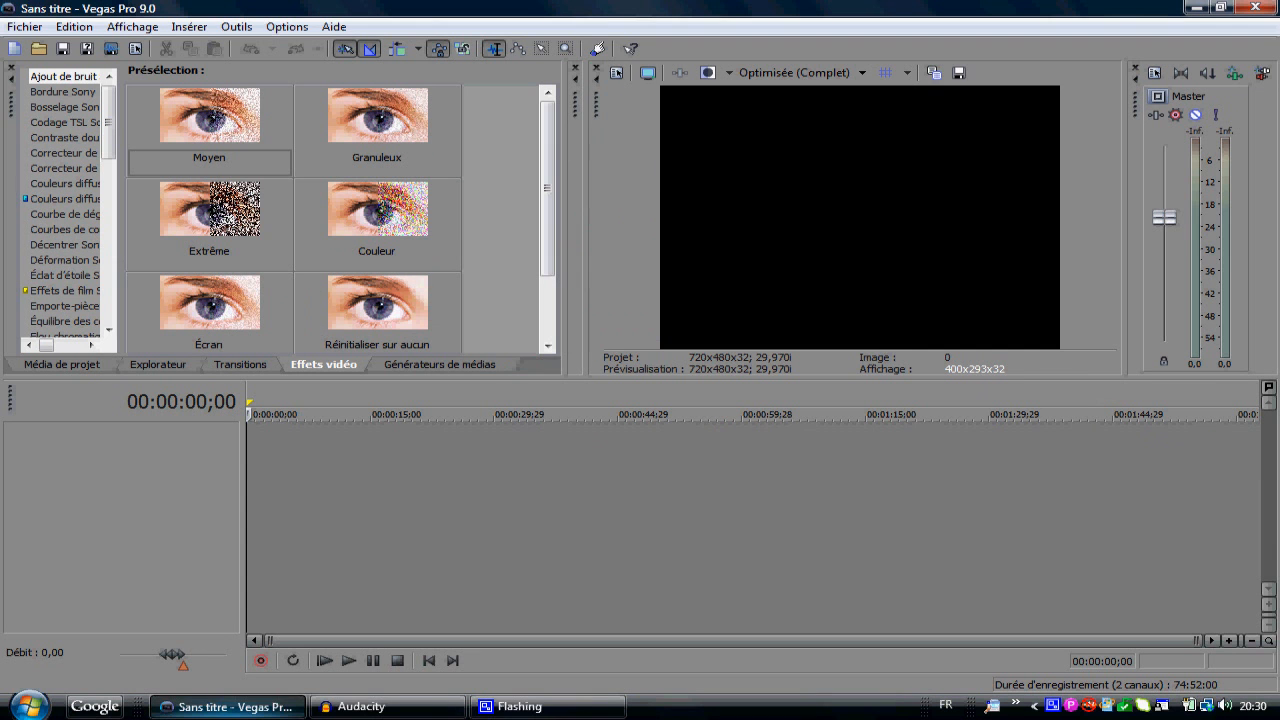
{"action": "left_click", "coordinate": [25, 27]}
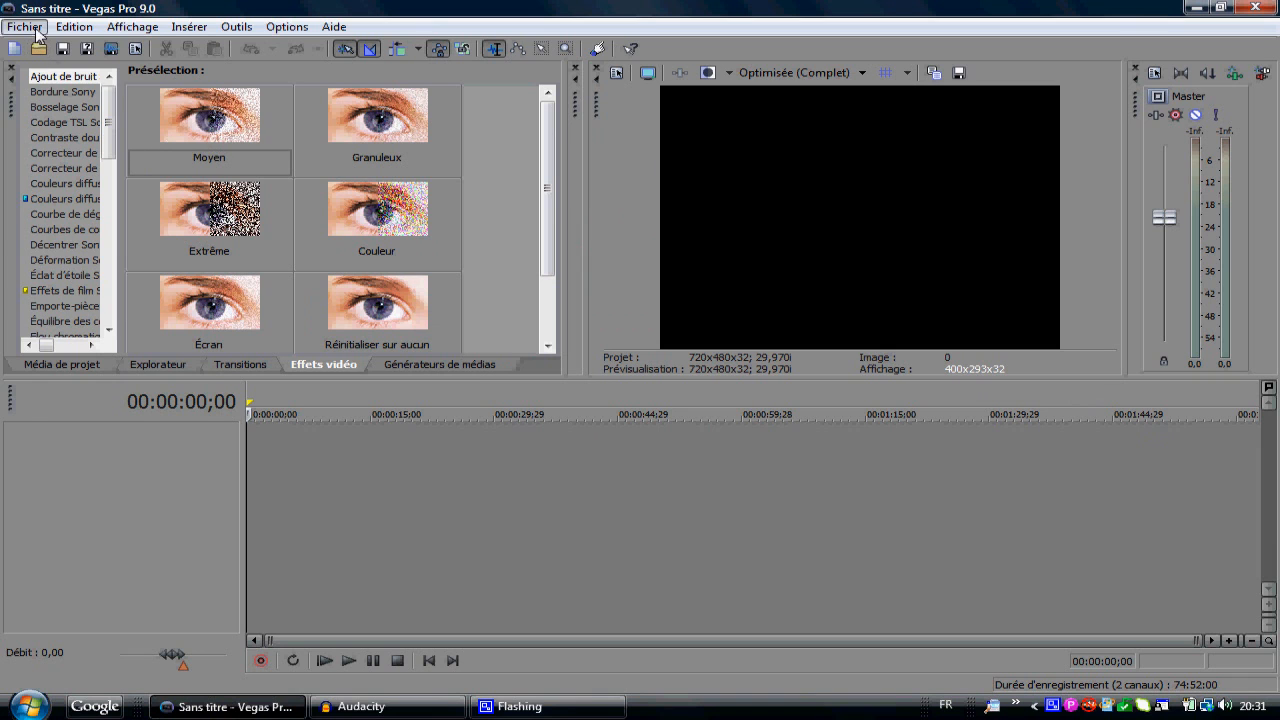
{"action": "left_click", "coordinate": [50, 46]}
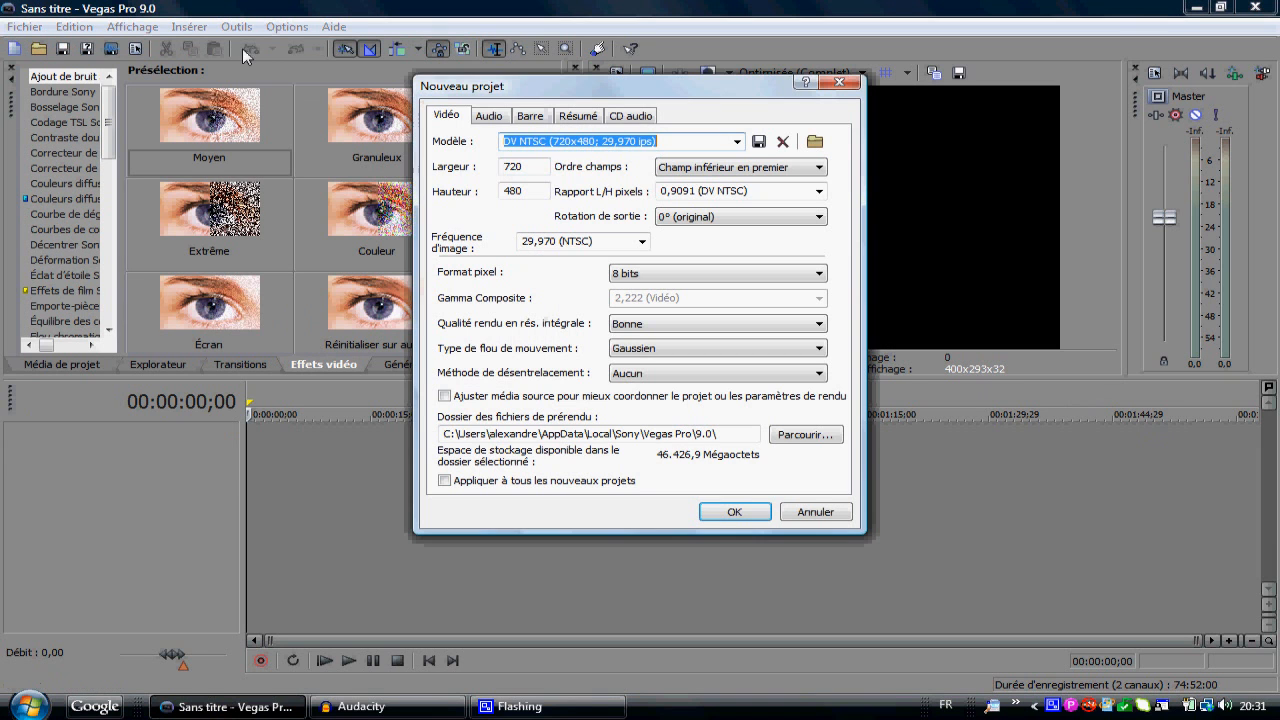
{"action": "left_click", "coordinate": [737, 141]}
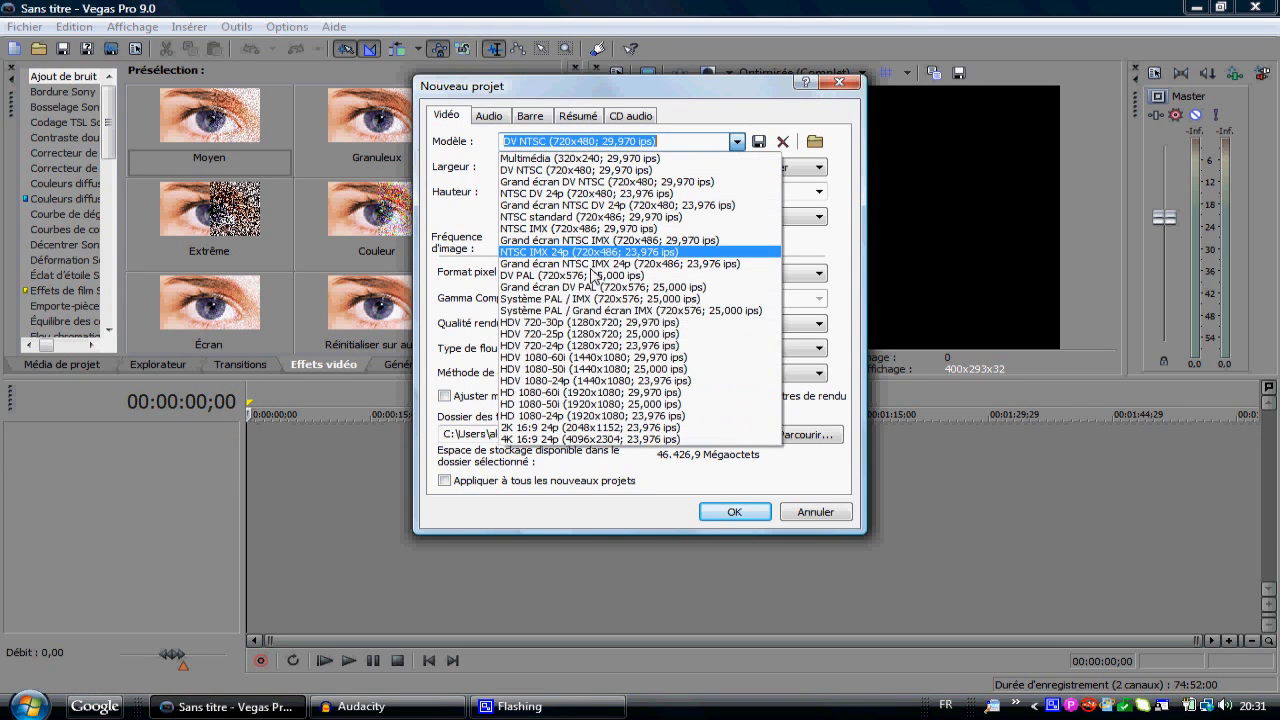
{"action": "left_click", "coordinate": [620, 323]}
{"action": "left_click", "coordinate": [635, 348]}
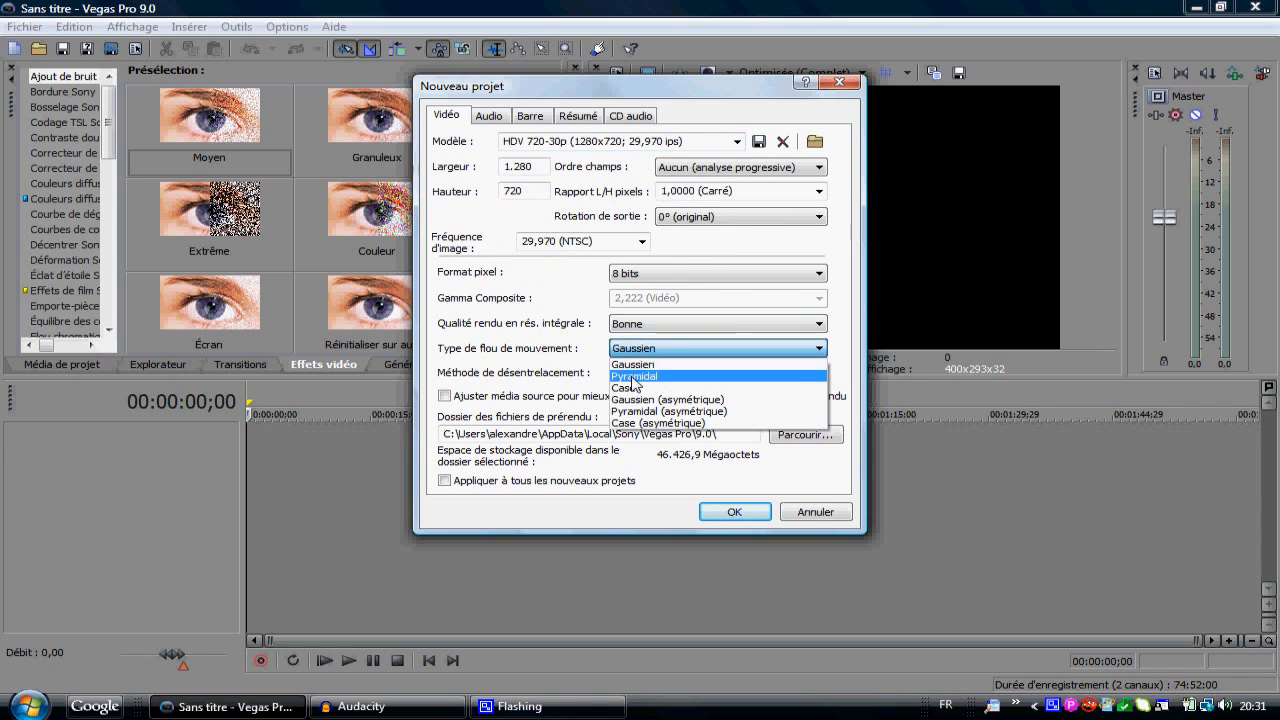
{"action": "left_click", "coordinate": [632, 330]}
{"action": "left_click", "coordinate": [632, 328]}
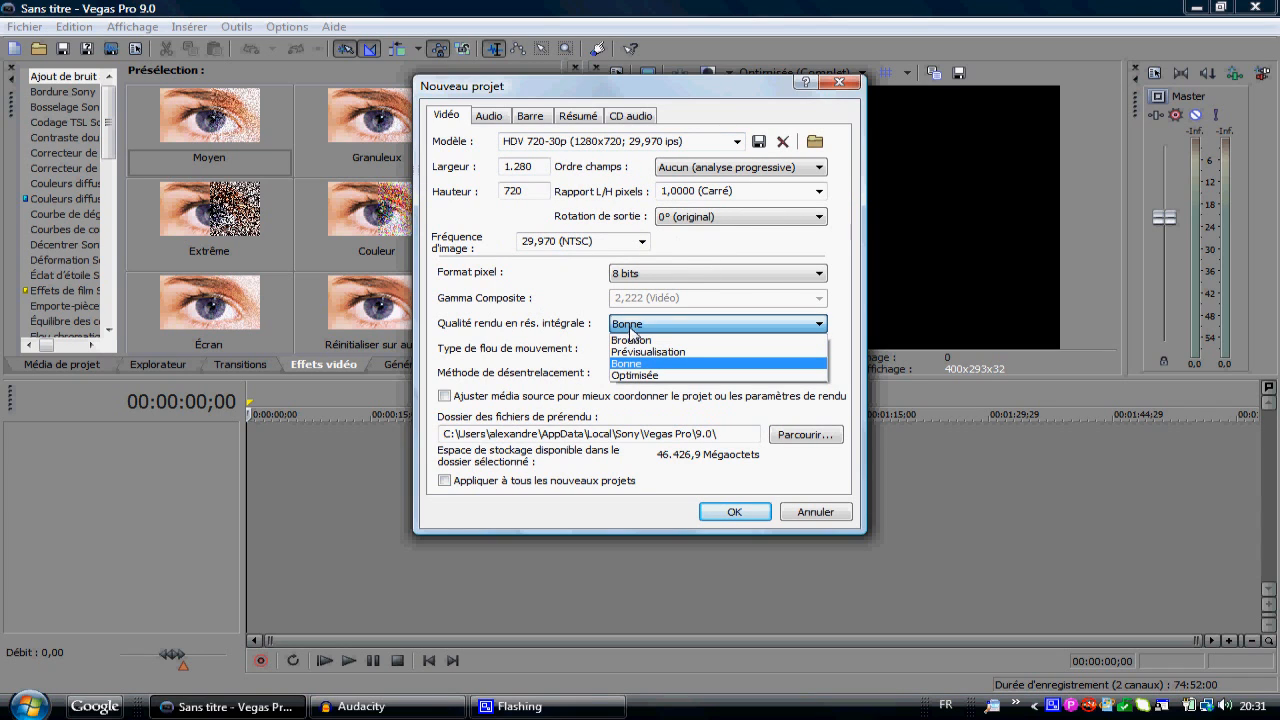
{"action": "left_click", "coordinate": [640, 376]}
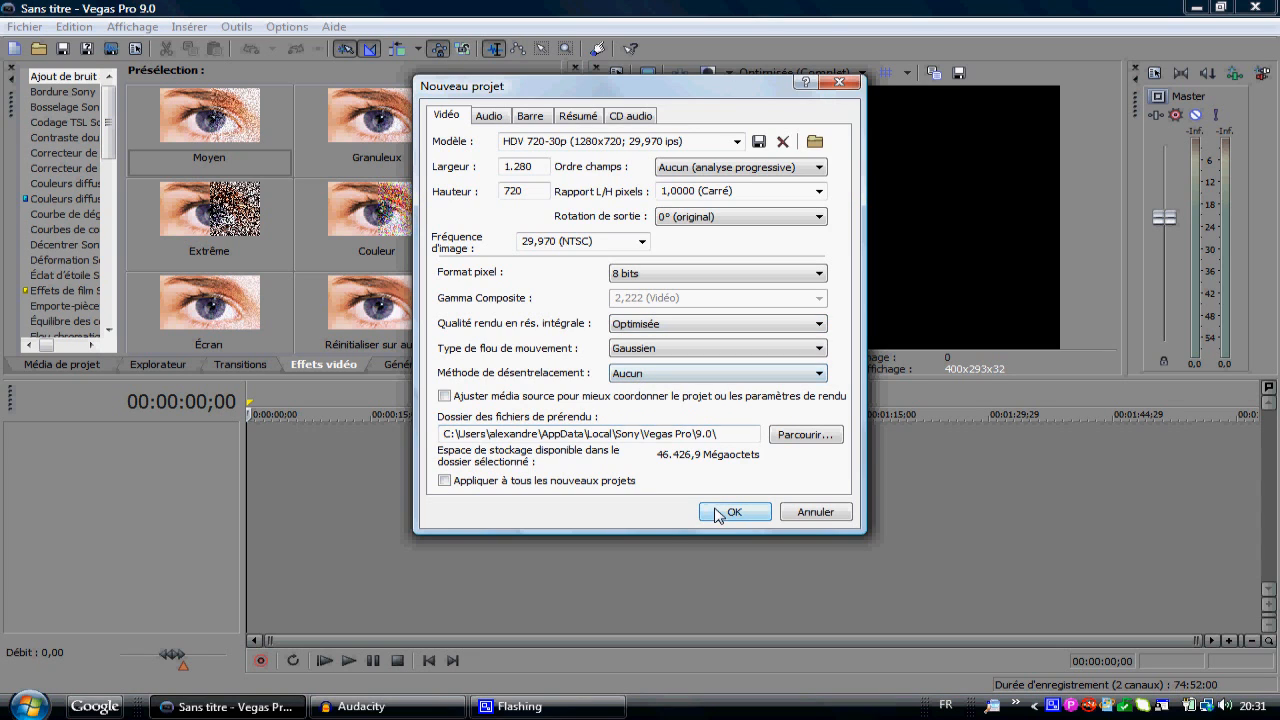
{"action": "left_click", "coordinate": [718, 511]}
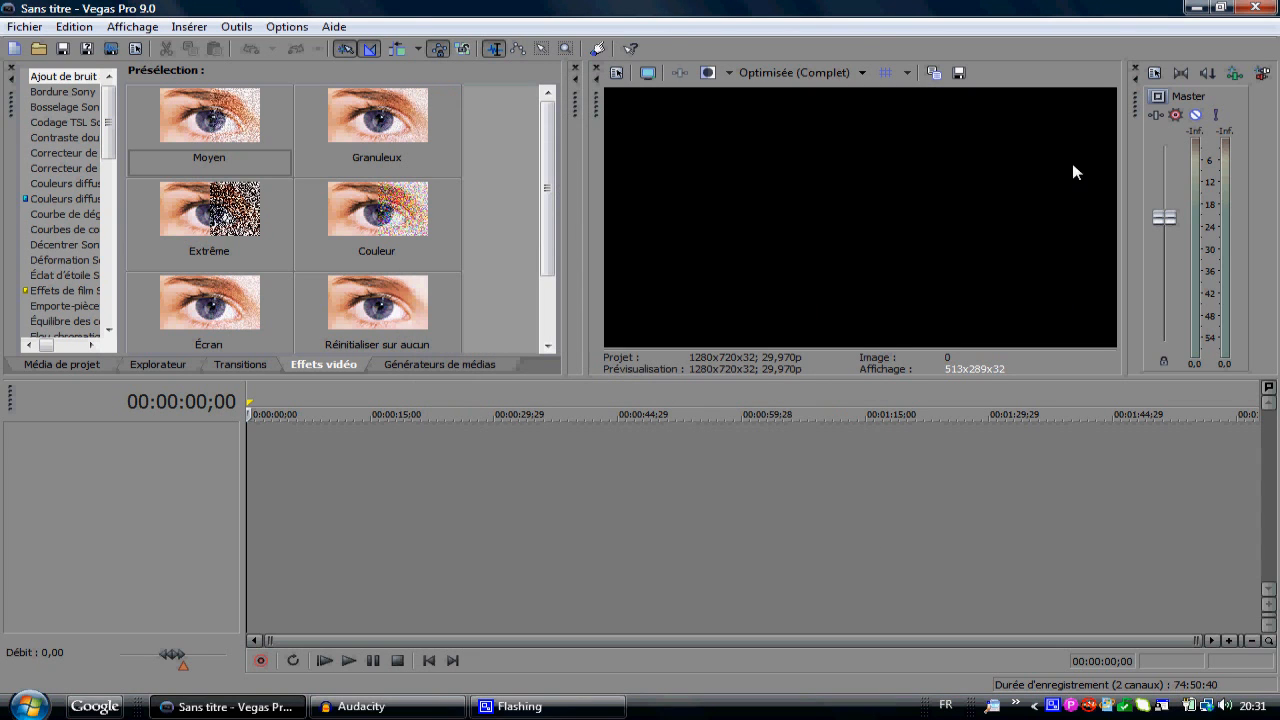
Step: Show all file types in the desktop's VIDEO_TS folder and open the recorded VTS_01_1 video in the project
{"action": "left_click", "coordinate": [38, 48]}
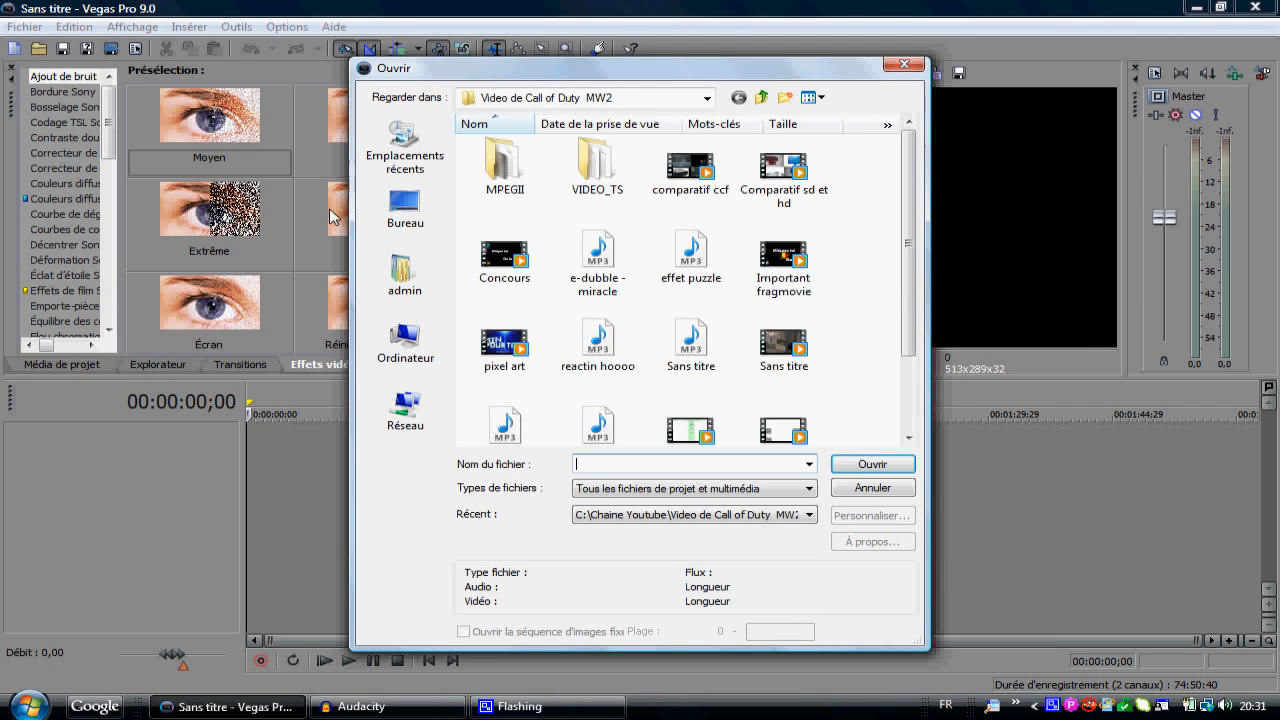
{"action": "left_click", "coordinate": [407, 226]}
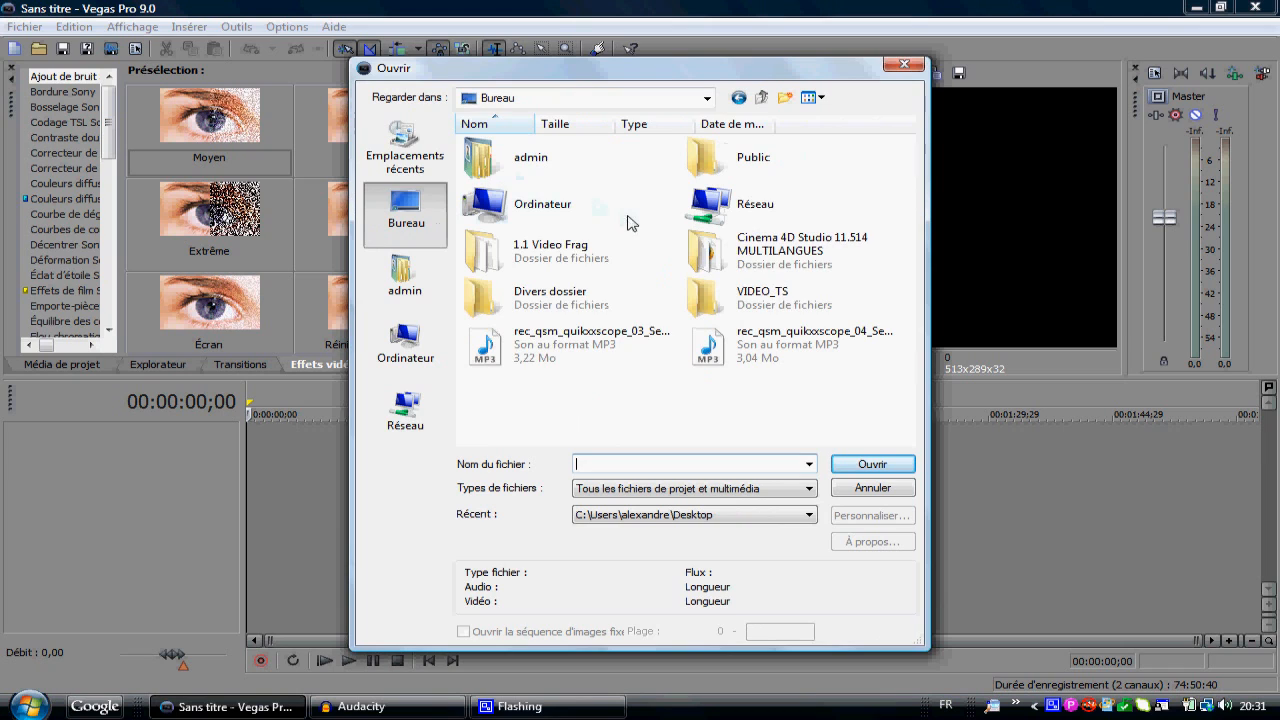
{"action": "double_click", "coordinate": [766, 298]}
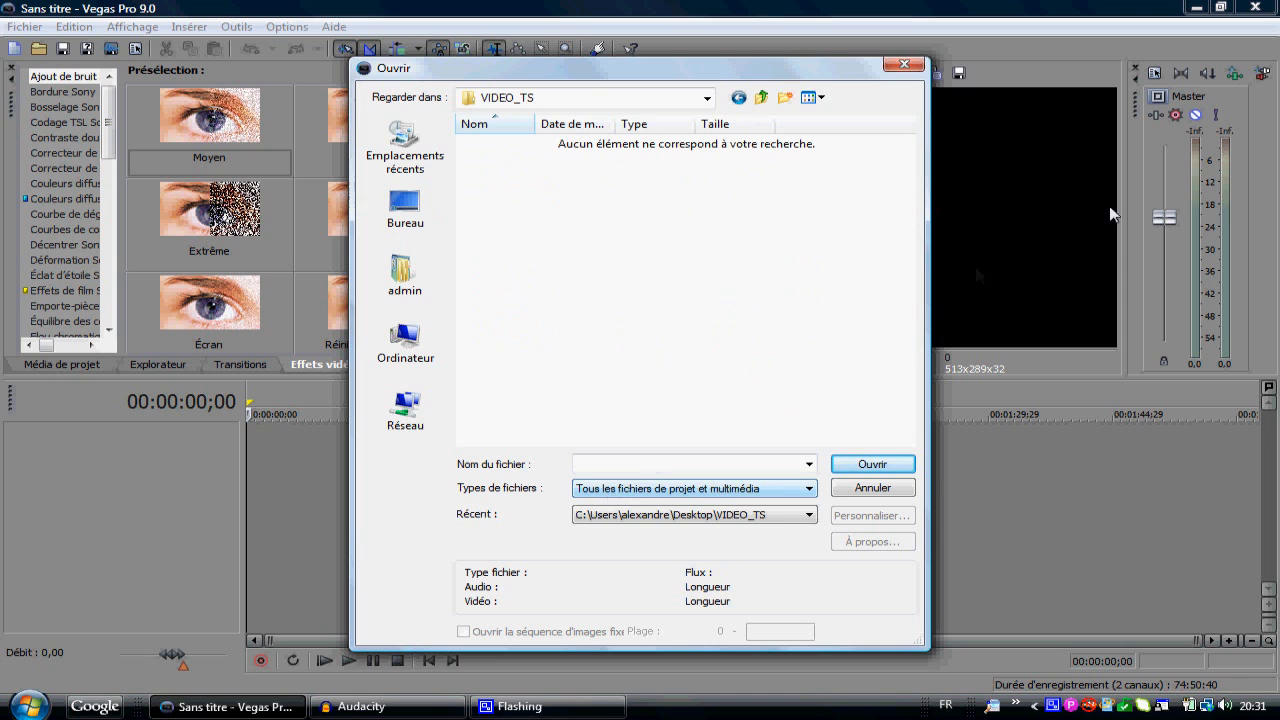
{"action": "left_click", "coordinate": [611, 490]}
{"action": "left_click", "coordinate": [1105, 135]}
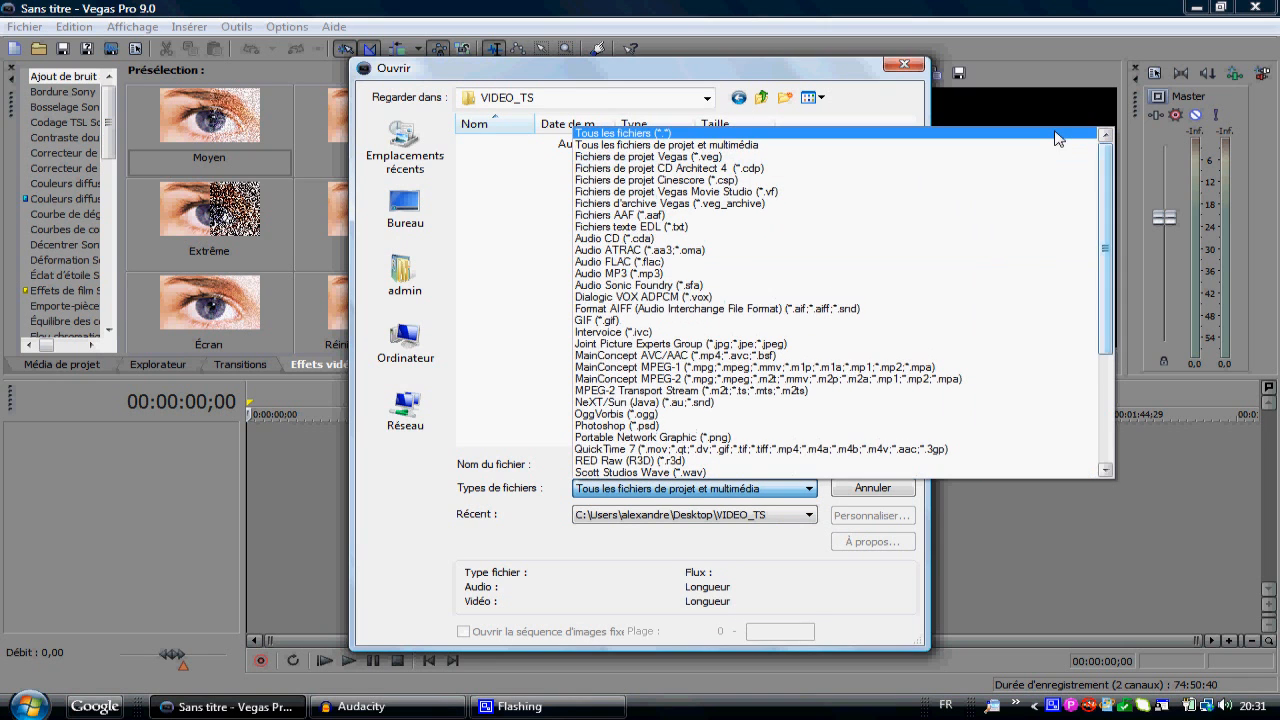
{"action": "left_click", "coordinate": [1058, 140]}
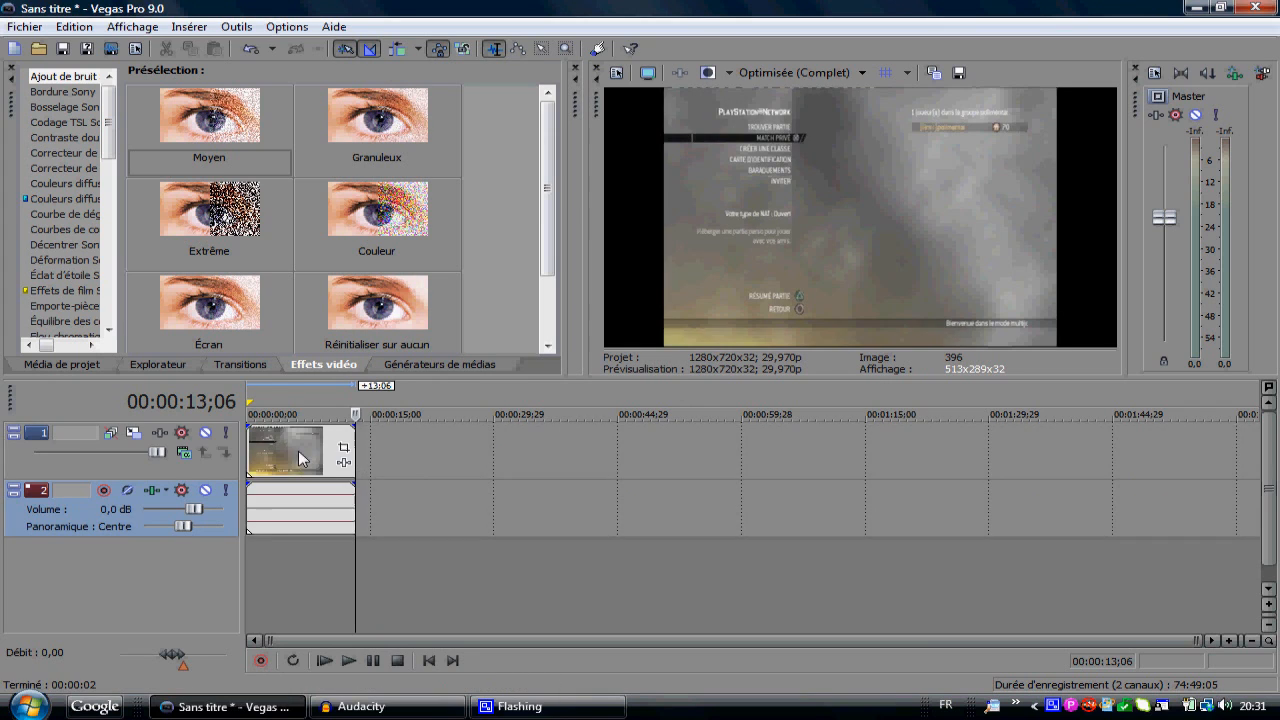
Step: Open the pan/crop settings of the video event and set the source option "Conserver les..." to Non
{"action": "left_click", "coordinate": [298, 450]}
{"action": "mouse_move", "coordinate": [363, 448]}
{"action": "left_mouse_down"}
{"action": "mouse_move", "coordinate": [465, 448]}
{"action": "mouse_move", "coordinate": [341, 448]}
{"action": "left_mouse_up"}
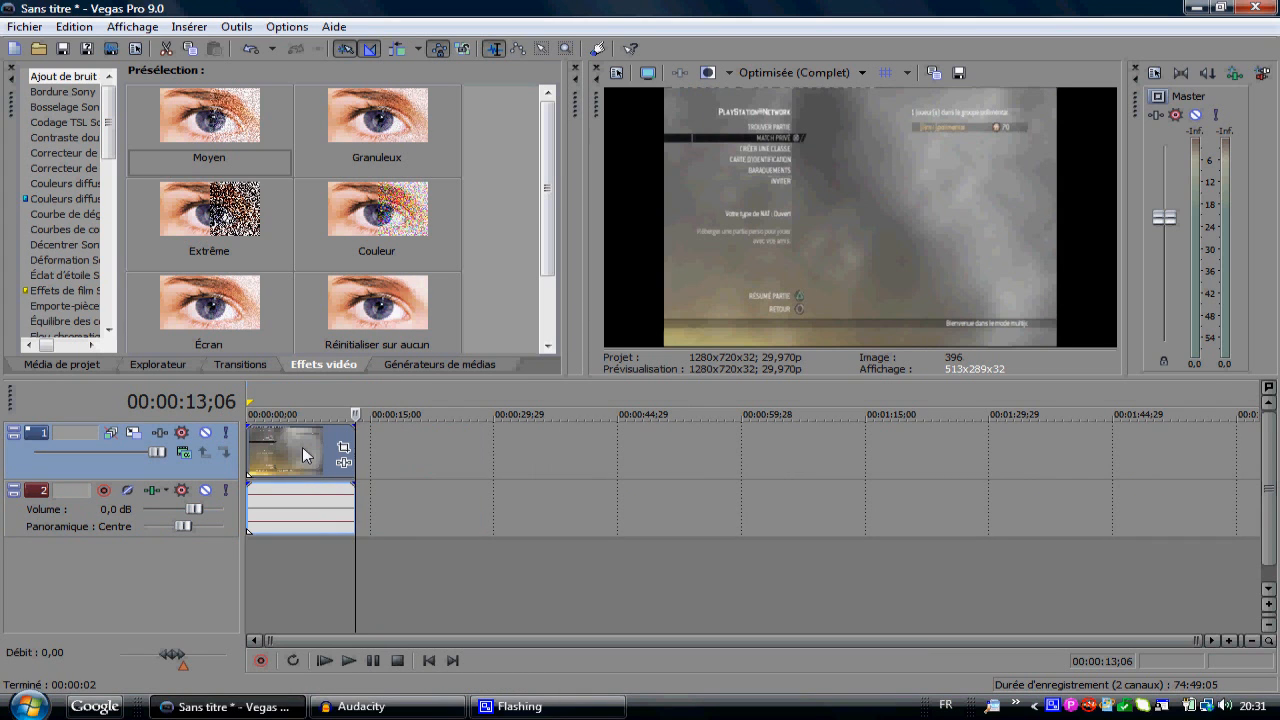
{"action": "left_click", "coordinate": [342, 449]}
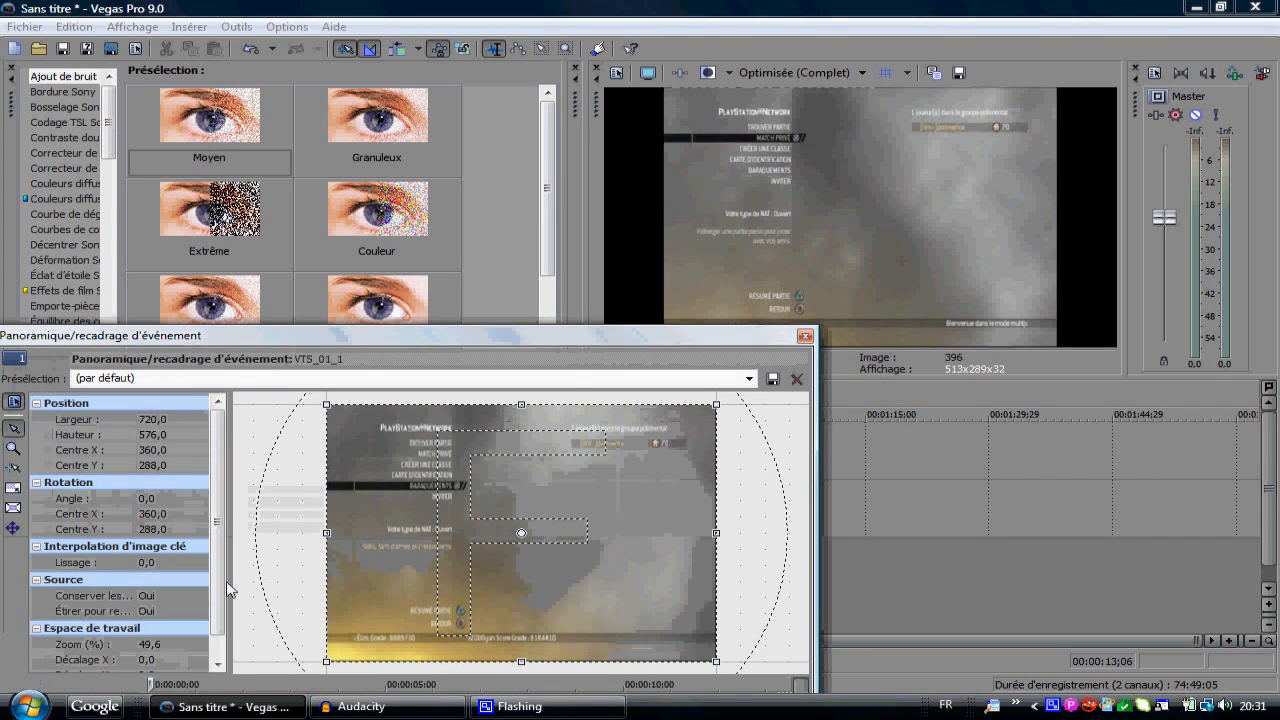
{"action": "left_click", "coordinate": [176, 597]}
{"action": "left_click", "coordinate": [169, 617]}
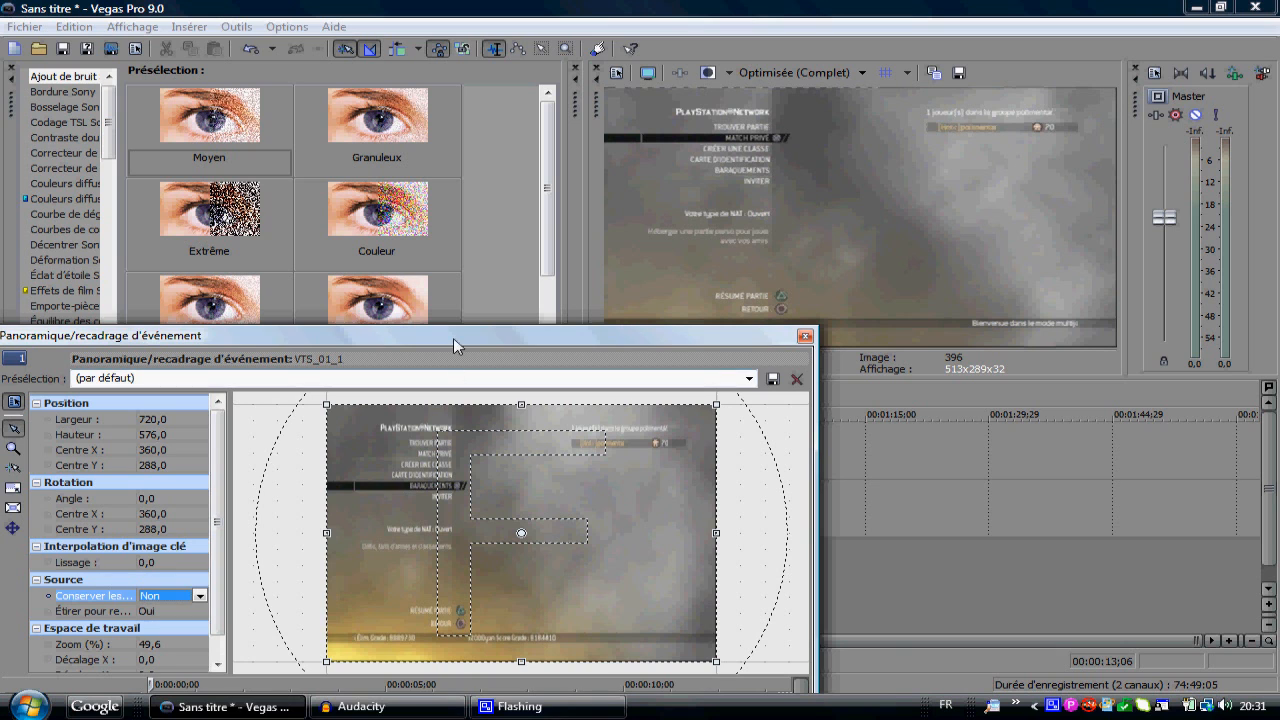
Step: Crop the video frame from its top edge to a height of 573,8
{"action": "left_click_drag", "start_coordinate": [454, 338], "coordinate": [479, 286]}
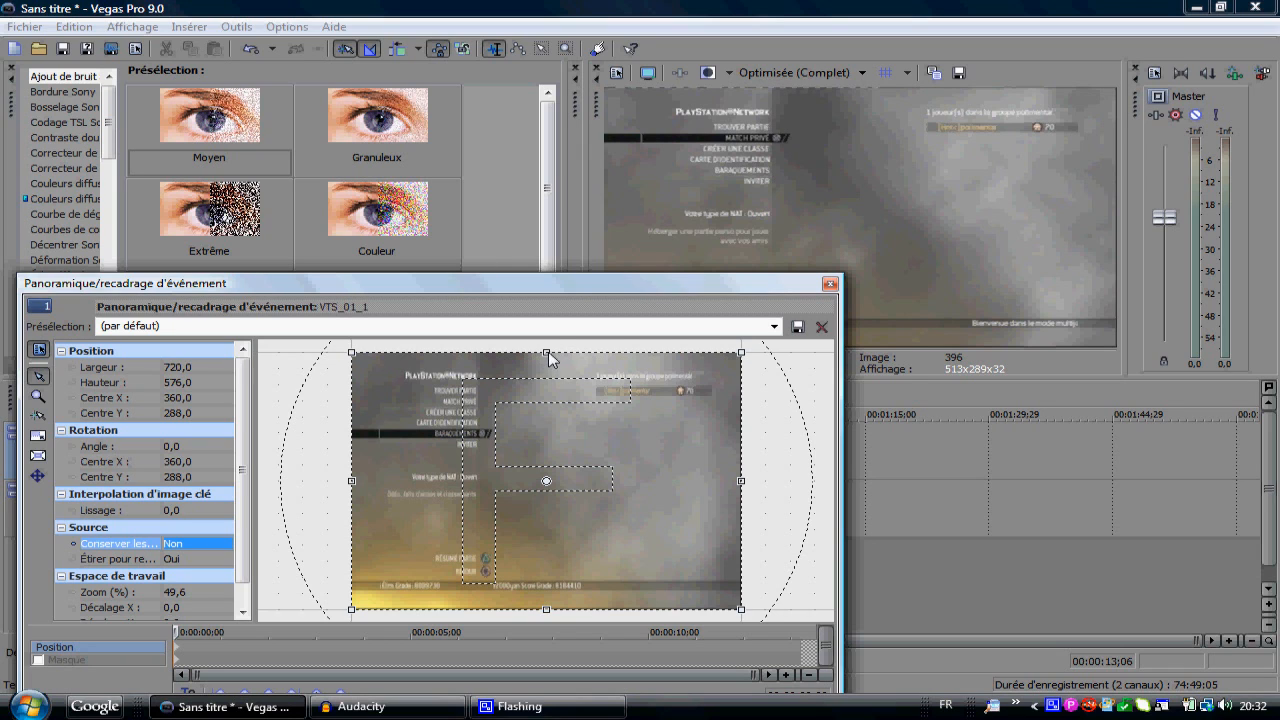
{"action": "left_click", "coordinate": [788, 446]}
{"action": "scroll", "coordinate": [775, 446], "scroll_direction": "down", "scroll_amount": 1}
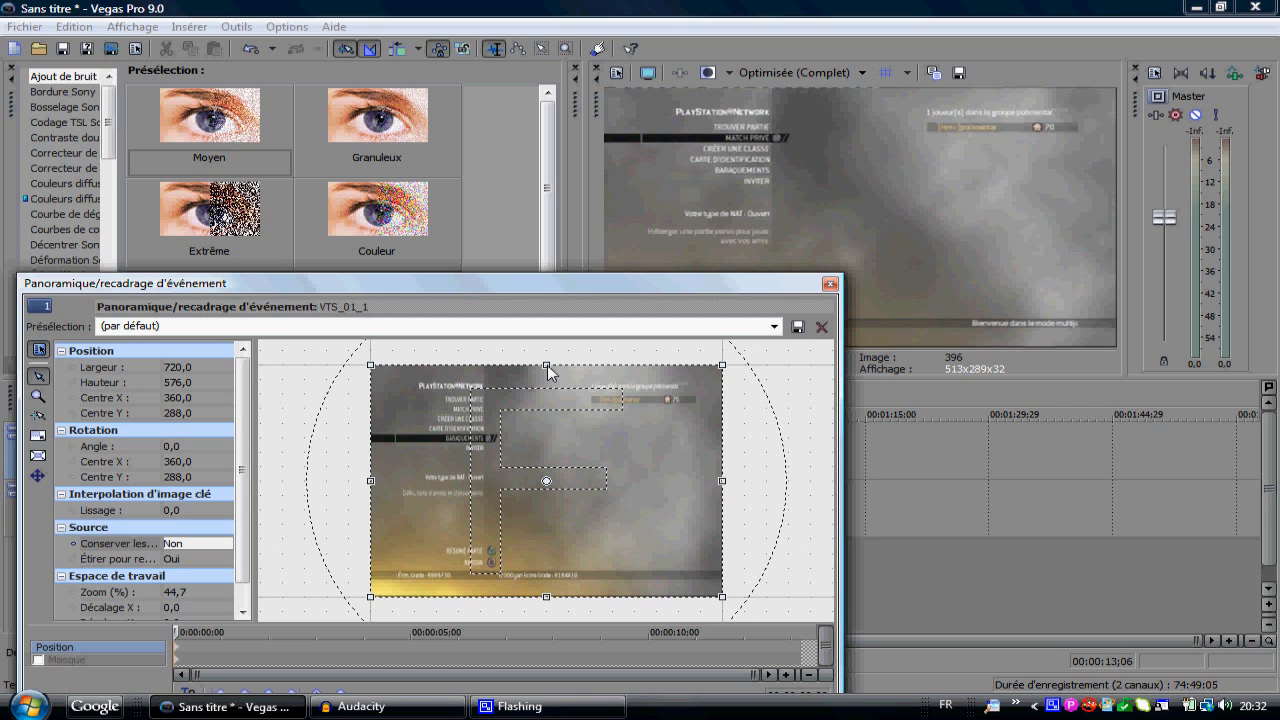
{"action": "left_click_drag", "start_coordinate": [547, 365], "coordinate": [547, 366]}
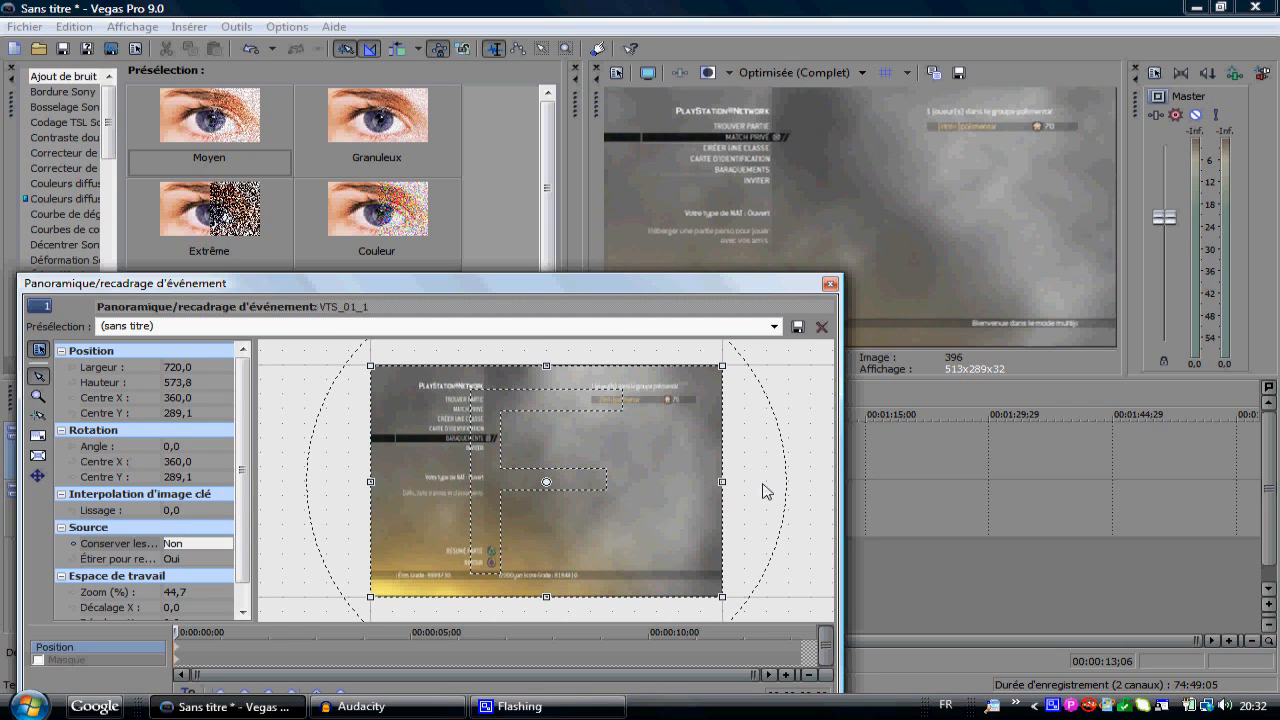
Step: Trim the frame's right, bottom and left edges to 716,6 wide by 571,9 high and close the pan/crop settings
{"action": "scroll", "coordinate": [766, 486], "scroll_direction": "up", "scroll_amount": 6}
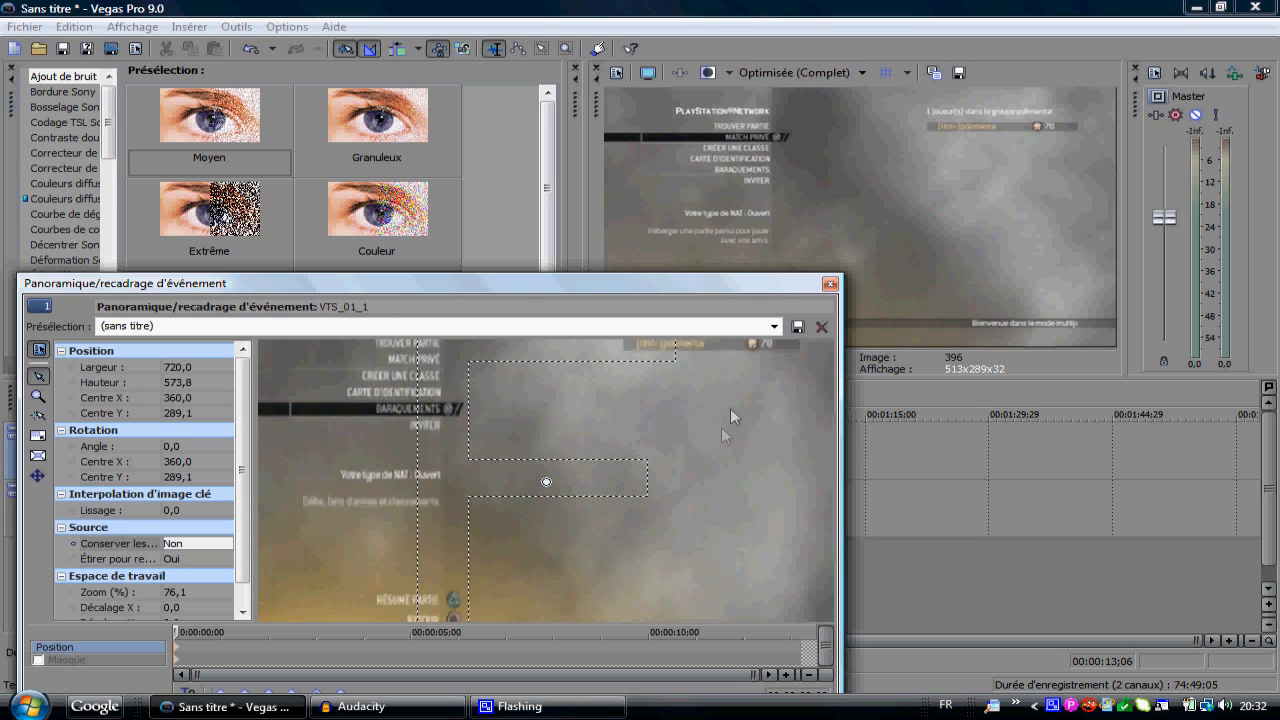
{"action": "scroll", "coordinate": [822, 510], "scroll_direction": "down", "scroll_amount": 2}
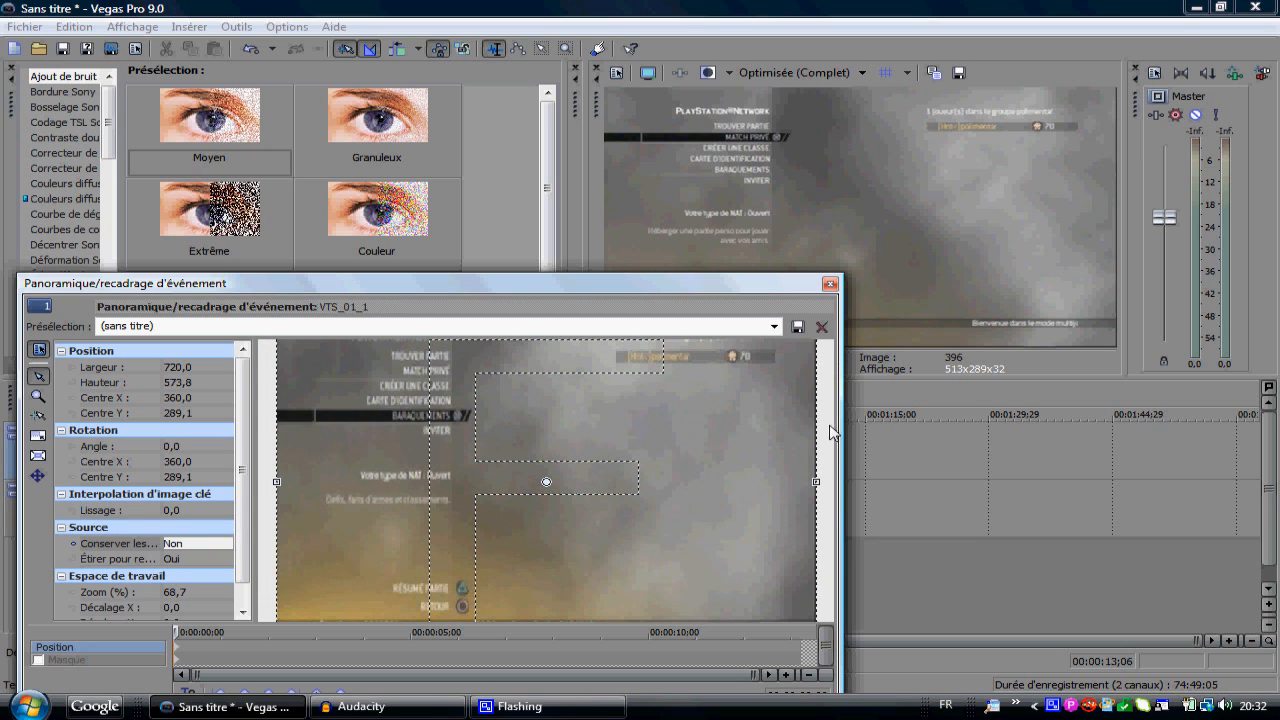
{"action": "scroll", "coordinate": [820, 472], "scroll_direction": "down", "scroll_amount": 2}
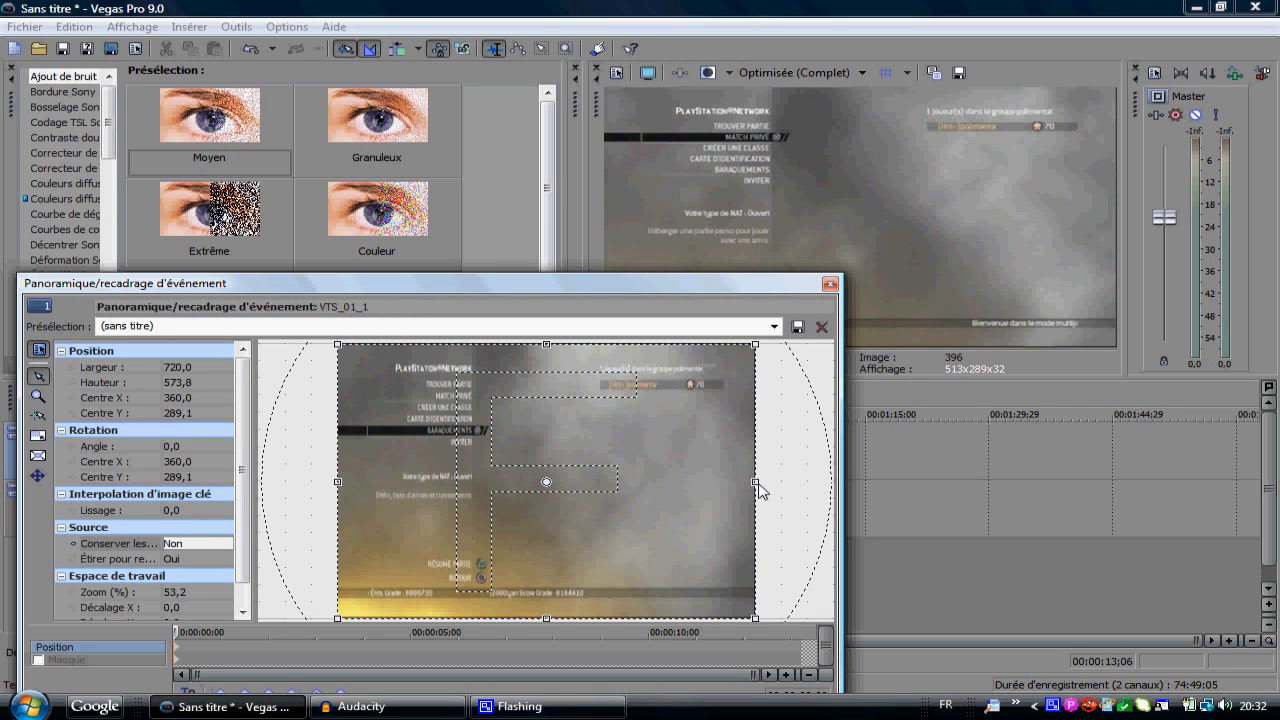
{"action": "left_click_drag", "start_coordinate": [756, 482], "coordinate": [755, 482]}
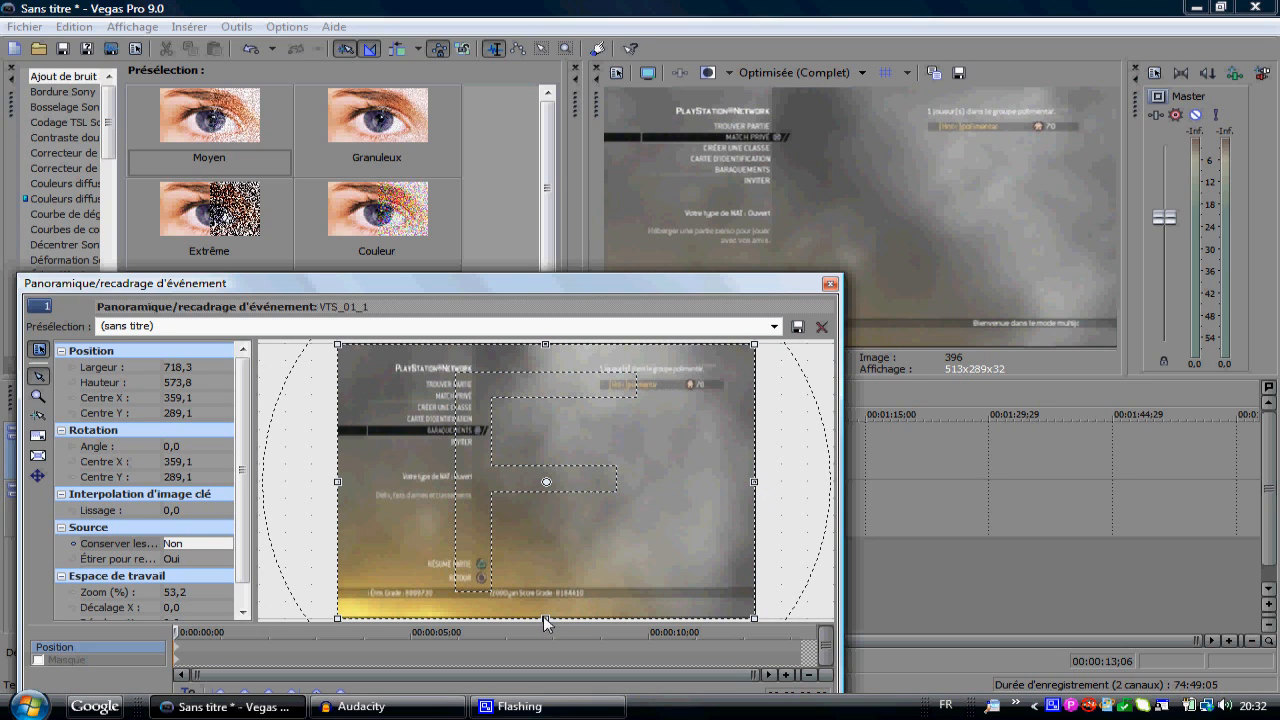
{"action": "left_click_drag", "start_coordinate": [546, 622], "coordinate": [546, 621]}
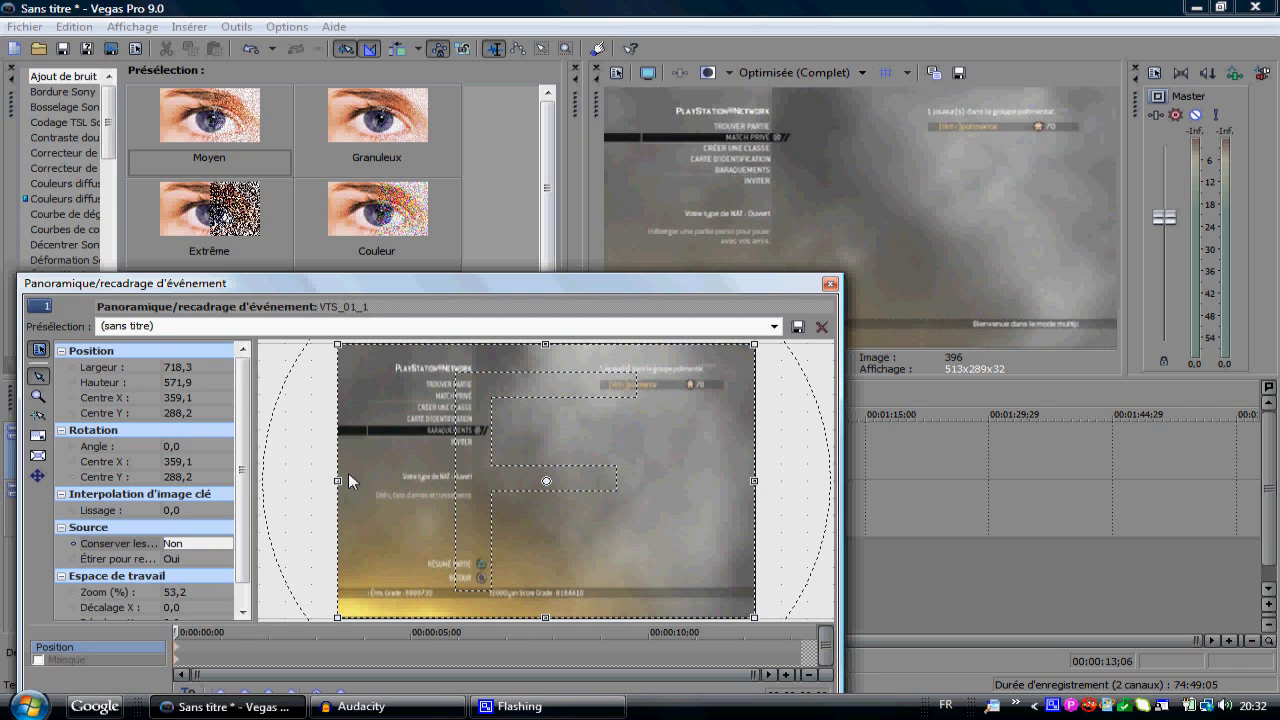
{"action": "left_click_drag", "start_coordinate": [339, 482], "coordinate": [340, 482]}
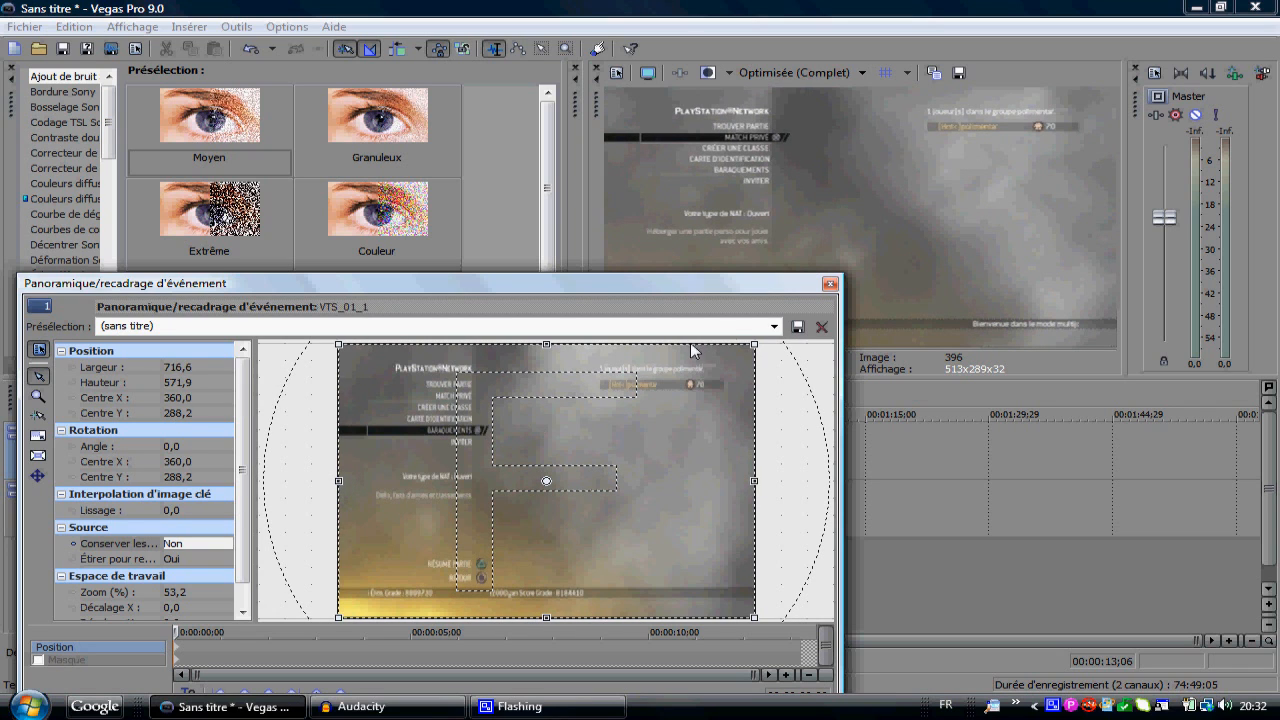
{"action": "left_click", "coordinate": [829, 283]}
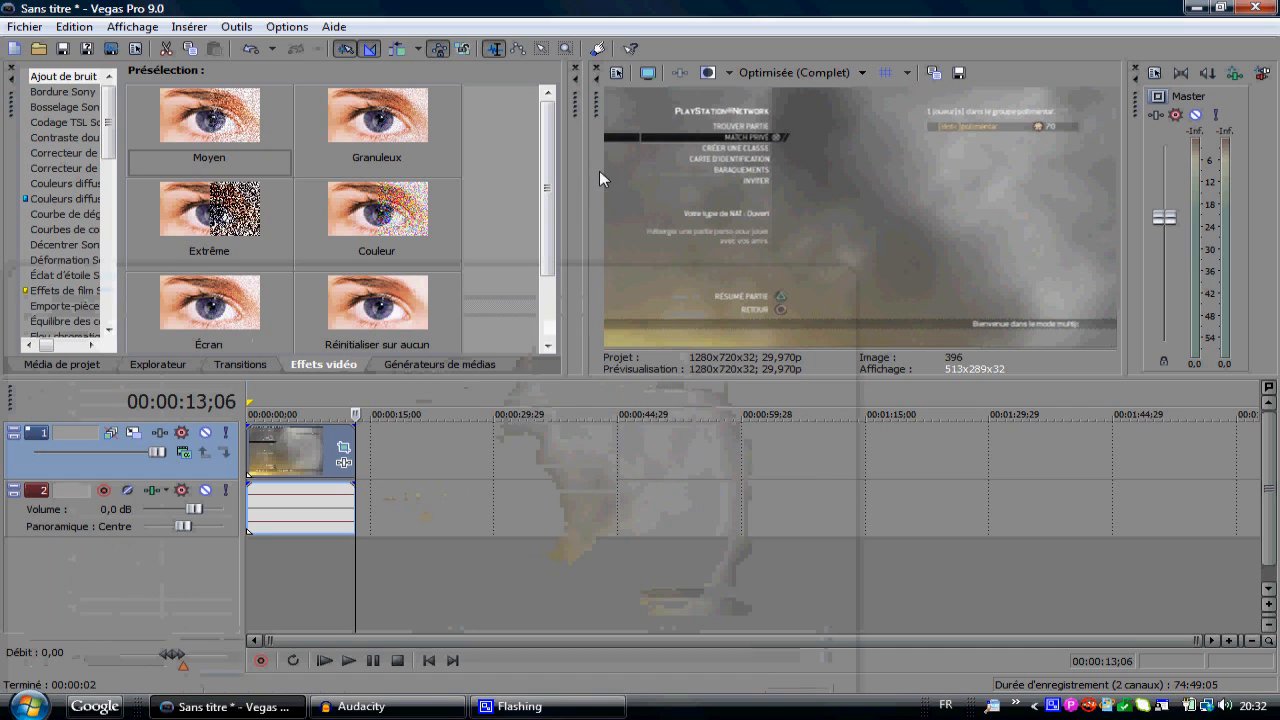
Step: Shift the video and its linked audio about 5:13 later on the timeline and move them back to the start
{"action": "mouse_move", "coordinate": [586, 180]}
{"action": "left_mouse_down"}
{"action": "mouse_move", "coordinate": [668, 187]}
{"action": "mouse_move", "coordinate": [585, 190]}
{"action": "left_mouse_up"}
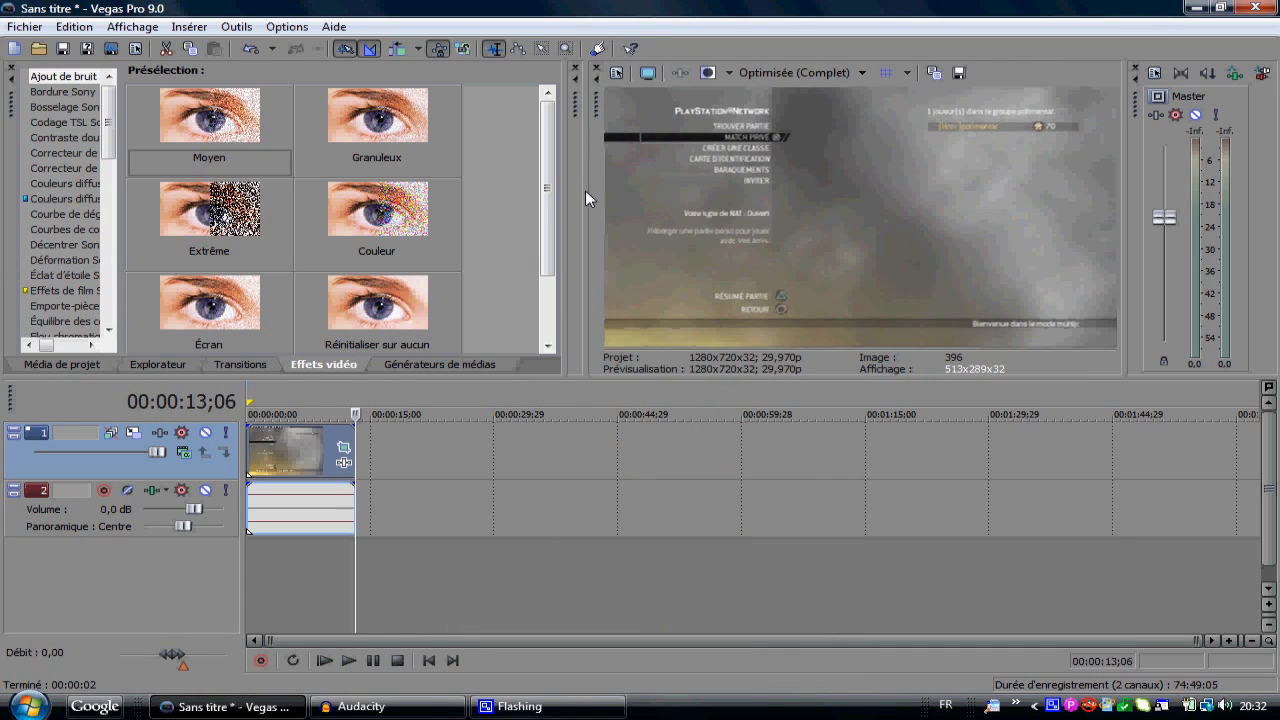
{"action": "left_click", "coordinate": [305, 527]}
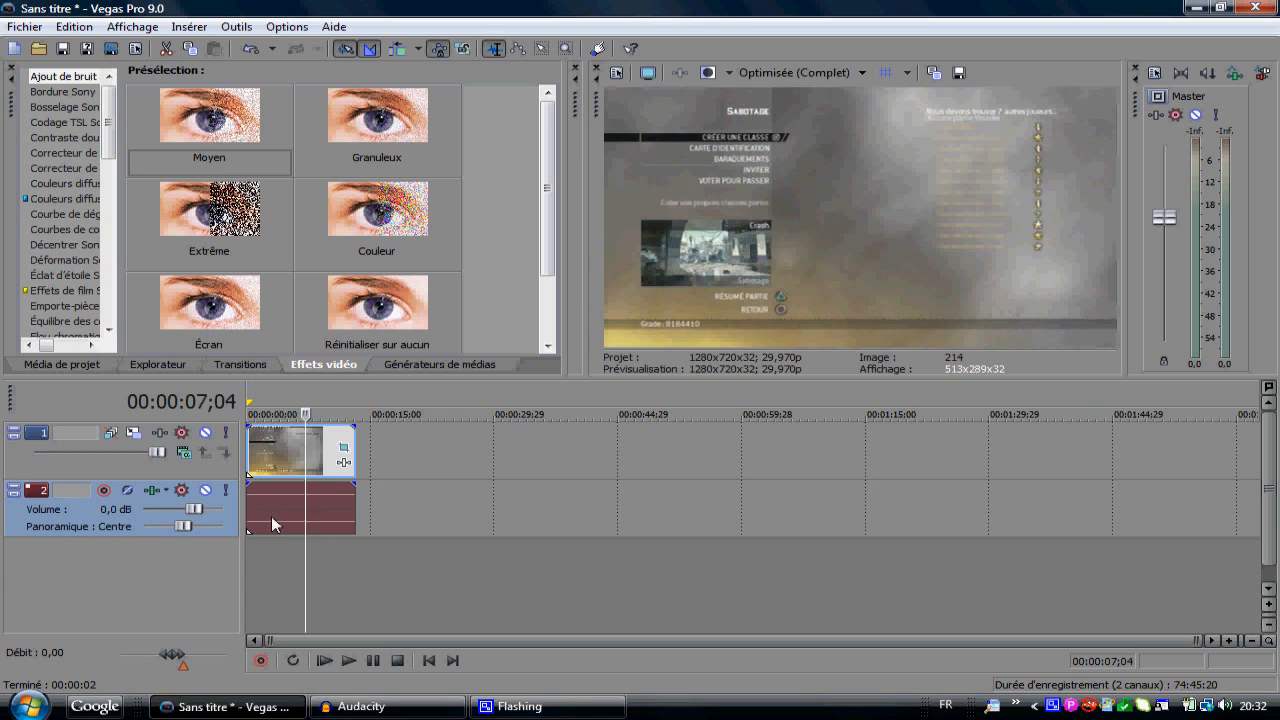
{"action": "left_click_drag", "start_coordinate": [273, 517], "coordinate": [337, 518]}
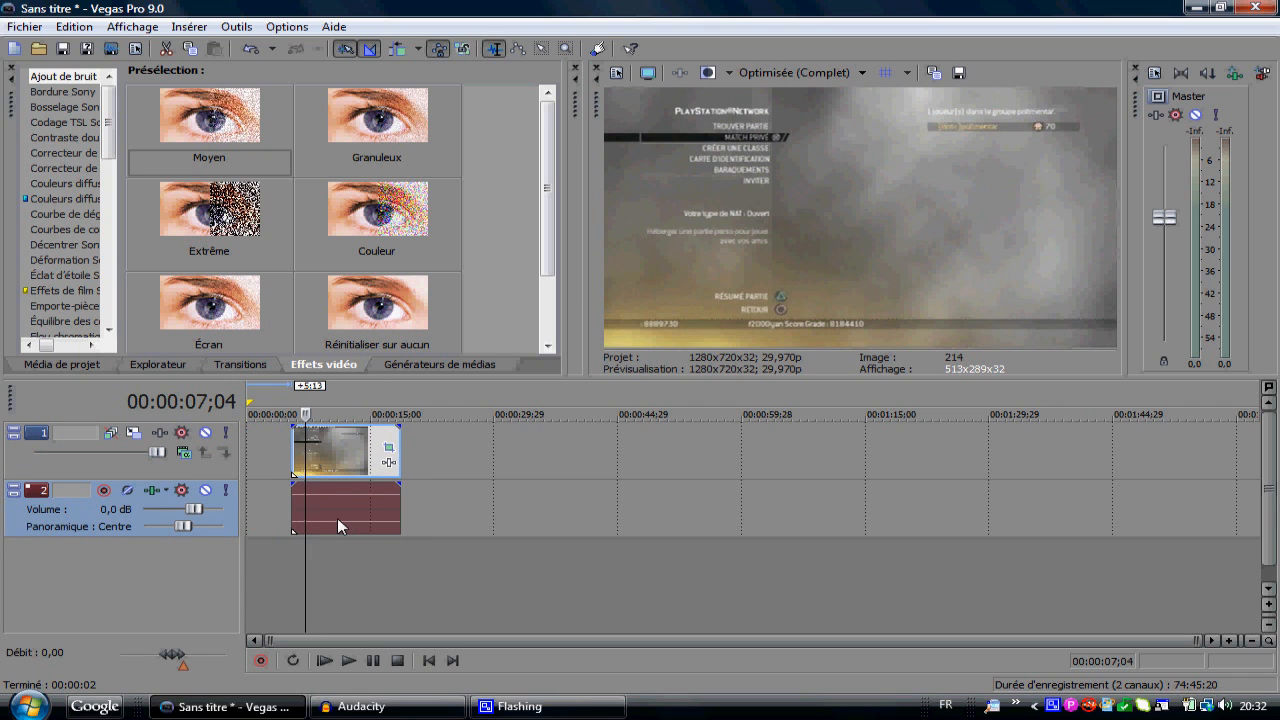
{"action": "left_click_drag", "start_coordinate": [332, 519], "coordinate": [288, 515]}
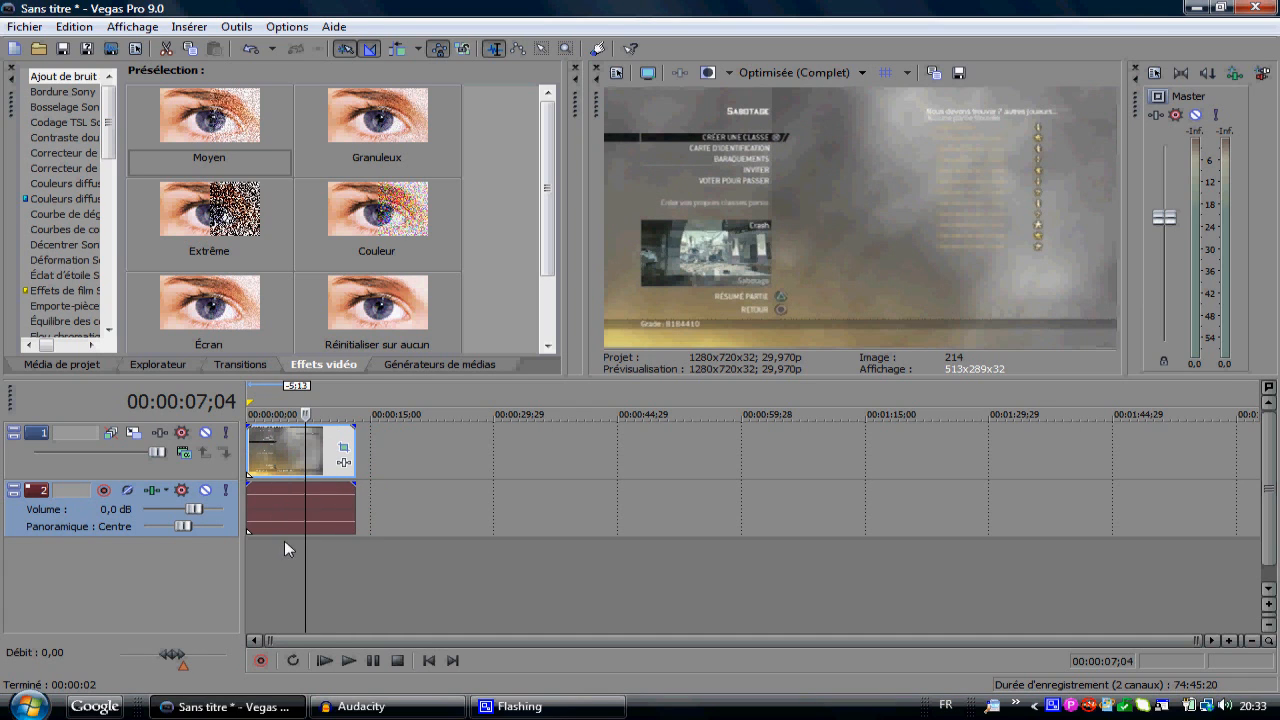
Step: Add a second copy of VTS_01_1.VOB from the project media onto new tracks below, starting at the timeline's beginning
{"action": "left_click", "coordinate": [418, 363]}
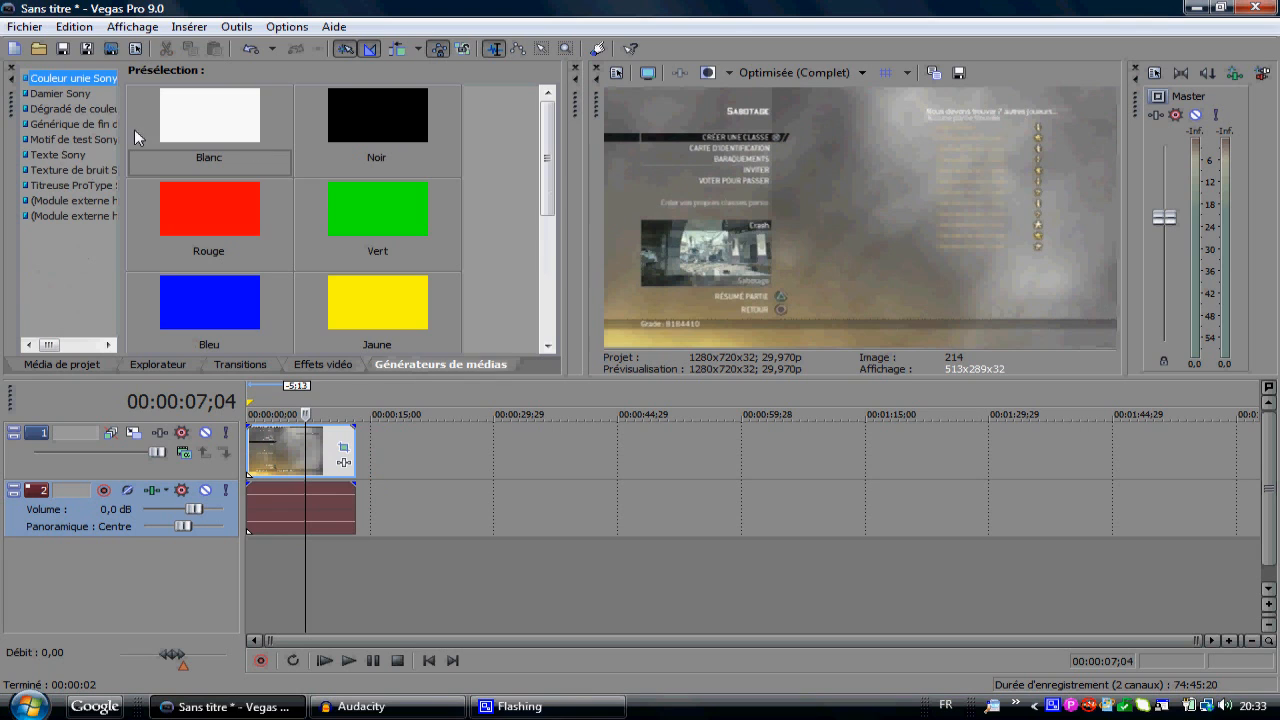
{"action": "left_click", "coordinate": [78, 158]}
{"action": "left_click", "coordinate": [55, 361]}
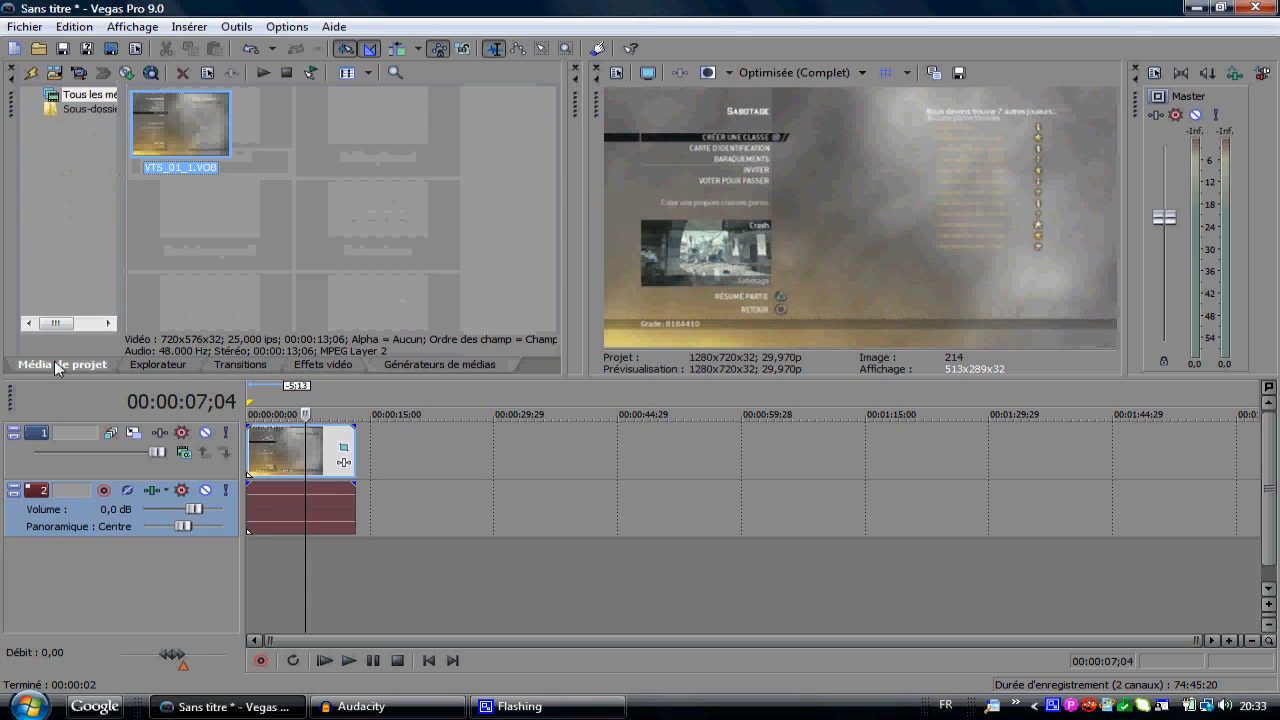
{"action": "left_click_drag", "start_coordinate": [188, 117], "coordinate": [282, 594]}
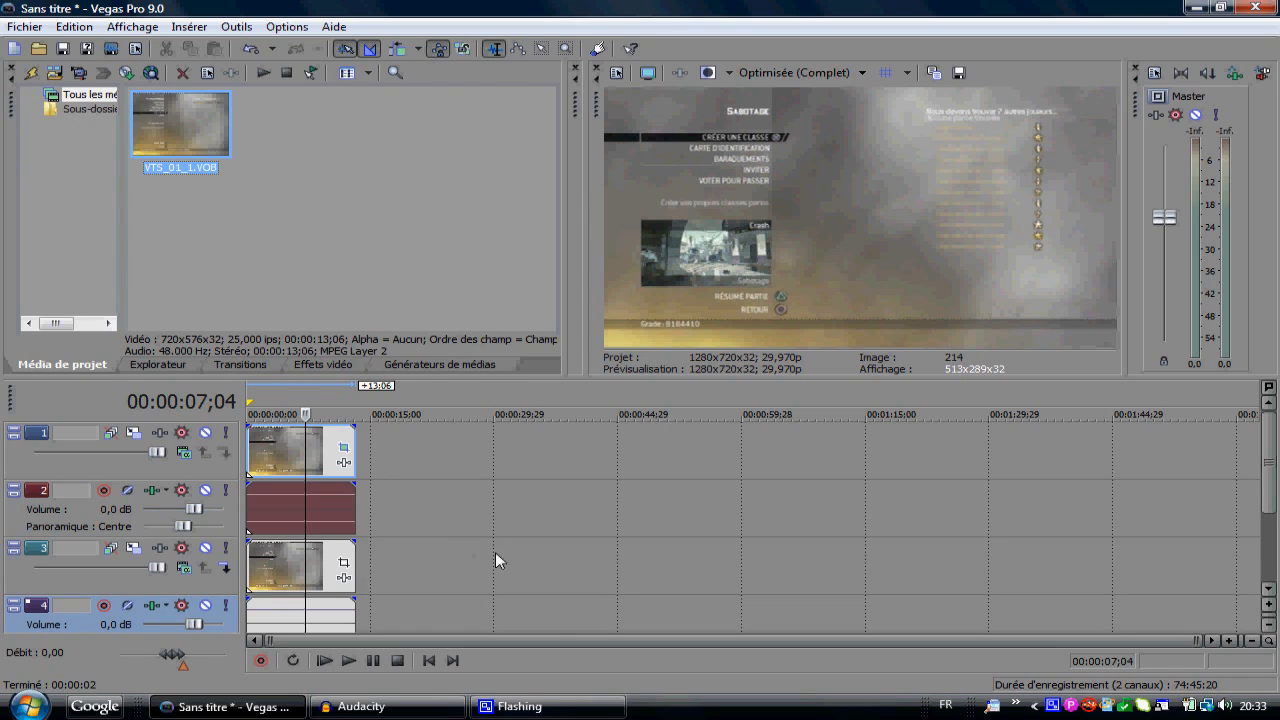
Step: Delete the video track of the second copy, keeping its audio track
{"action": "left_click", "coordinate": [204, 584]}
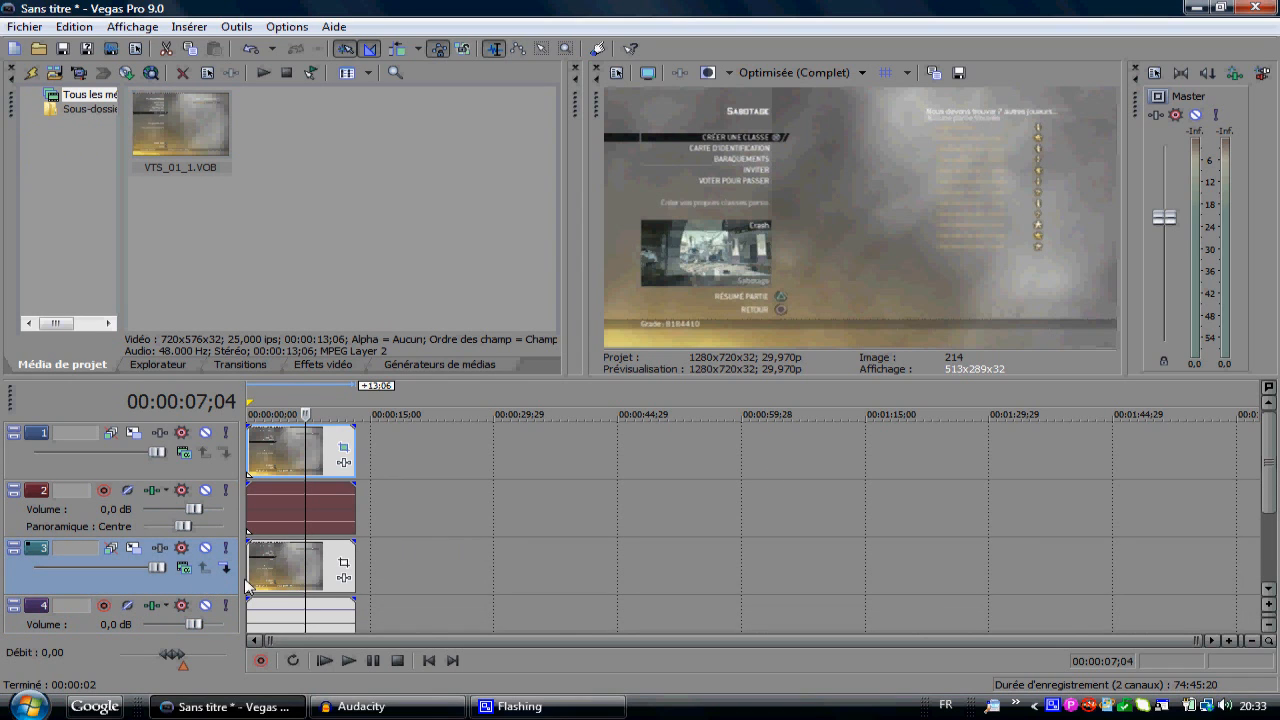
{"action": "right_click", "coordinate": [188, 587]}
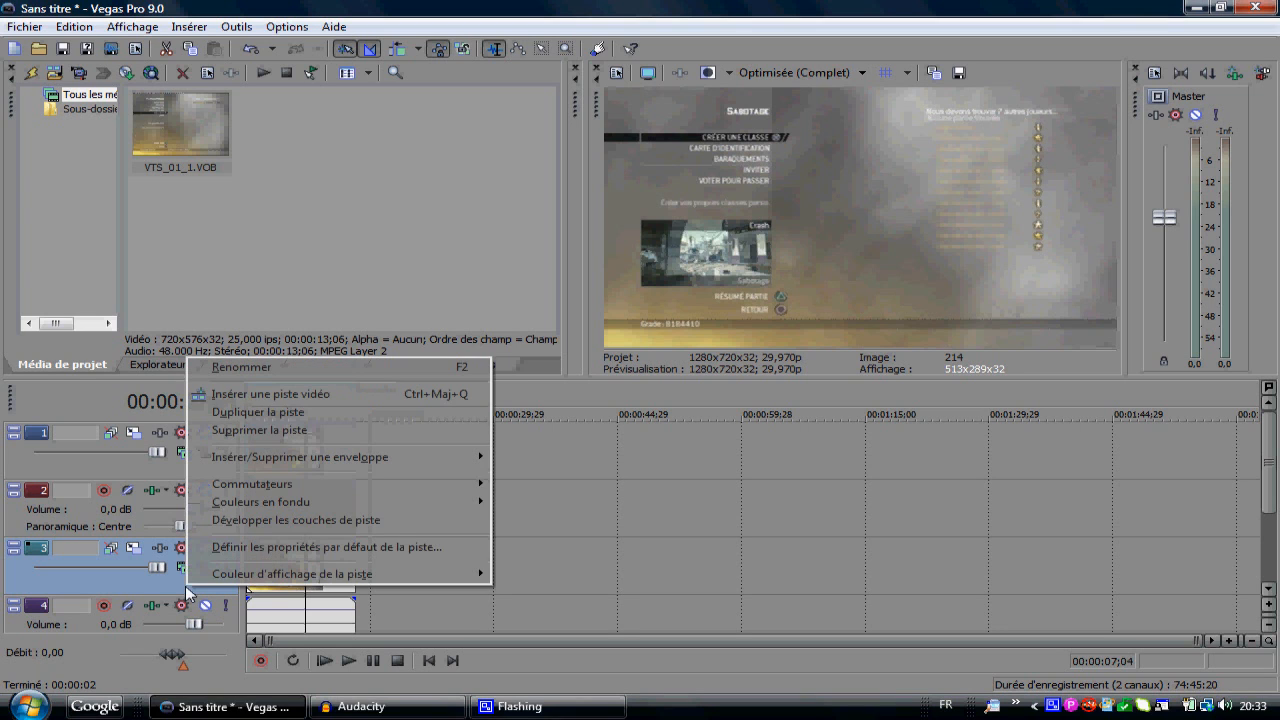
{"action": "left_click", "coordinate": [276, 431]}
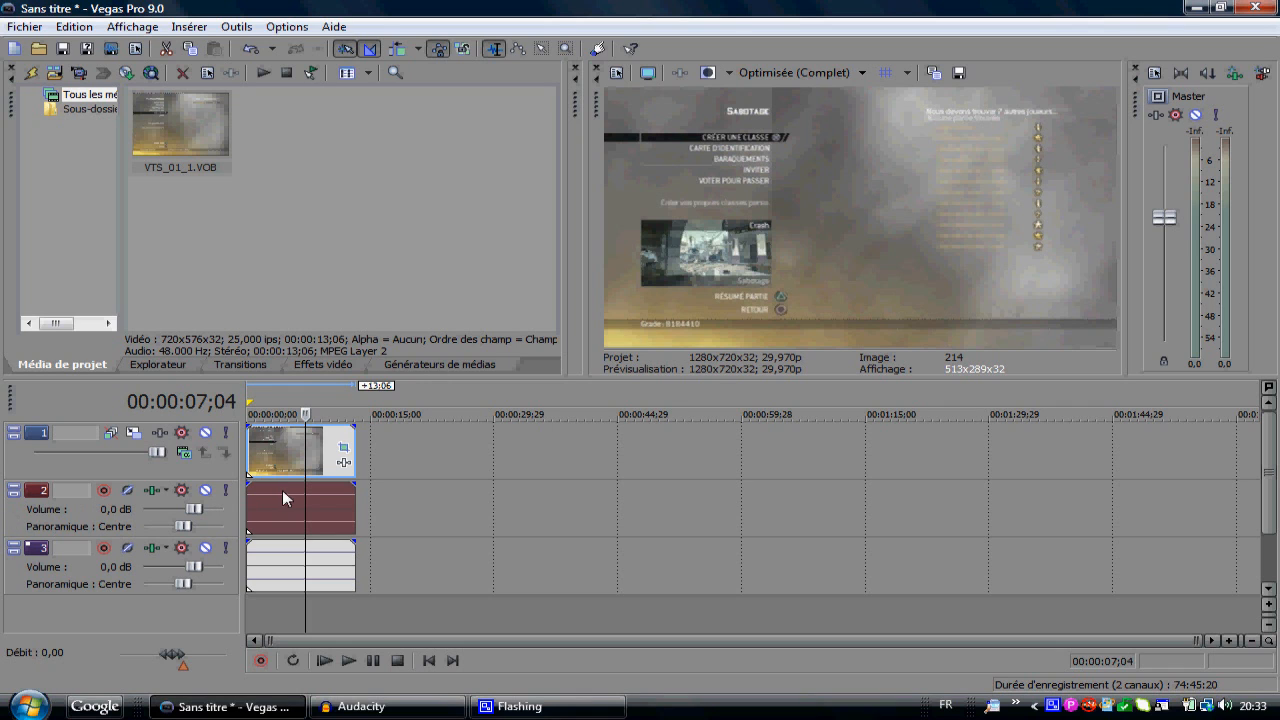
Step: Set the volume of the first audio track (track 2) to -Inf
{"action": "left_click_drag", "start_coordinate": [280, 453], "coordinate": [294, 494]}
{"action": "left_click_drag", "start_coordinate": [194, 509], "coordinate": [144, 509]}
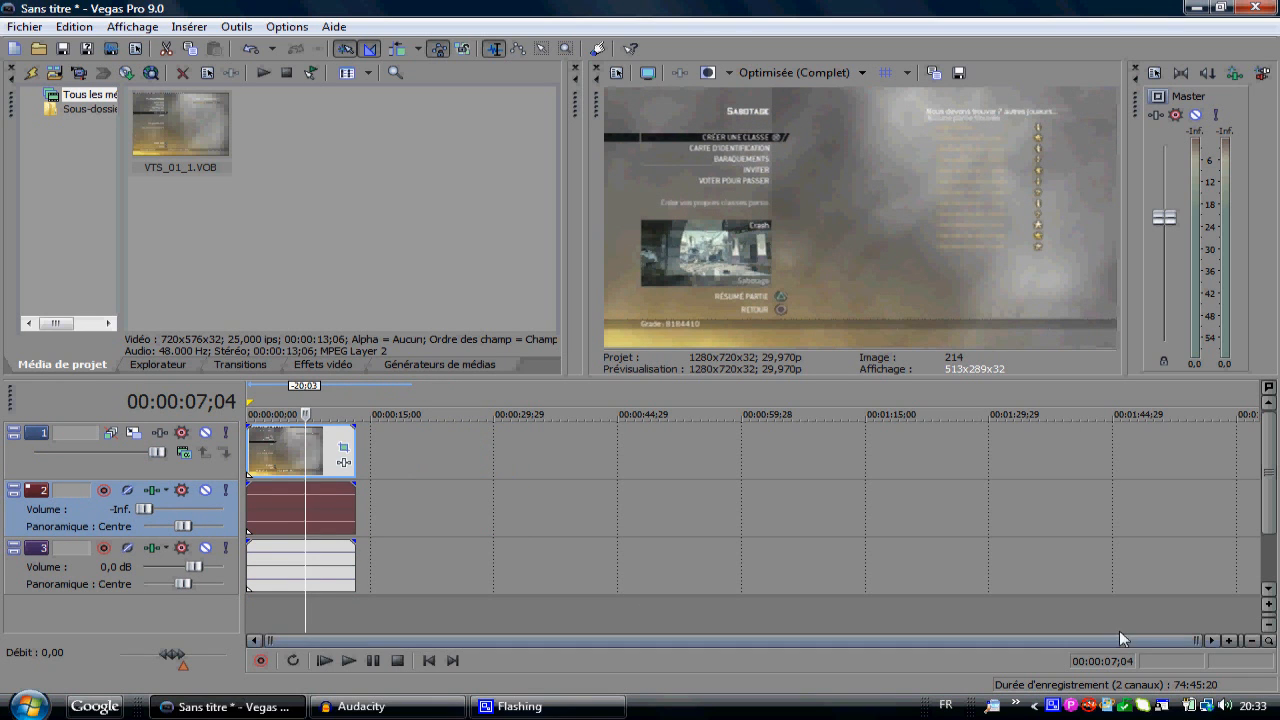
{"action": "left_click", "coordinate": [1229, 640]}
{"action": "left_click", "coordinate": [1229, 641]}
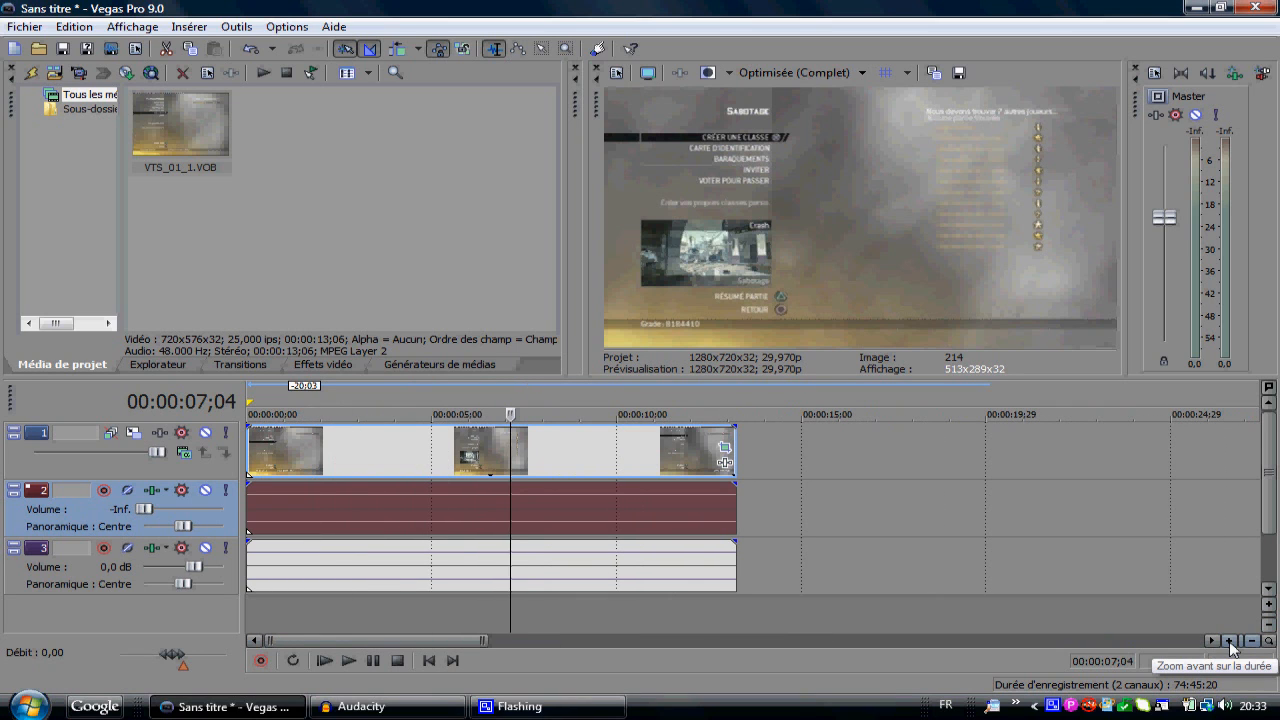
{"action": "left_click", "coordinate": [1251, 640]}
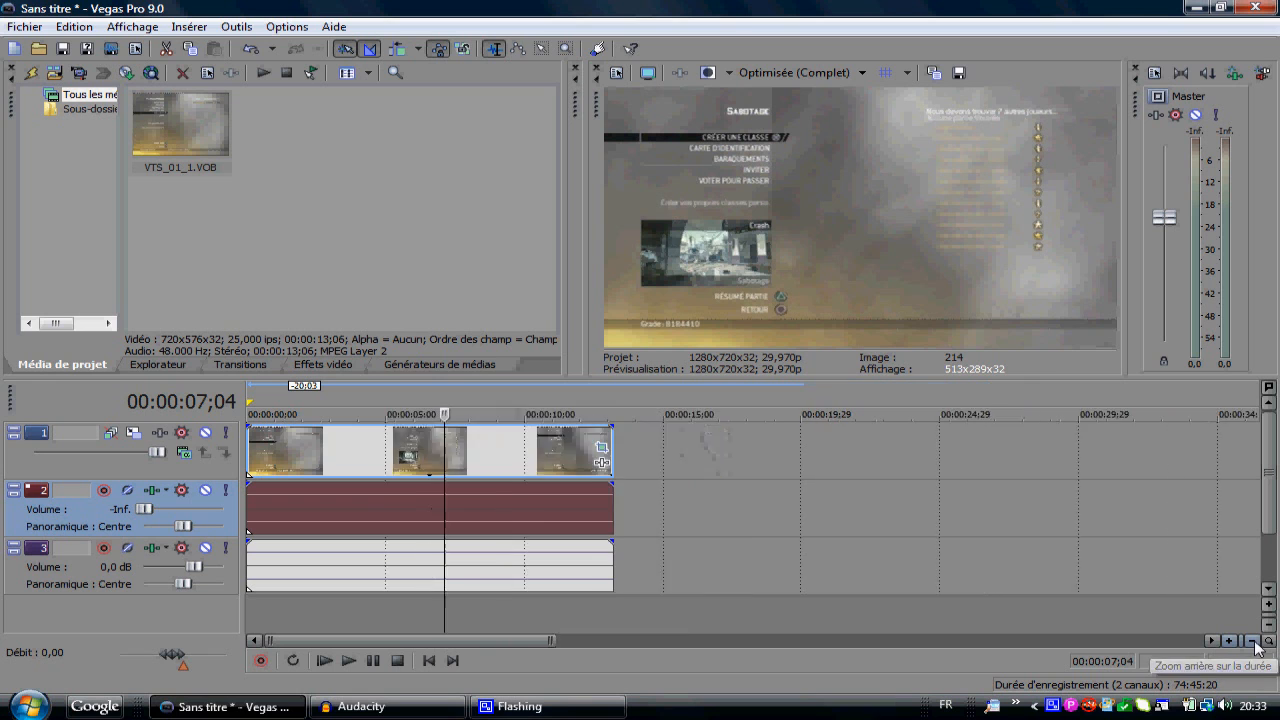
{"action": "left_click", "coordinate": [1252, 641]}
{"action": "left_click", "coordinate": [1230, 641]}
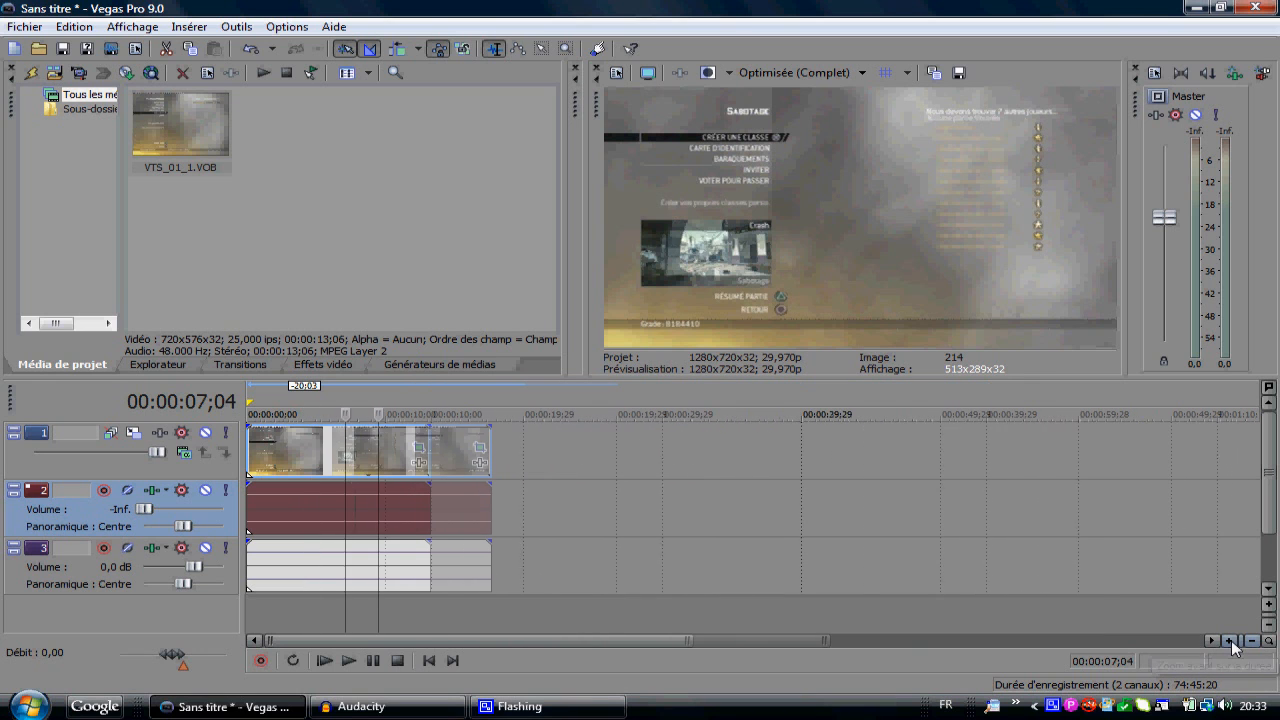
{"action": "left_click", "coordinate": [1231, 641]}
{"action": "left_click", "coordinate": [1230, 641]}
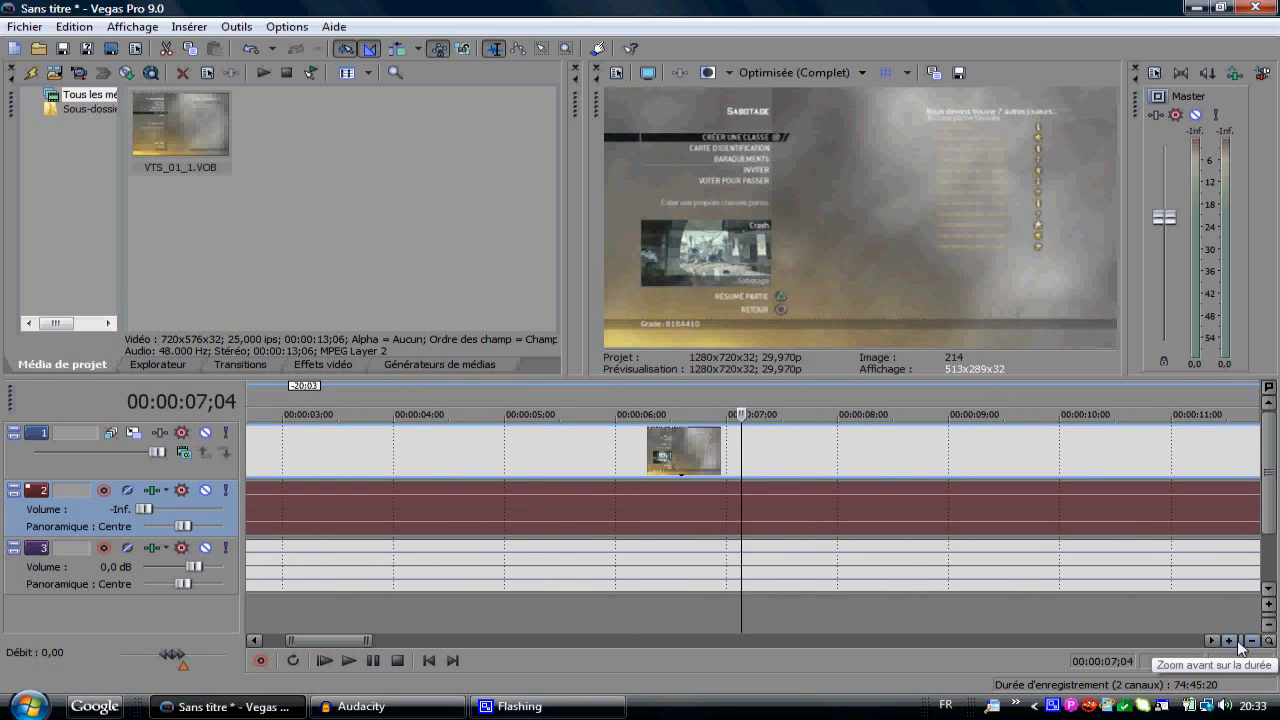
{"action": "left_click", "coordinate": [1251, 641]}
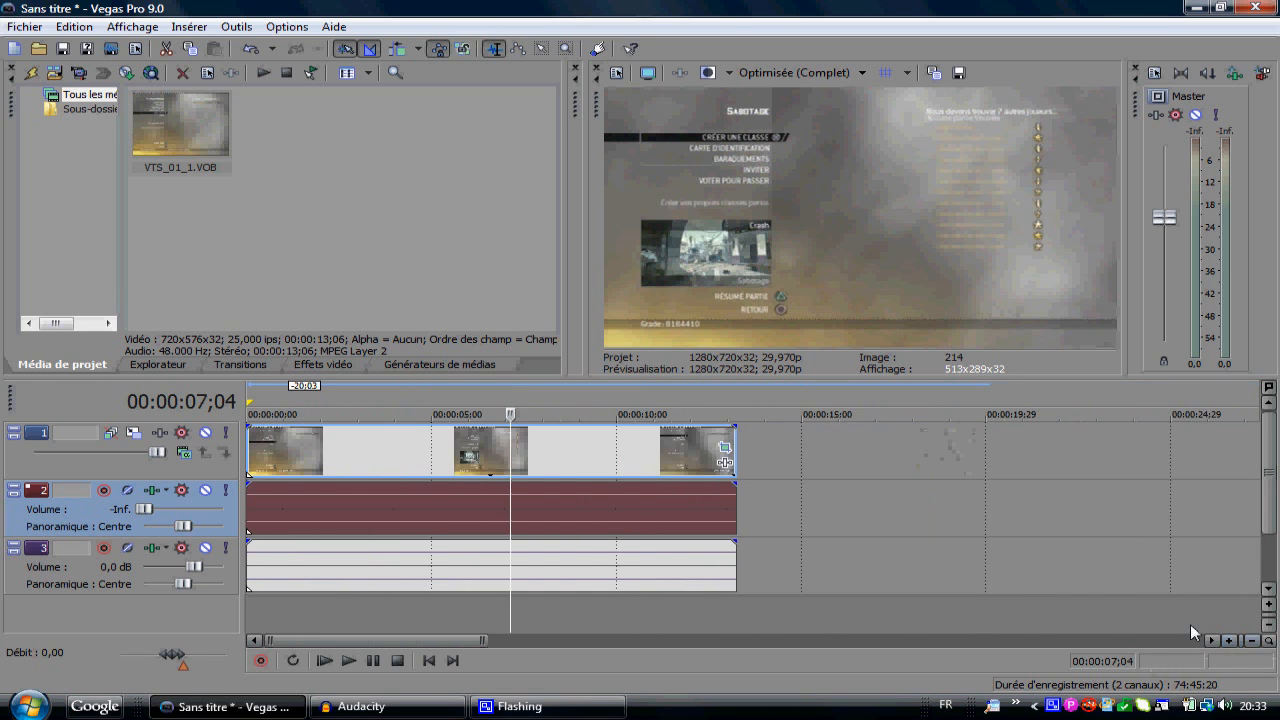
{"action": "left_click", "coordinate": [604, 565]}
{"action": "mouse_move", "coordinate": [604, 557]}
{"action": "left_mouse_down"}
{"action": "mouse_move", "coordinate": [589, 545]}
{"action": "mouse_move", "coordinate": [583, 565]}
{"action": "mouse_move", "coordinate": [613, 567]}
{"action": "mouse_move", "coordinate": [580, 557]}
{"action": "left_mouse_up"}
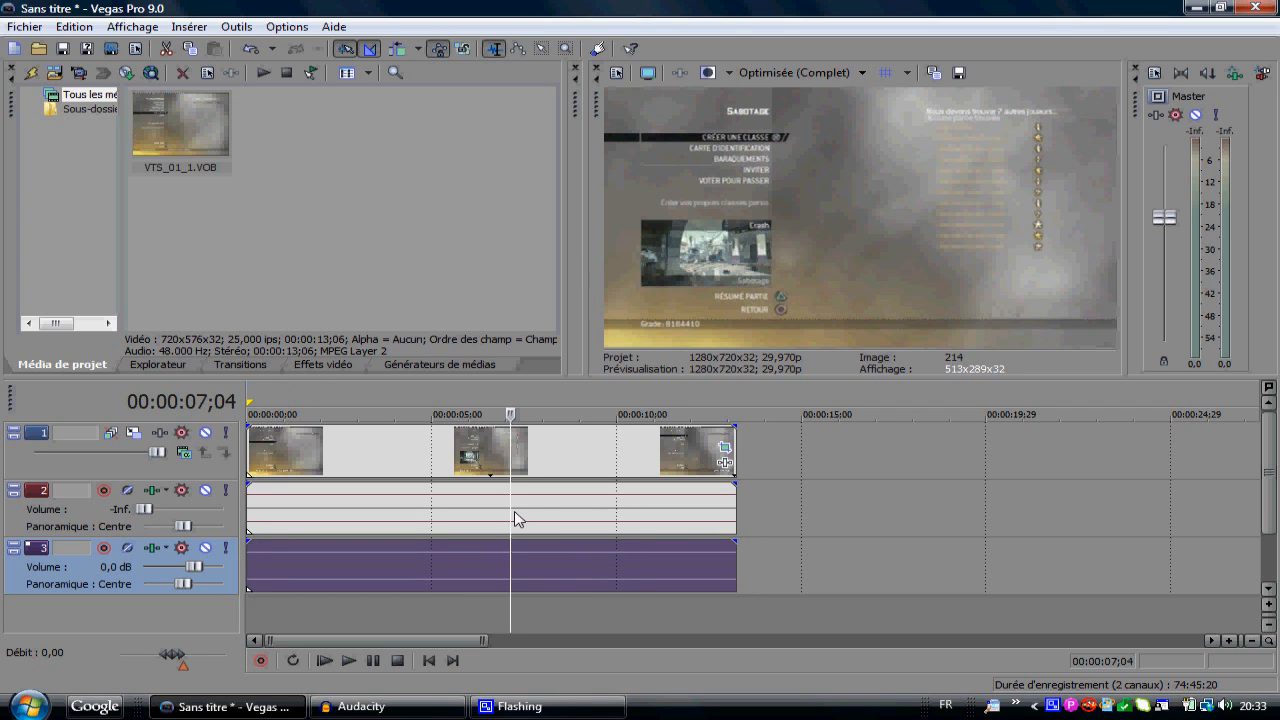
{"action": "left_click", "coordinate": [592, 515]}
{"action": "left_click", "coordinate": [659, 499]}
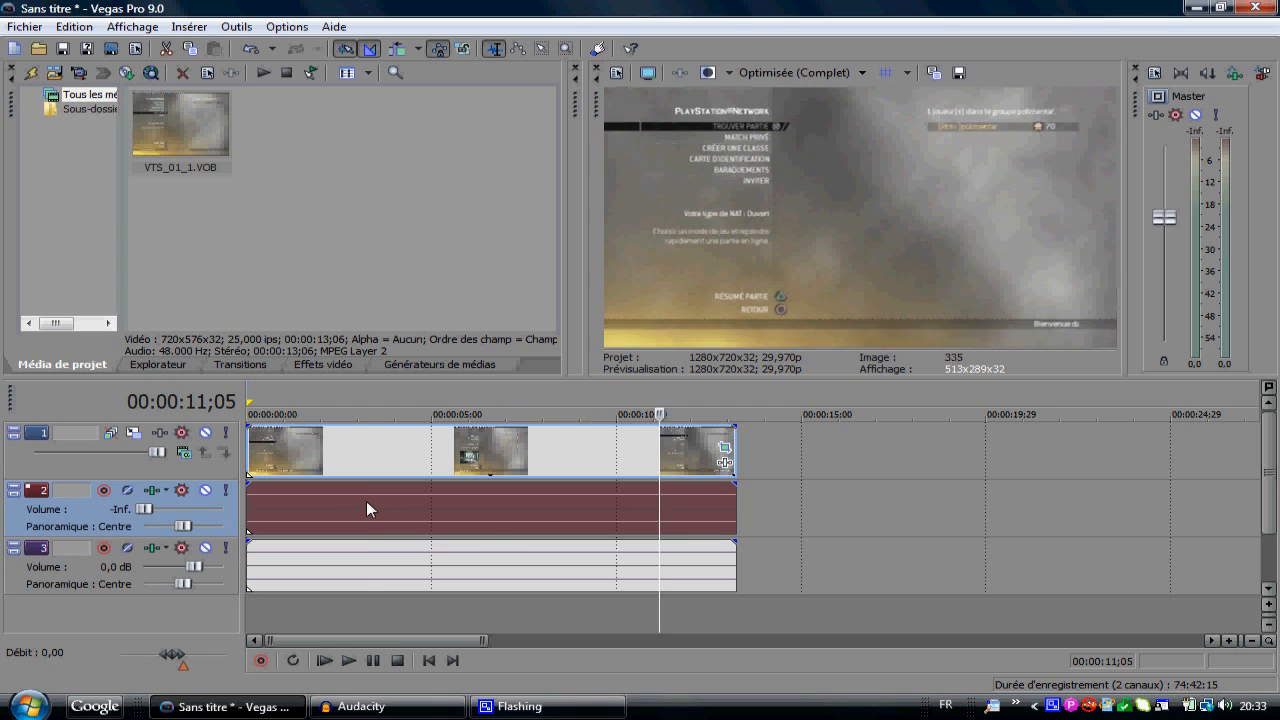
{"action": "left_click", "coordinate": [366, 501]}
{"action": "left_click", "coordinate": [323, 504]}
{"action": "mouse_move", "coordinate": [472, 573]}
{"action": "left_mouse_down"}
{"action": "mouse_move", "coordinate": [504, 566]}
{"action": "mouse_move", "coordinate": [457, 568]}
{"action": "mouse_move", "coordinate": [530, 568]}
{"action": "mouse_move", "coordinate": [468, 570]}
{"action": "mouse_move", "coordinate": [525, 547]}
{"action": "mouse_move", "coordinate": [472, 550]}
{"action": "left_mouse_up"}
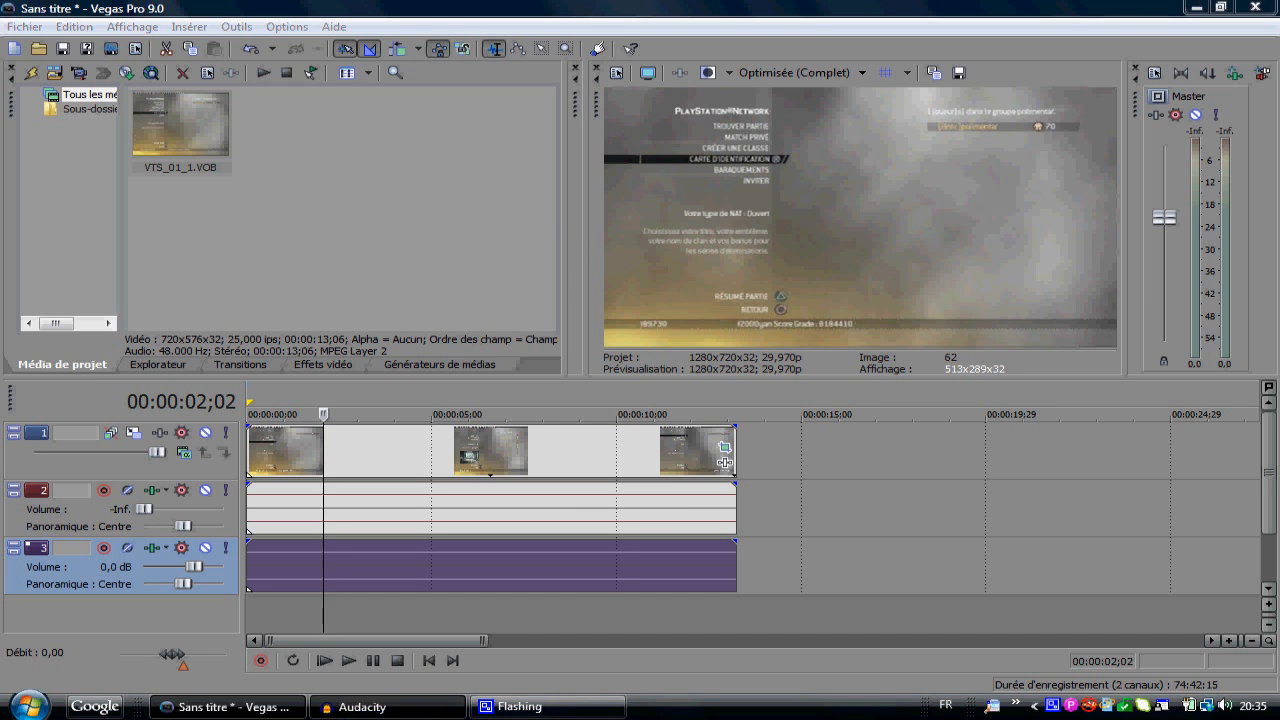
Step: Switch to Audacity to check the voice recording and return to Vegas Pro
{"action": "left_click", "coordinate": [385, 706]}
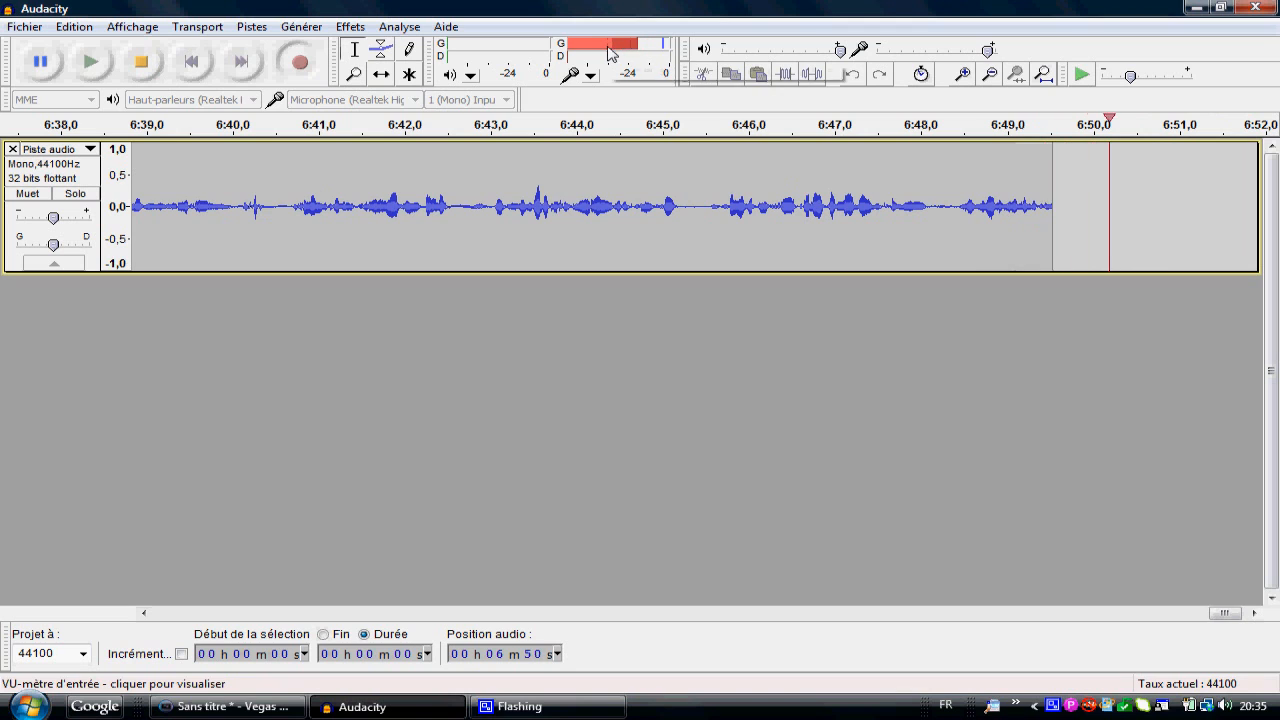
{"action": "left_click", "coordinate": [1194, 7]}
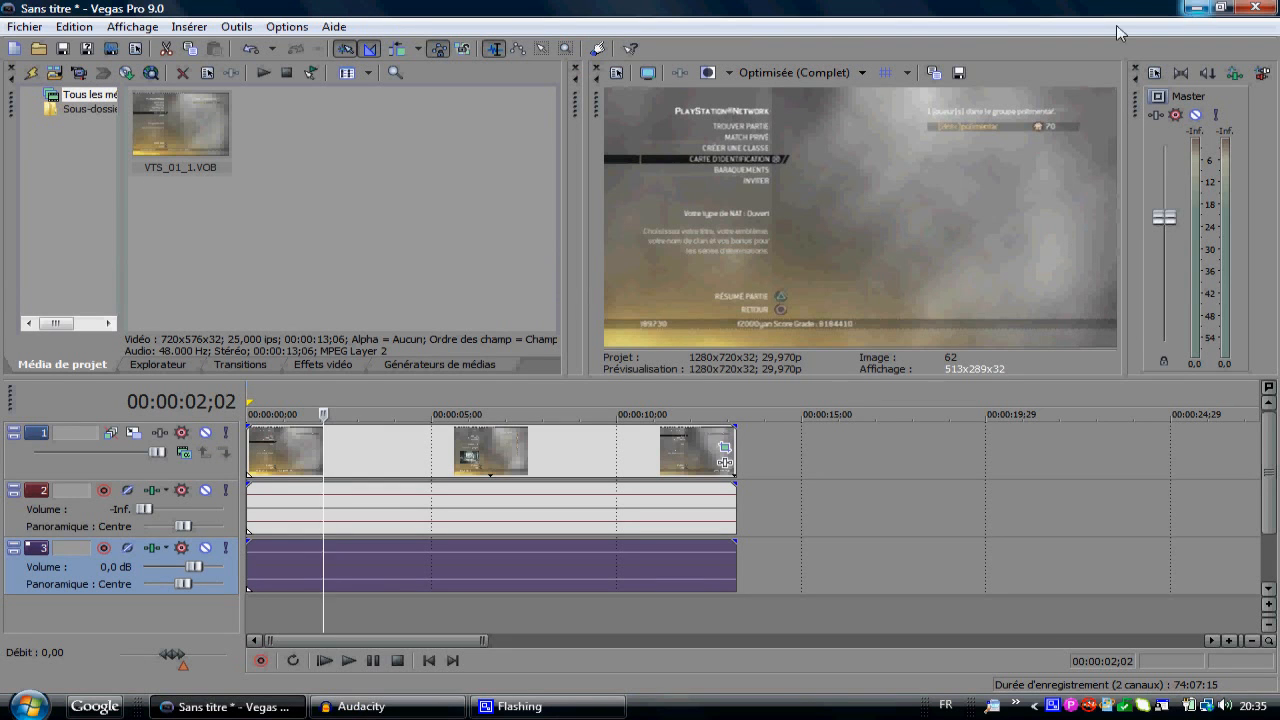
Step: Move the video event with its linked audio about 1:22 later and return it to the timeline's start
{"action": "left_click_drag", "start_coordinate": [613, 452], "coordinate": [498, 463]}
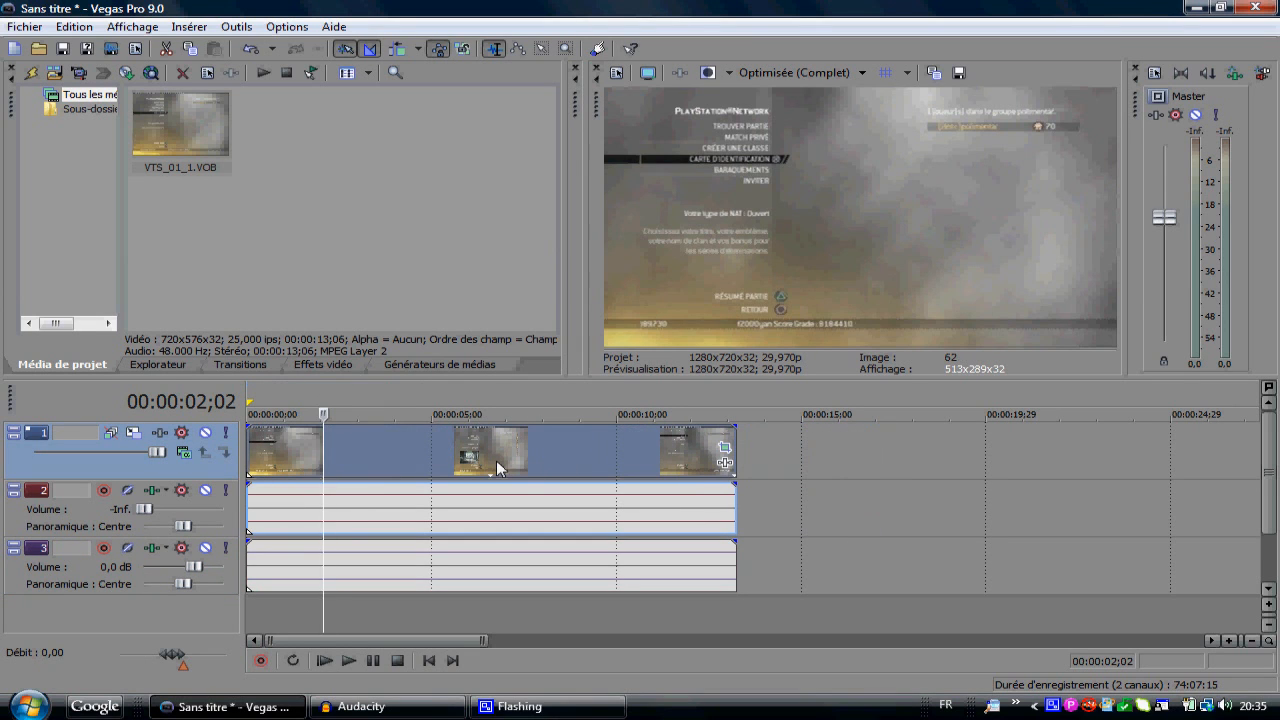
{"action": "left_click_drag", "start_coordinate": [466, 466], "coordinate": [529, 466]}
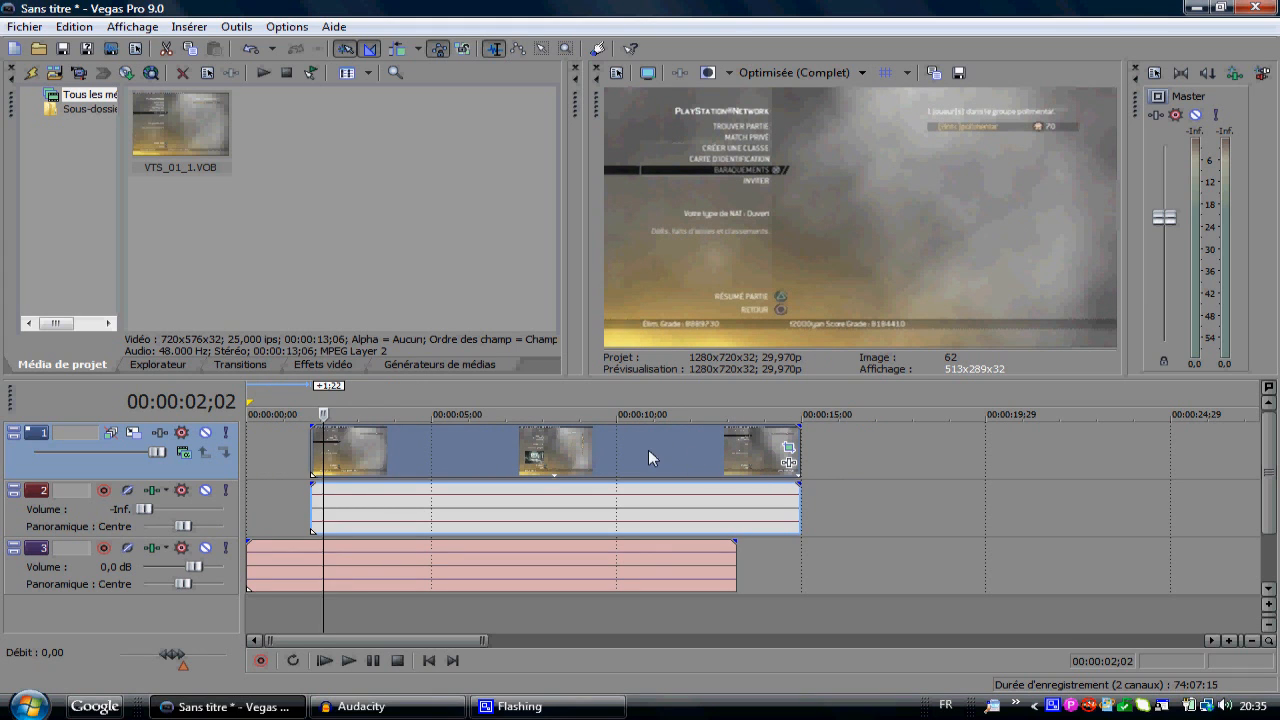
{"action": "left_click_drag", "start_coordinate": [648, 449], "coordinate": [507, 450]}
Step: Shift the separate audio event on track 3 0:12 later and select the video event at 00:00:04;27
{"action": "mouse_move", "coordinate": [408, 569]}
{"action": "left_mouse_down"}
{"action": "mouse_move", "coordinate": [437, 578]}
{"action": "mouse_move", "coordinate": [422, 572]}
{"action": "left_mouse_up"}
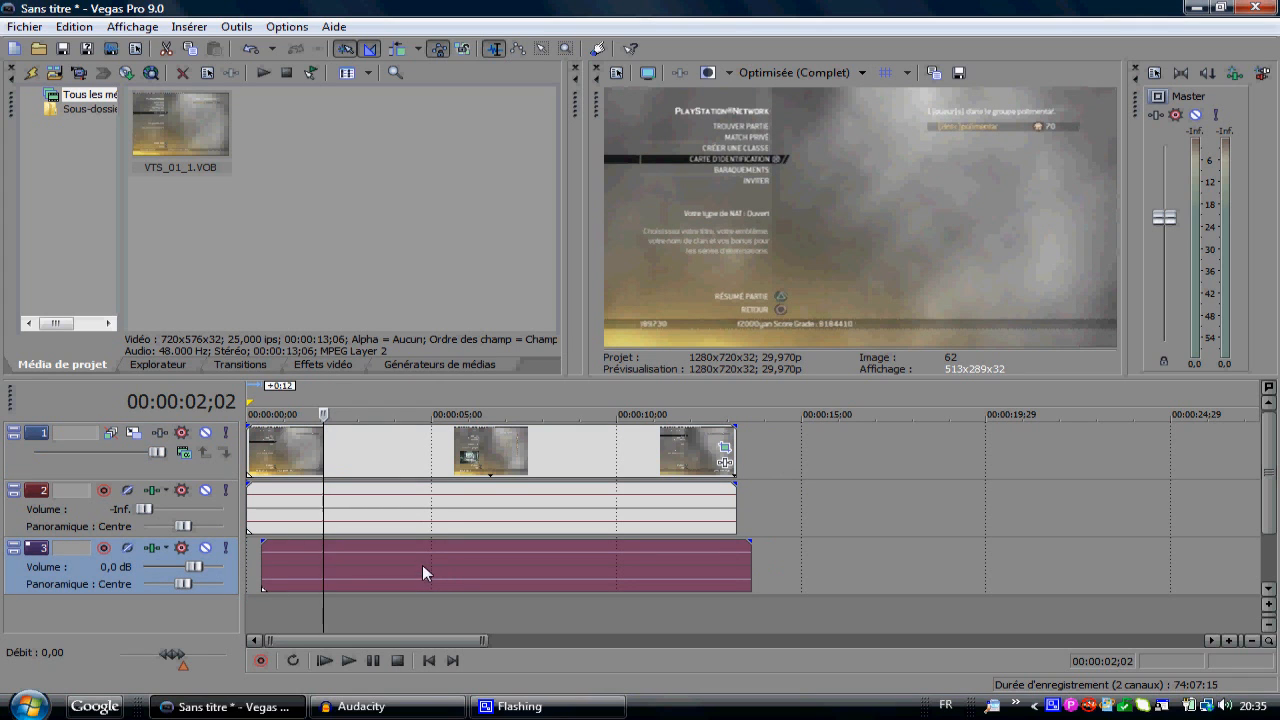
{"action": "left_click", "coordinate": [428, 452]}
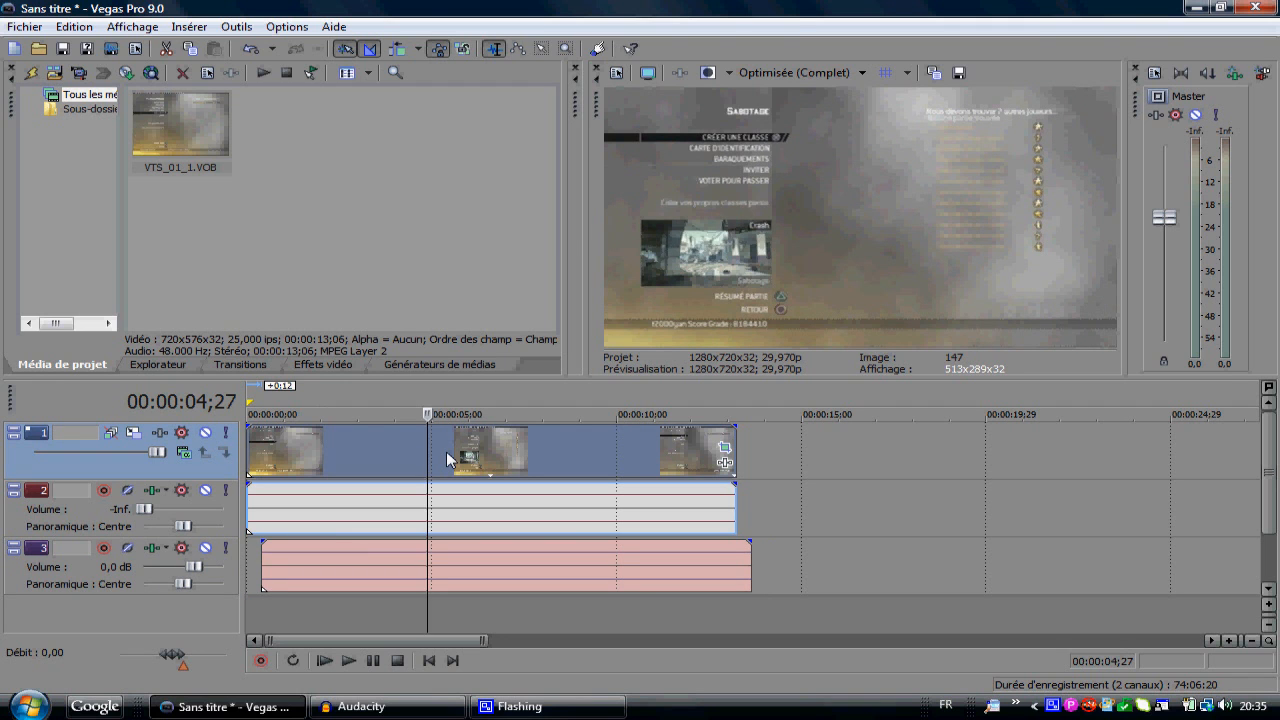
Step: Add the Correcteur de couleur Sony (secondaire) effect to the video event and move its settings window clear of the preview
{"action": "right_click", "coordinate": [446, 451]}
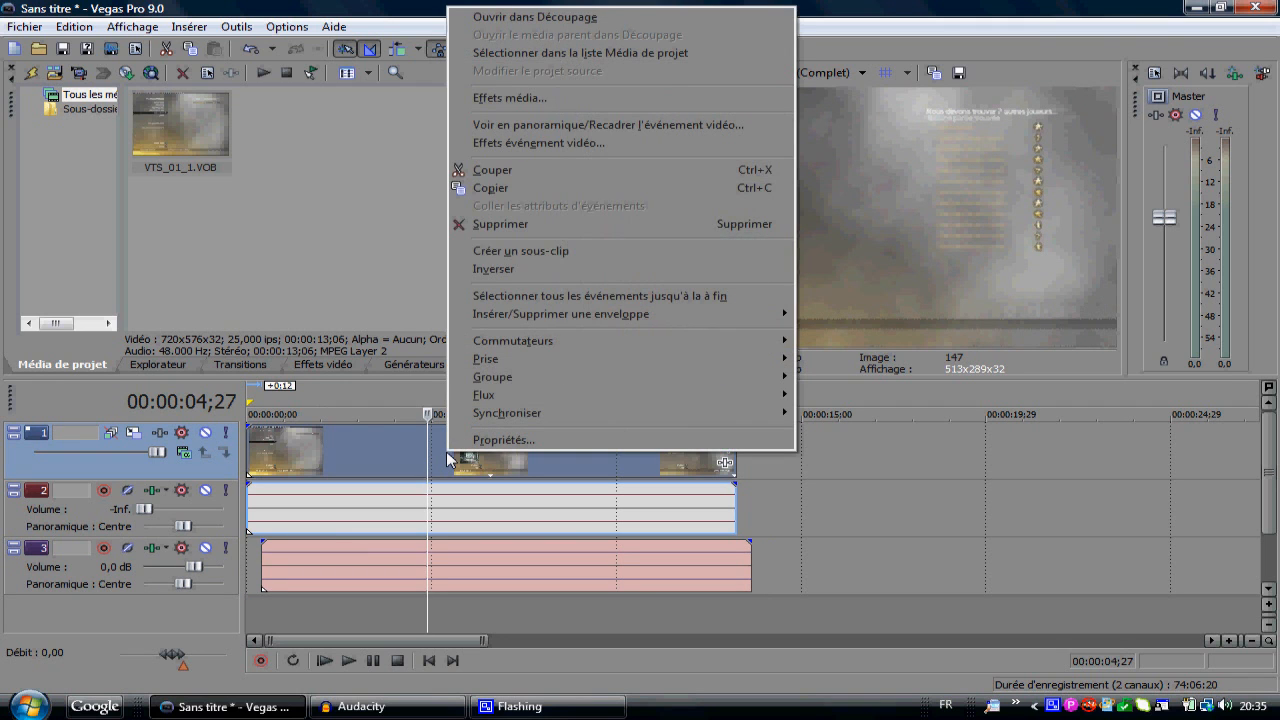
{"action": "left_click", "coordinate": [569, 145]}
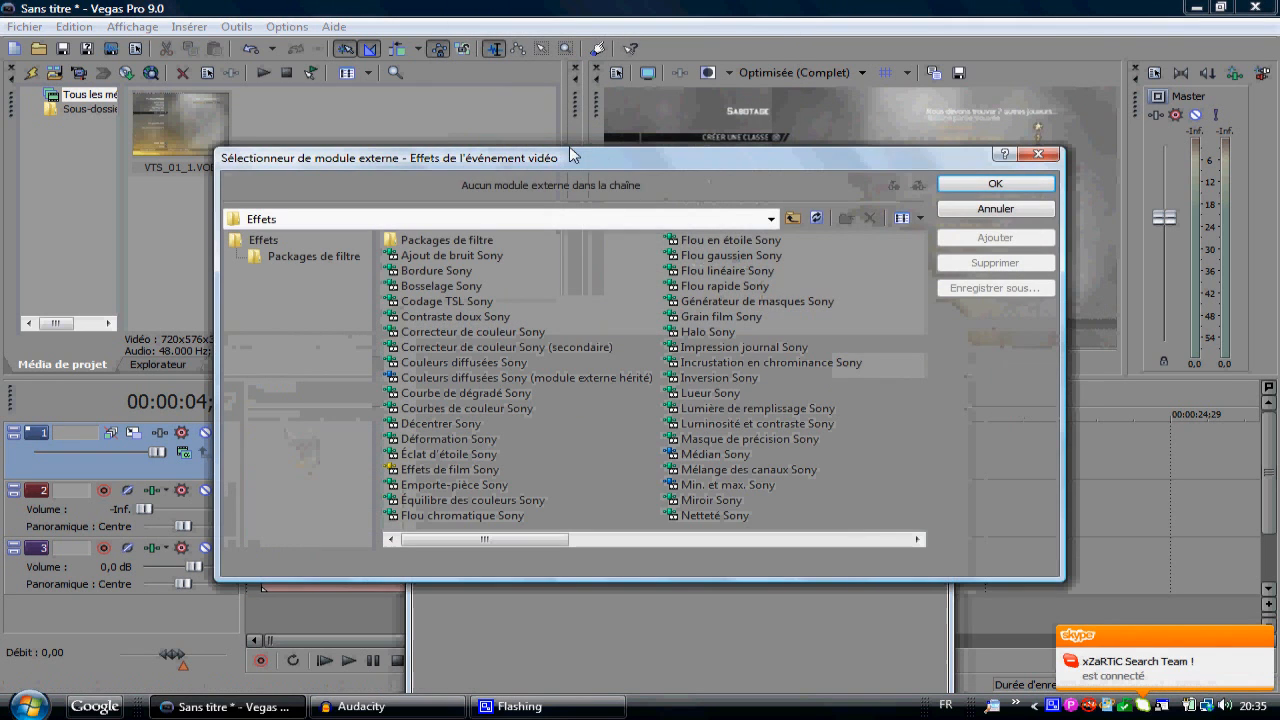
{"action": "left_click", "coordinate": [575, 345]}
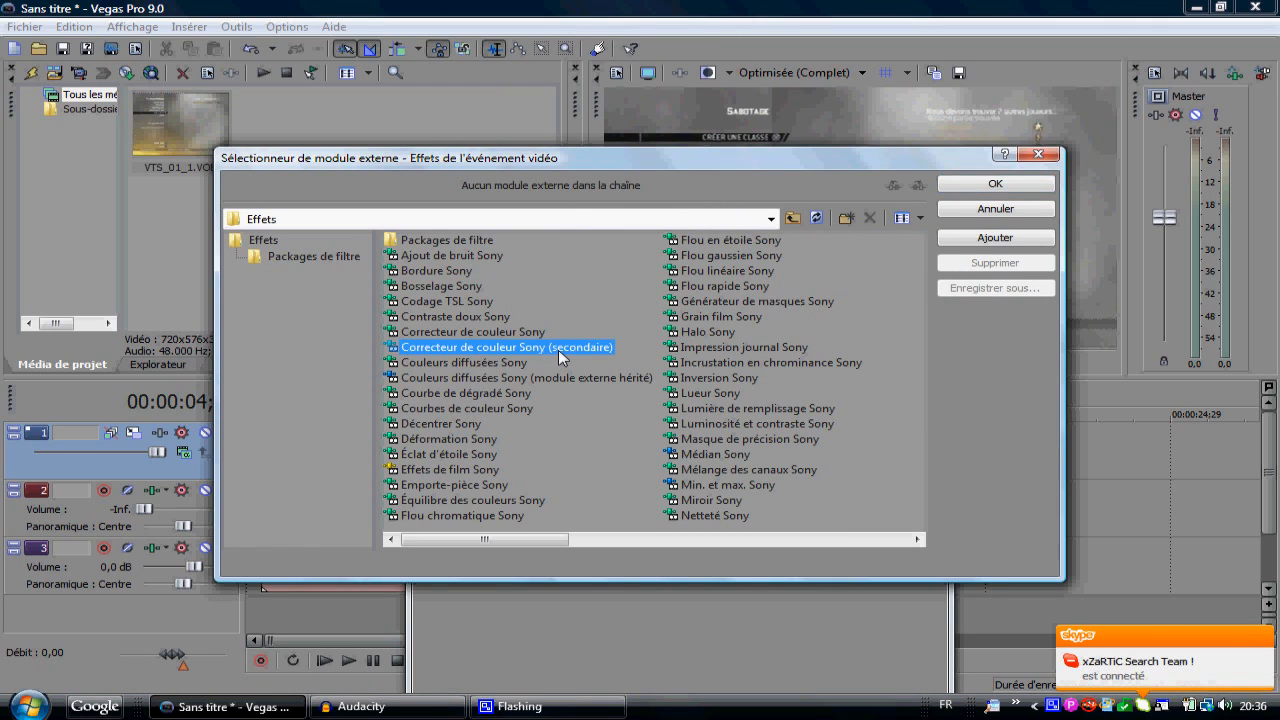
{"action": "left_click", "coordinate": [995, 183]}
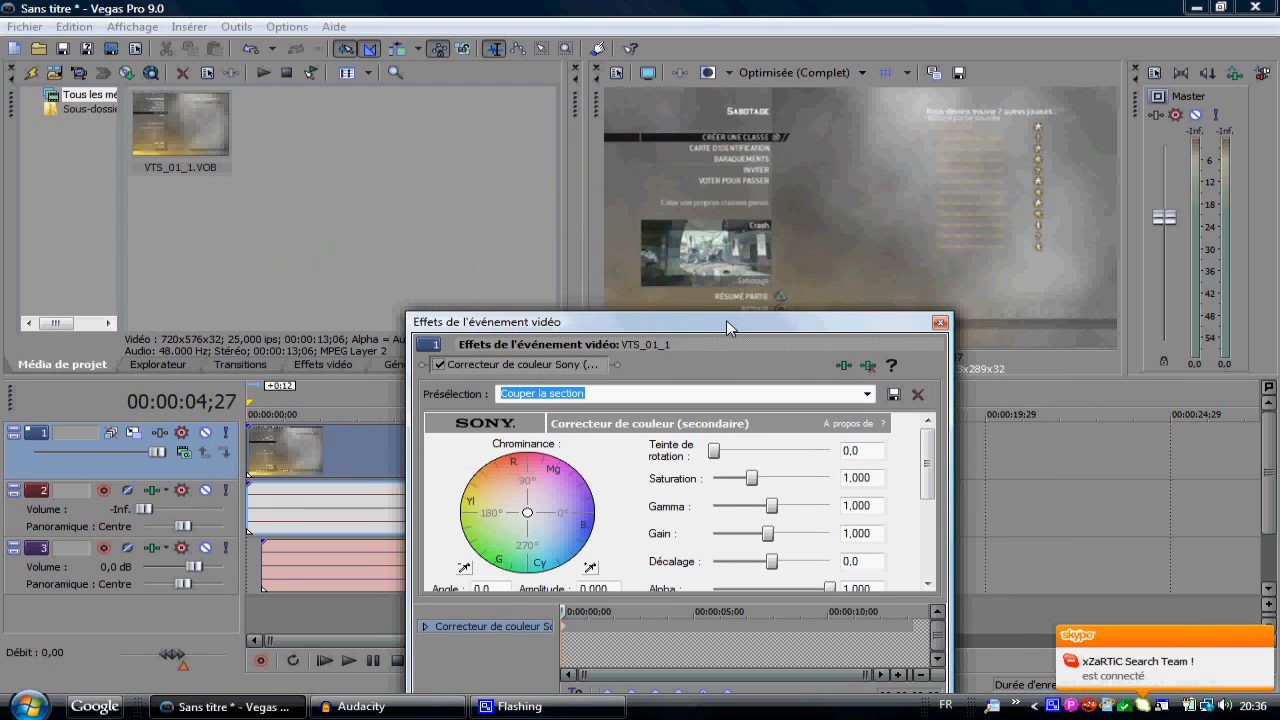
{"action": "left_click_drag", "start_coordinate": [726, 320], "coordinate": [410, 279]}
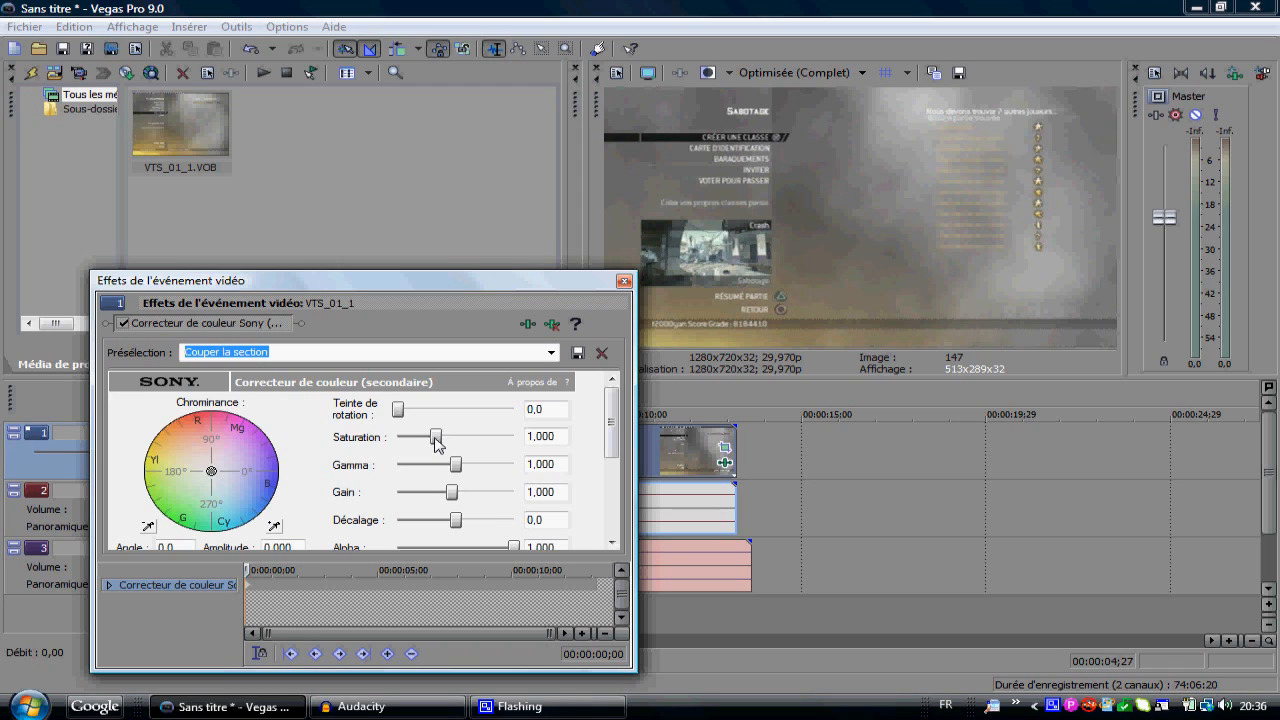
Step: Raise the secondary colour corrector's saturation slightly above 1.137, comparing with a stronger 1.655 at 00:00:11;13, and close the effect settings
{"action": "left_click_drag", "start_coordinate": [435, 437], "coordinate": [461, 445]}
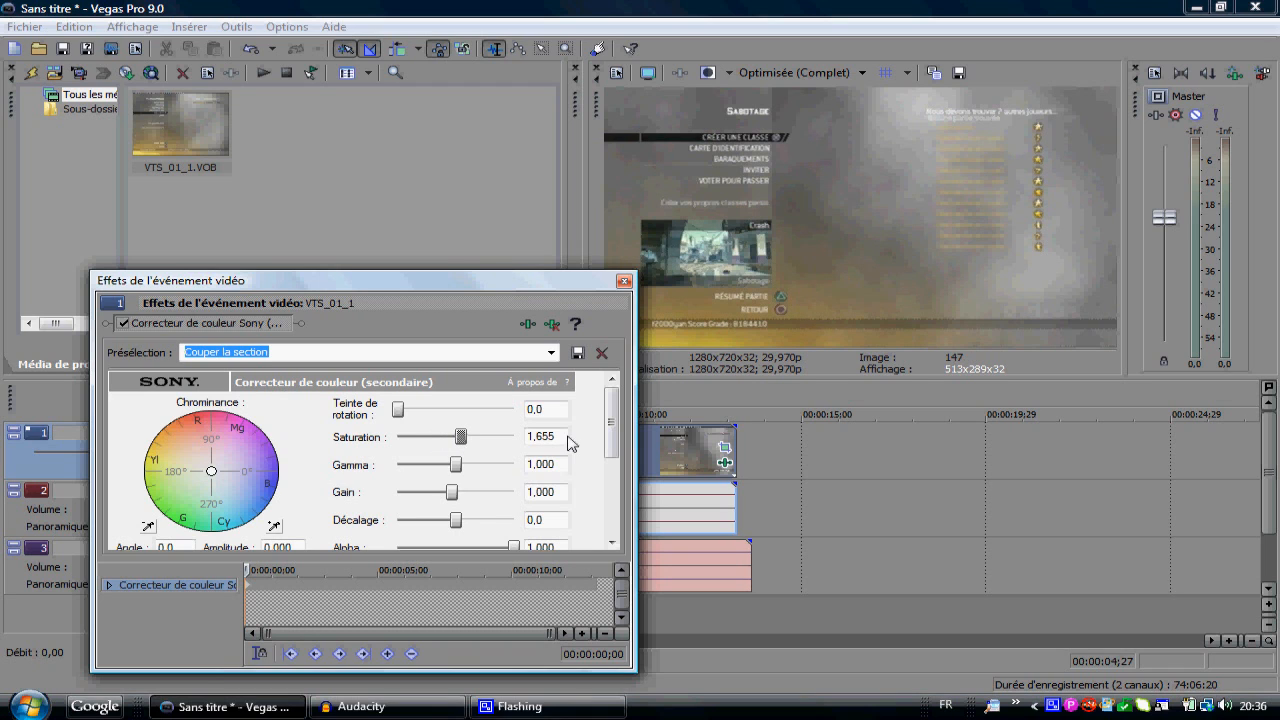
{"action": "left_click", "coordinate": [669, 461]}
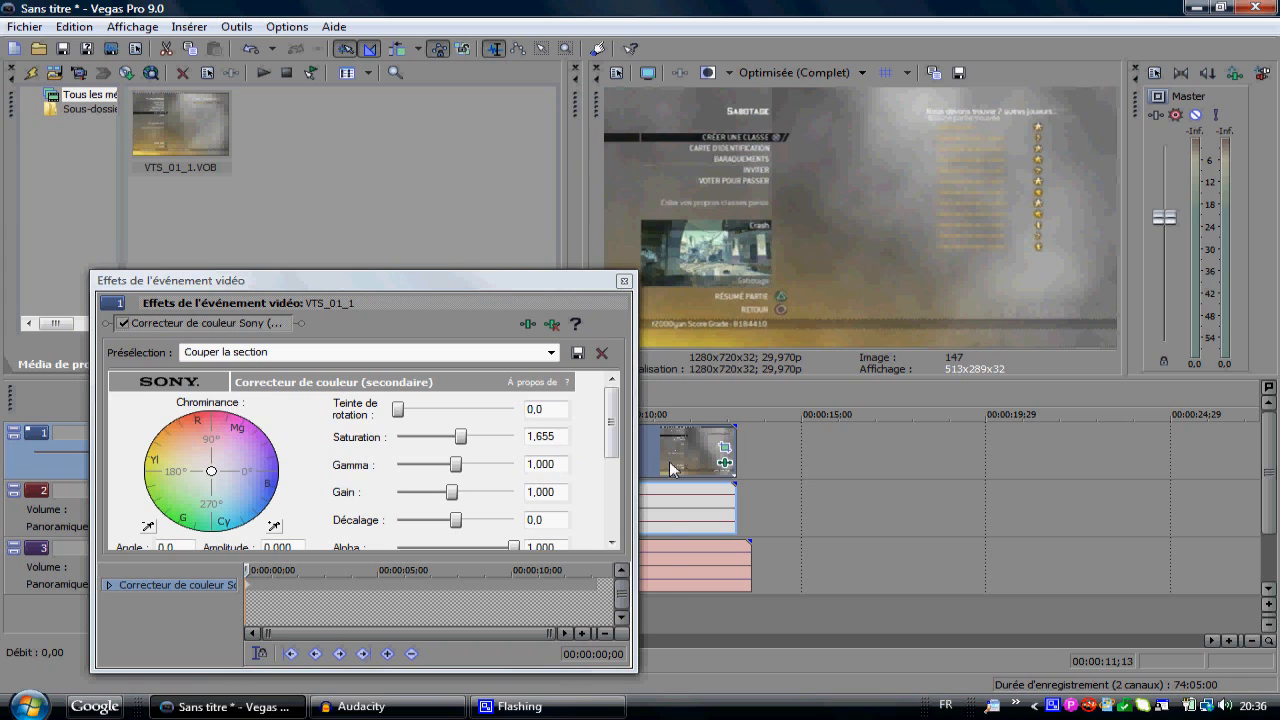
{"action": "left_click", "coordinate": [669, 461]}
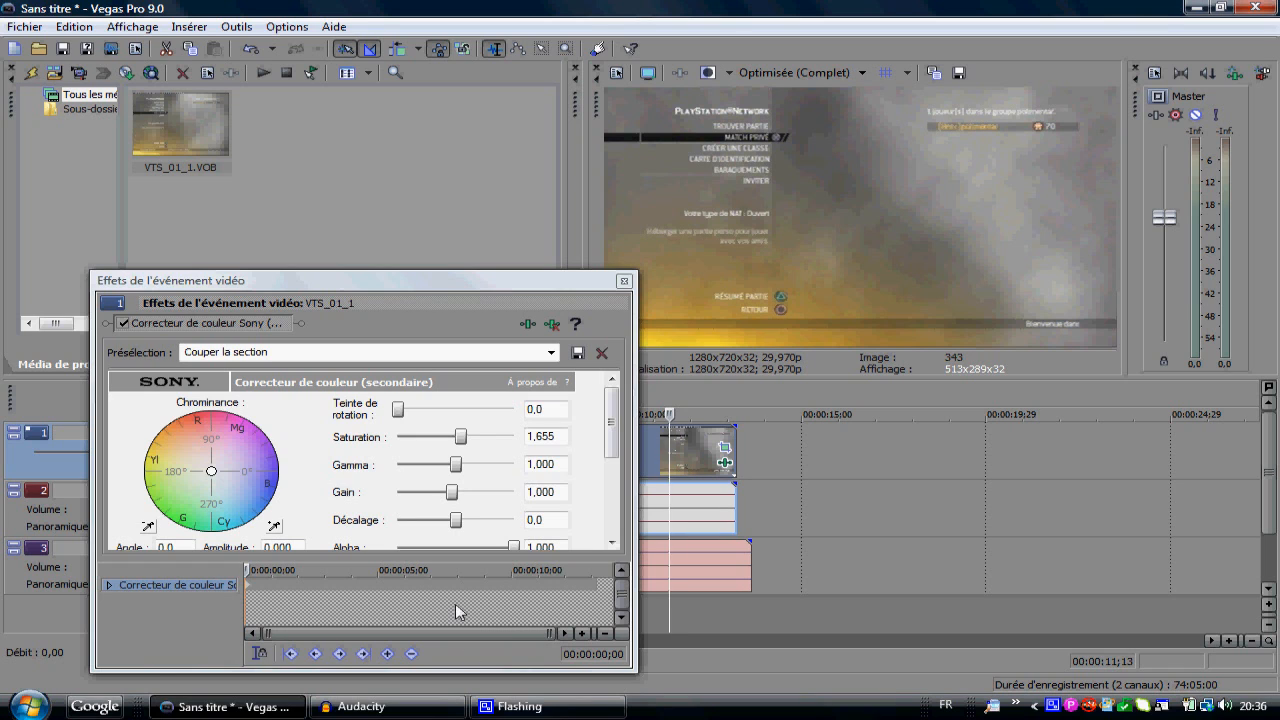
{"action": "left_click_drag", "start_coordinate": [461, 437], "coordinate": [442, 438]}
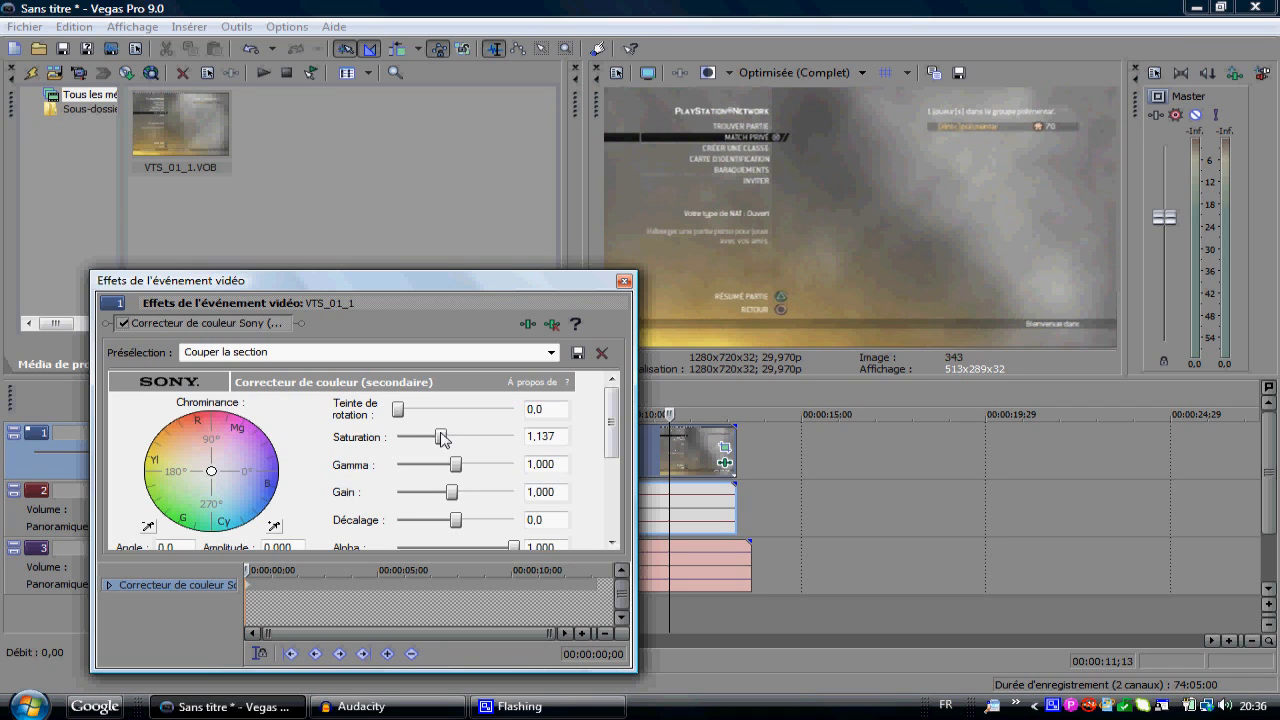
{"action": "left_click_drag", "start_coordinate": [442, 438], "coordinate": [446, 440]}
{"action": "left_click", "coordinate": [624, 281]}
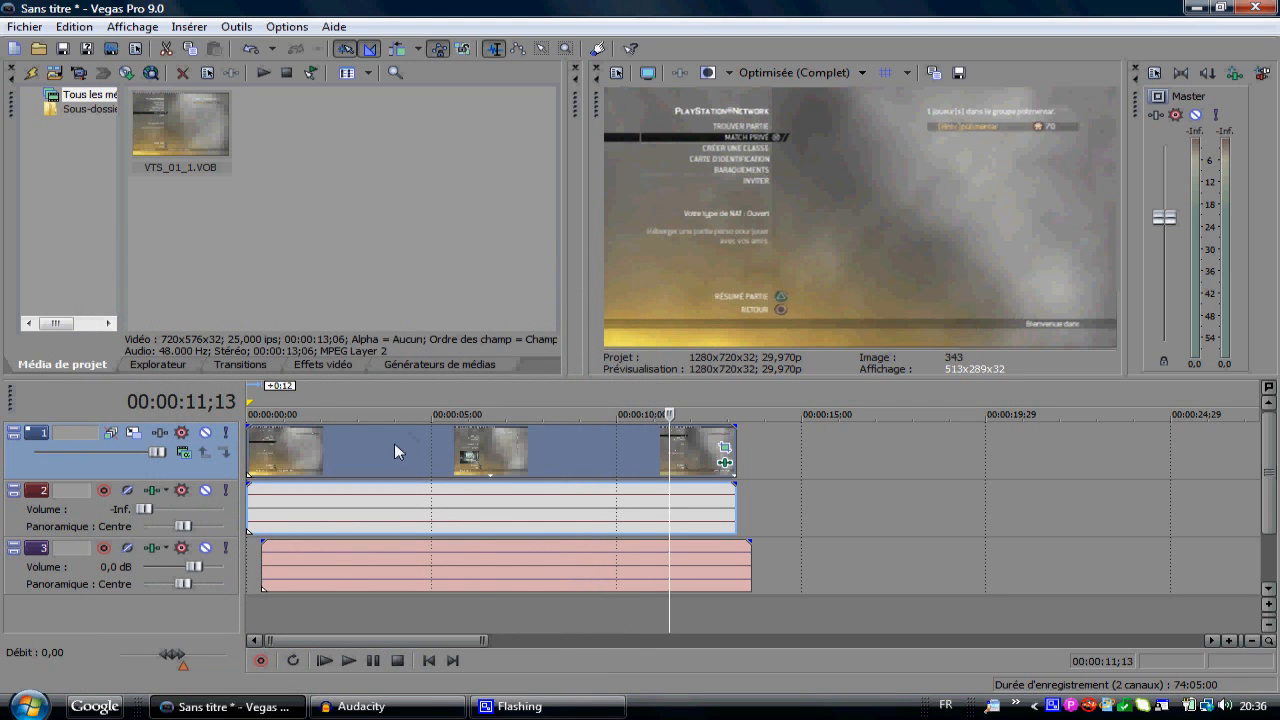
Step: Apply the Luminosité et contraste Sony video effect to the video event with the Réinitialiser sur aucun preset
{"action": "left_click", "coordinate": [318, 365]}
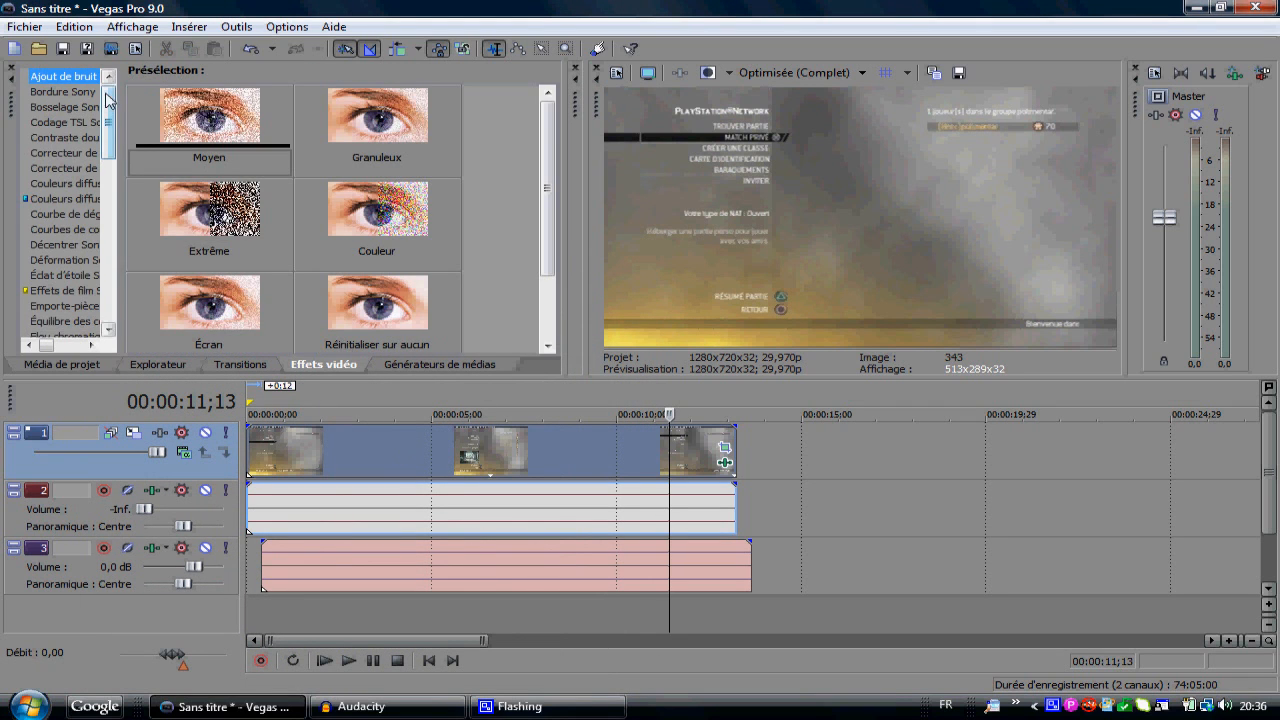
{"action": "left_click_drag", "start_coordinate": [110, 137], "coordinate": [110, 197]}
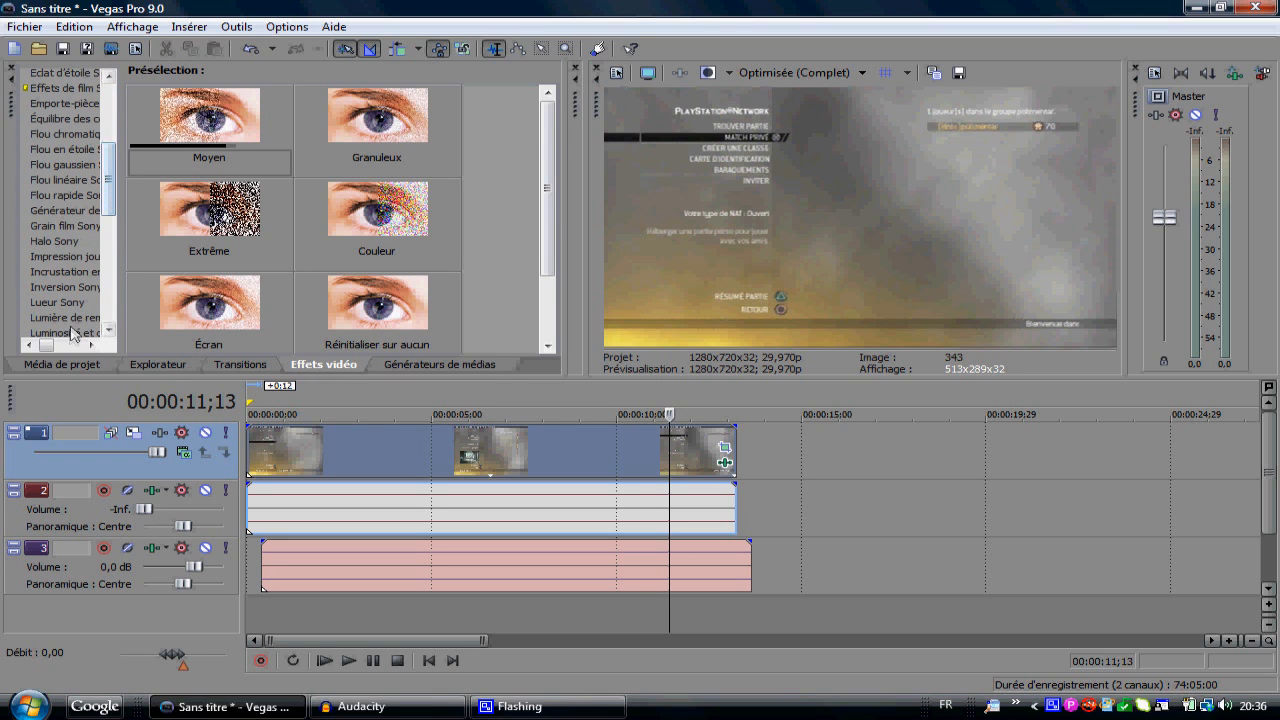
{"action": "left_click", "coordinate": [73, 333]}
{"action": "left_click_drag", "start_coordinate": [209, 125], "coordinate": [502, 463]}
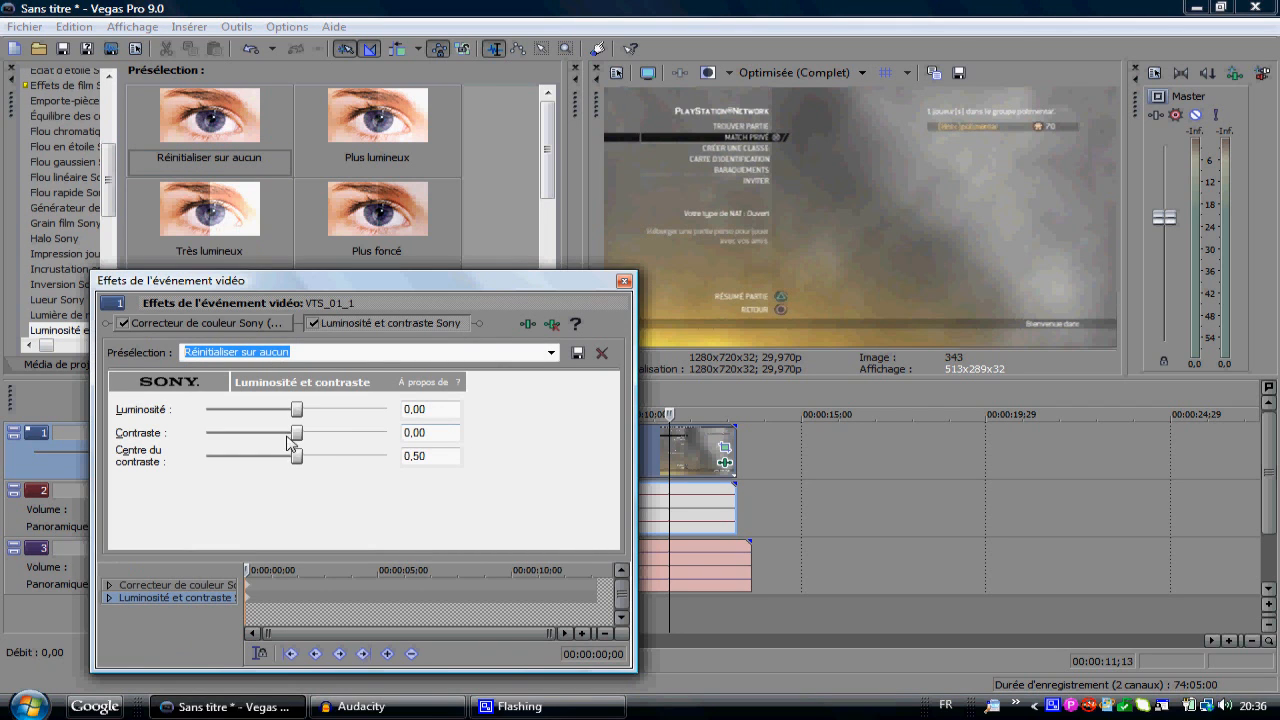
Step: Set the contrast of the brightness and contrast effect to 0.14 and close the effect settings
{"action": "left_click_drag", "start_coordinate": [298, 436], "coordinate": [306, 436]}
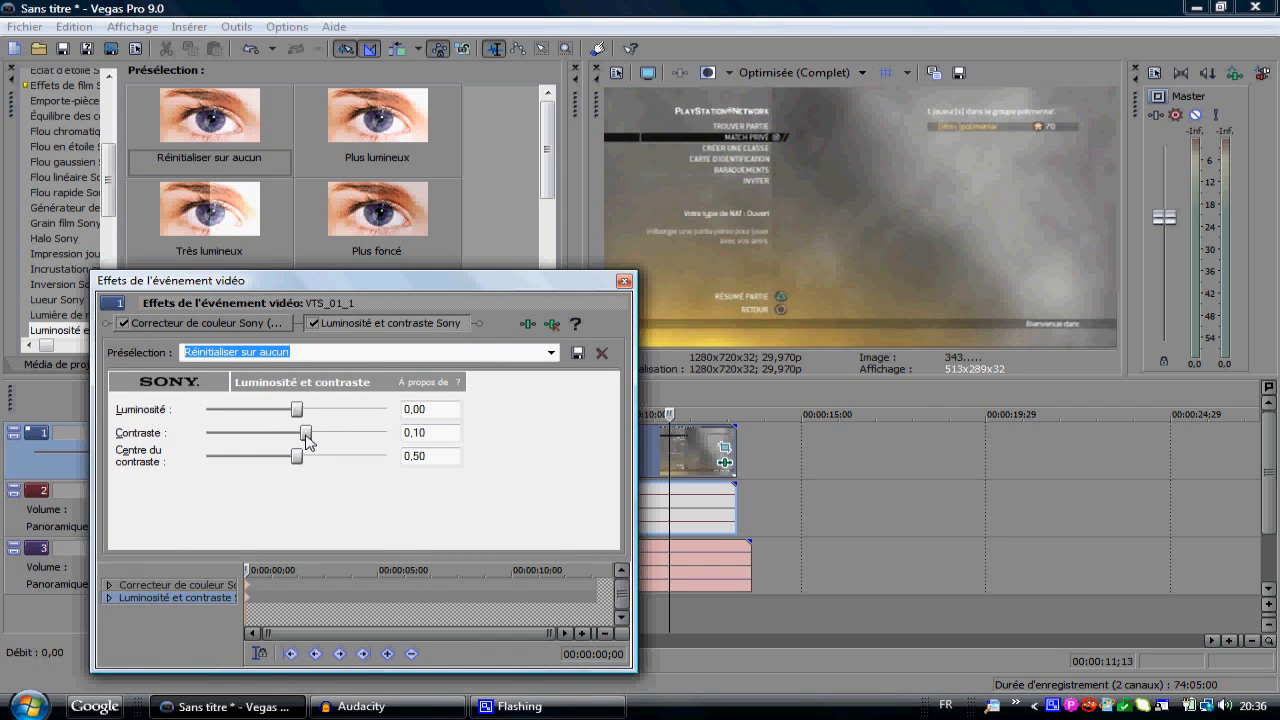
{"action": "left_click", "coordinate": [678, 506]}
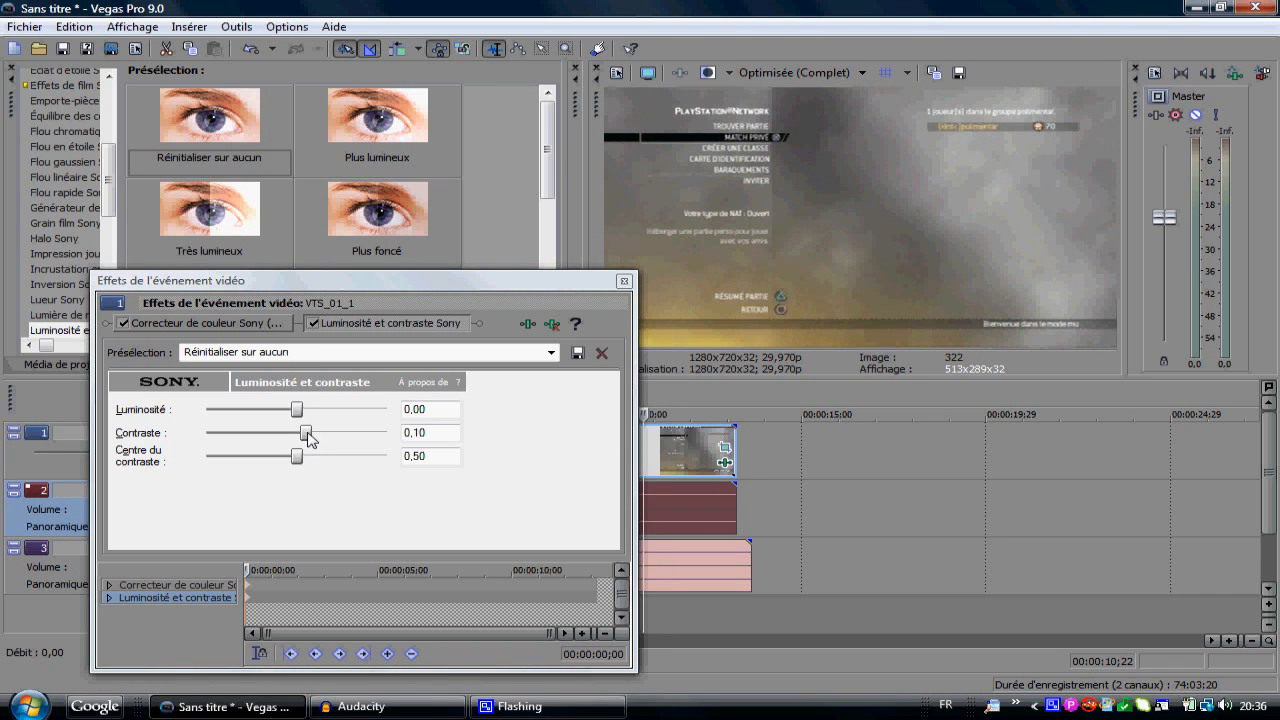
{"action": "left_click_drag", "start_coordinate": [307, 432], "coordinate": [329, 432]}
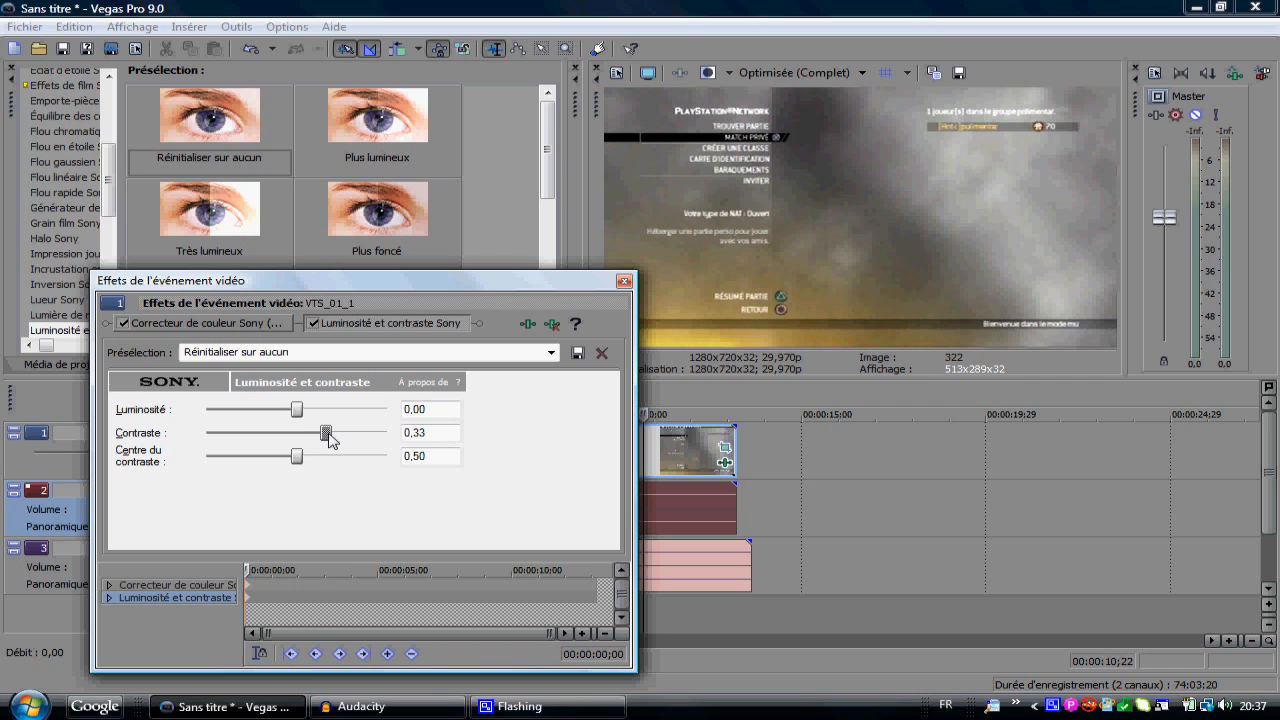
{"action": "left_click_drag", "start_coordinate": [326, 433], "coordinate": [311, 432]}
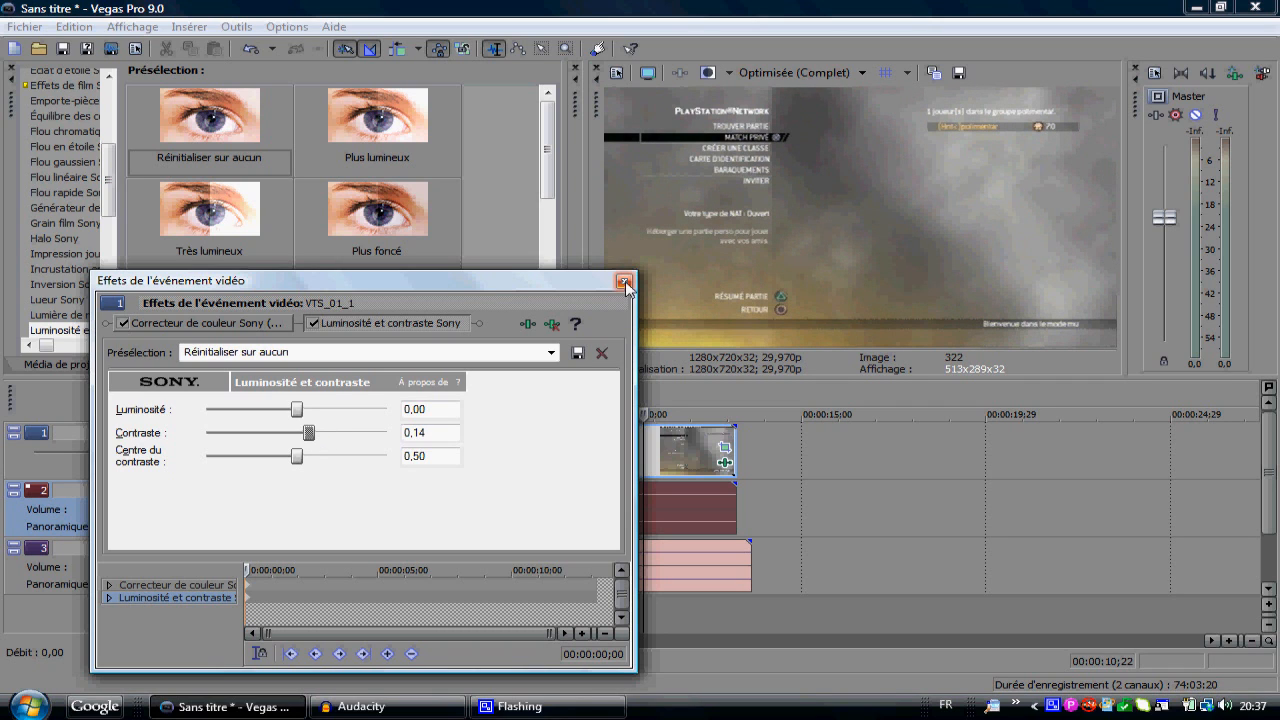
{"action": "left_click", "coordinate": [624, 281]}
Step: Apply the Netteté Sony effect to the video event with the Réinitialiser sur aucun preset and set its amount to 0.134
{"action": "left_click_drag", "start_coordinate": [111, 196], "coordinate": [111, 222]}
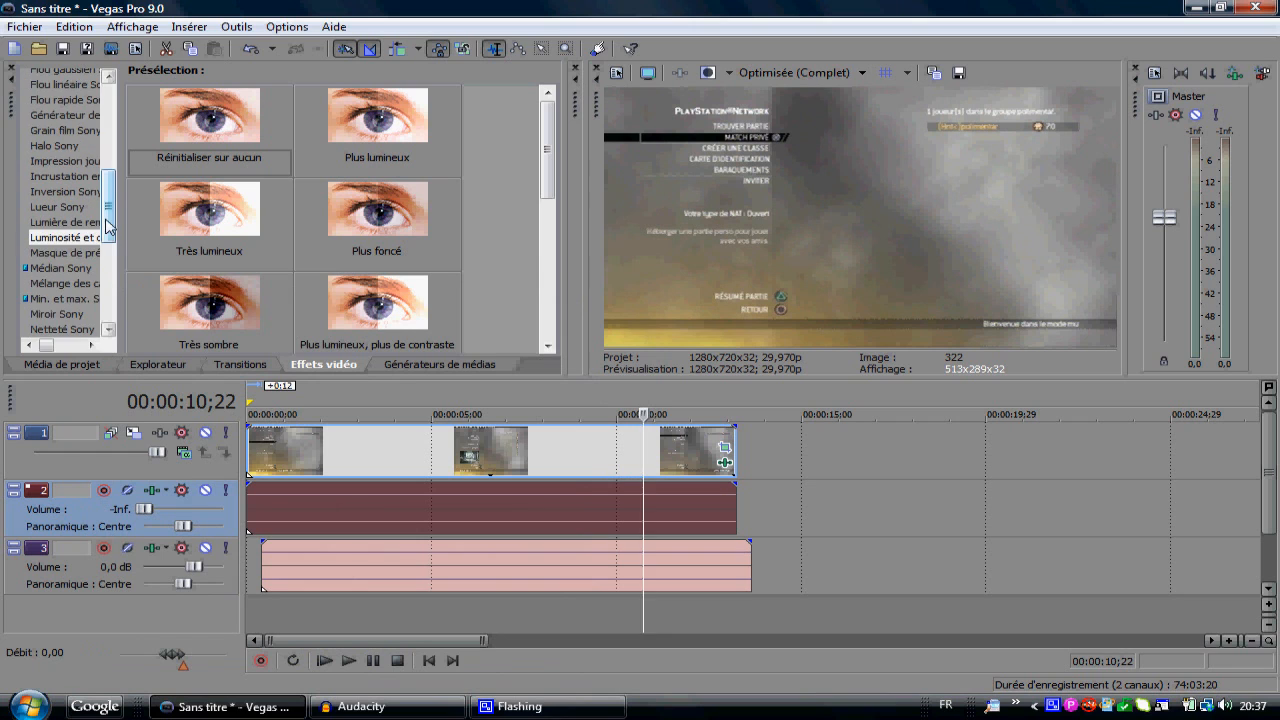
{"action": "left_click", "coordinate": [58, 328]}
{"action": "left_click_drag", "start_coordinate": [213, 122], "coordinate": [426, 449]}
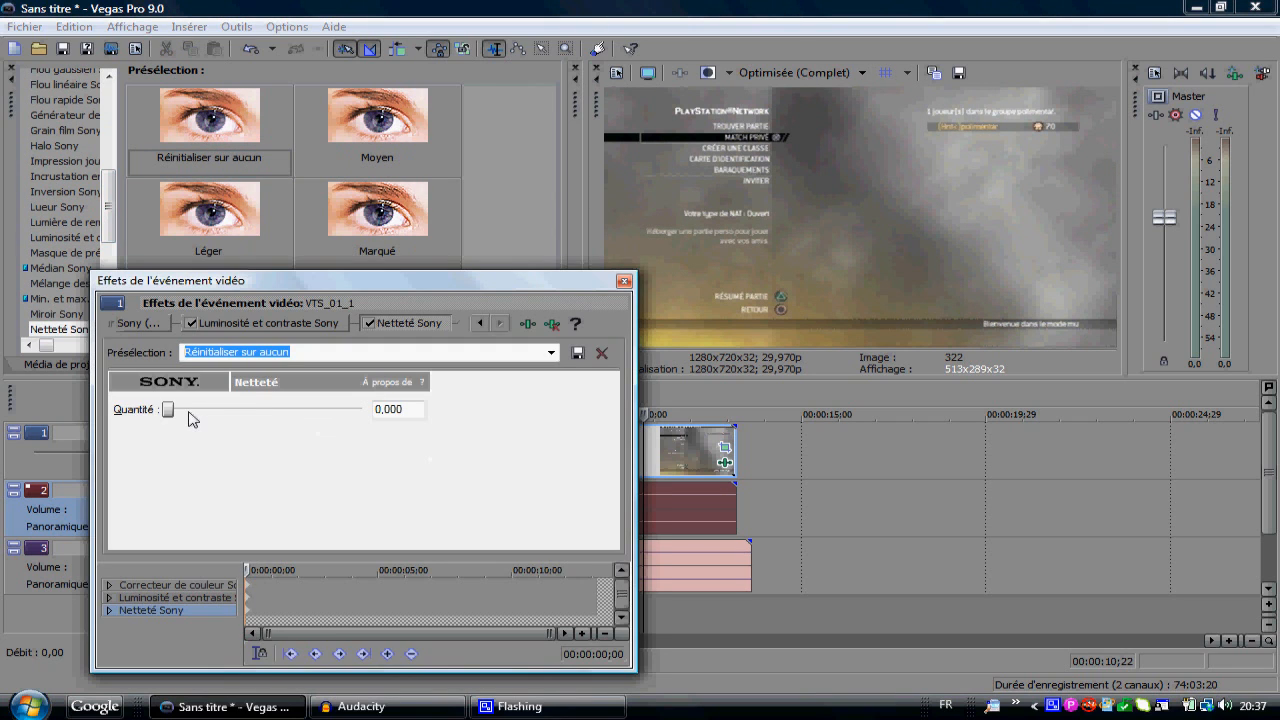
{"action": "left_click_drag", "start_coordinate": [168, 410], "coordinate": [201, 419]}
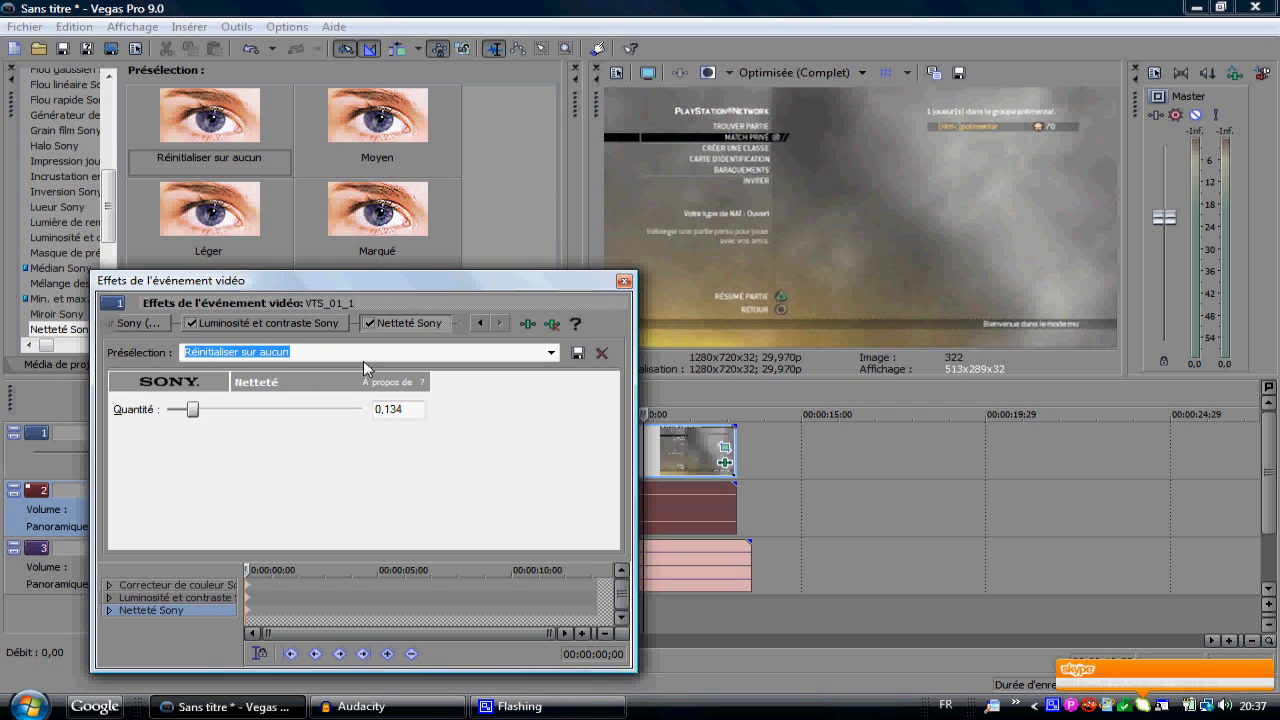
{"action": "left_click", "coordinate": [623, 282]}
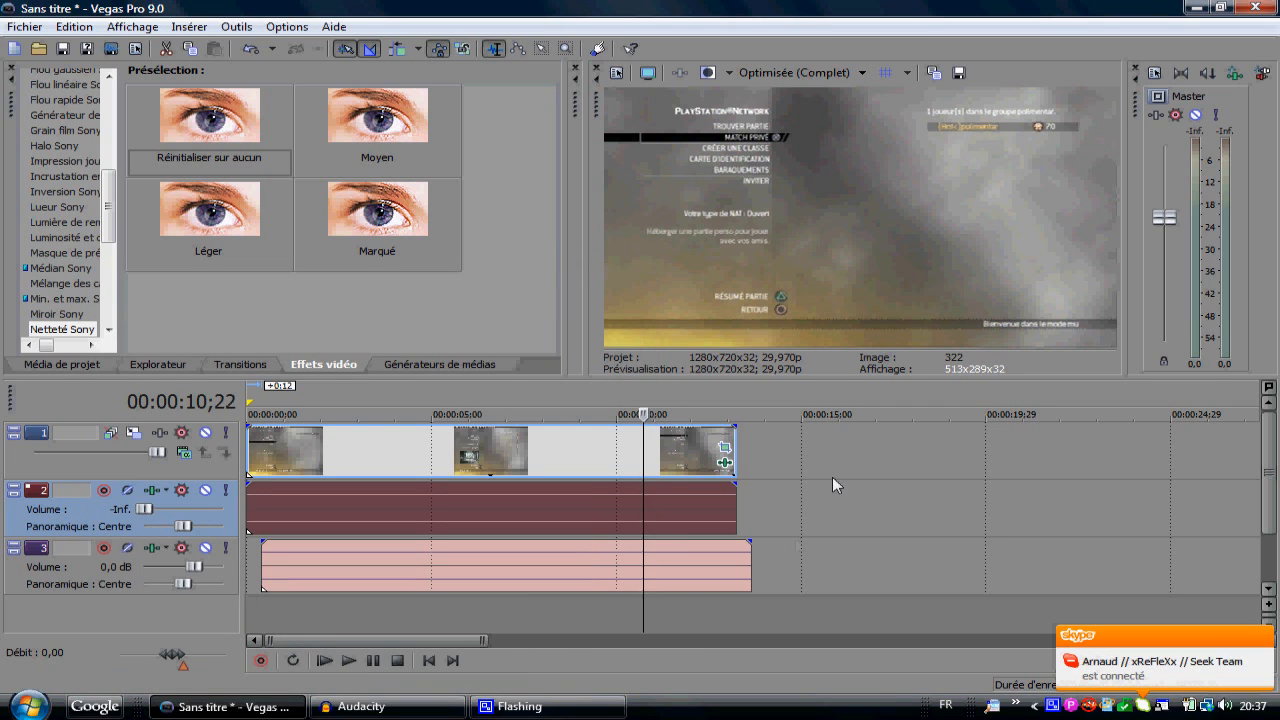
Step: Move the track 3 audio event 0:12 earlier to the timeline's start and select the time range from 00:00:00;00 to 00:00:13;07
{"action": "left_click_drag", "start_coordinate": [653, 578], "coordinate": [395, 601]}
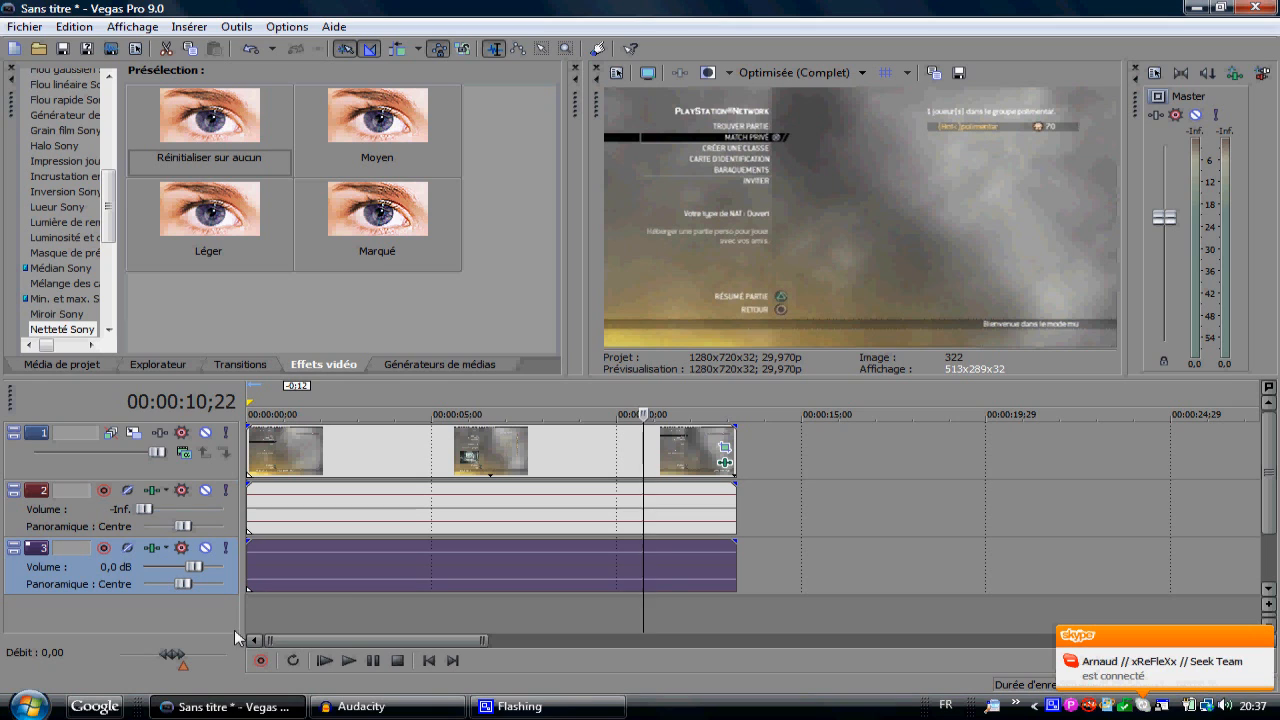
{"action": "left_click_drag", "start_coordinate": [247, 610], "coordinate": [740, 580]}
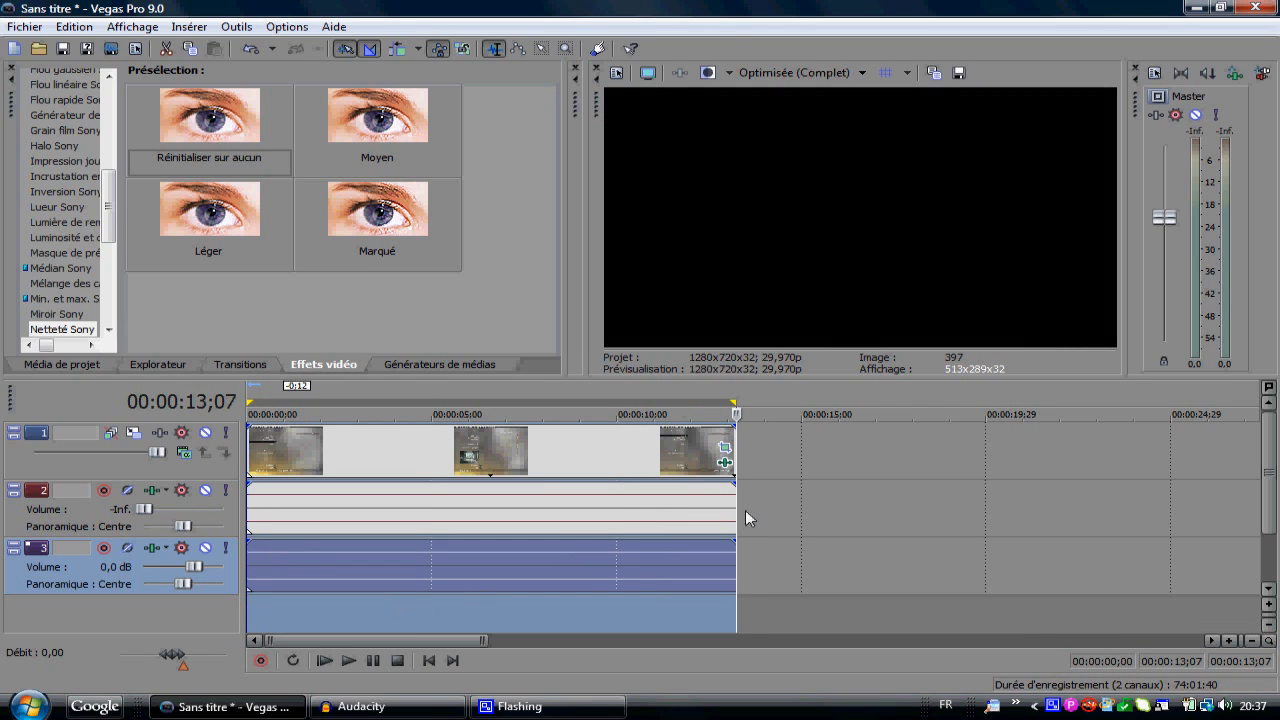
Step: Start rendering the project to a file and name the output Test
{"action": "left_click", "coordinate": [25, 26]}
{"action": "left_click", "coordinate": [94, 157]}
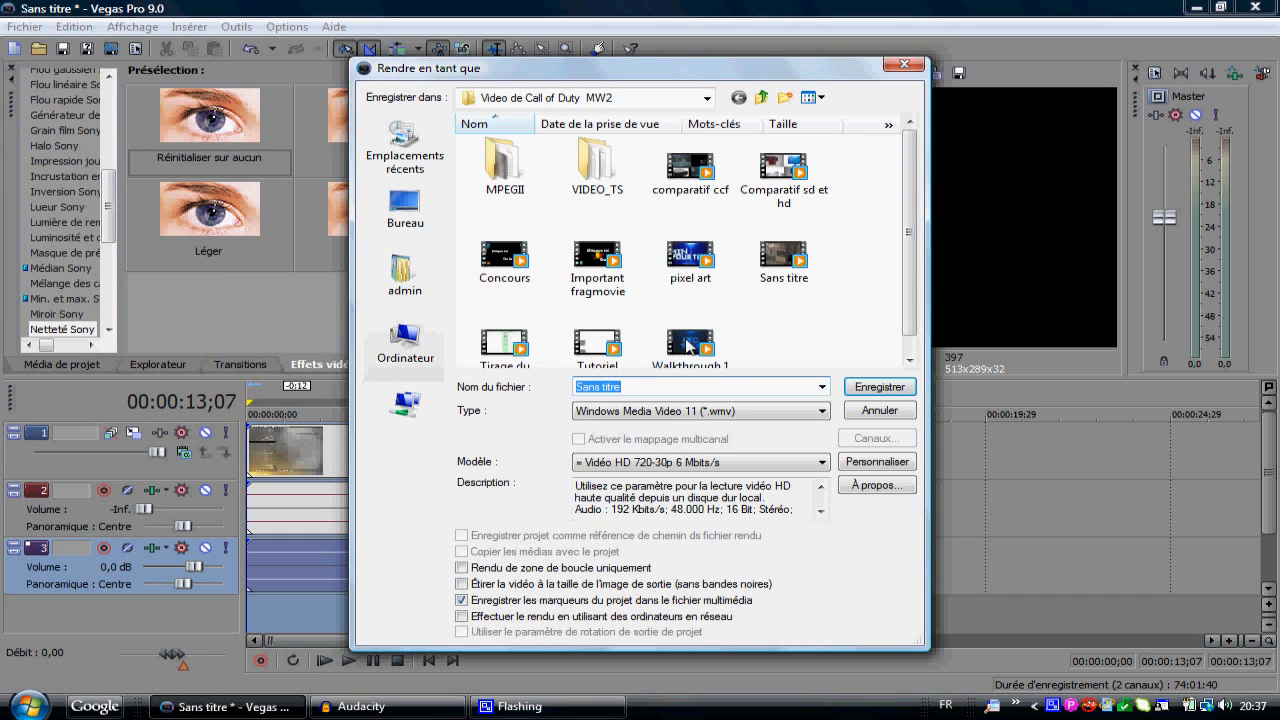
{"action": "key", "text": "BackSpace"}
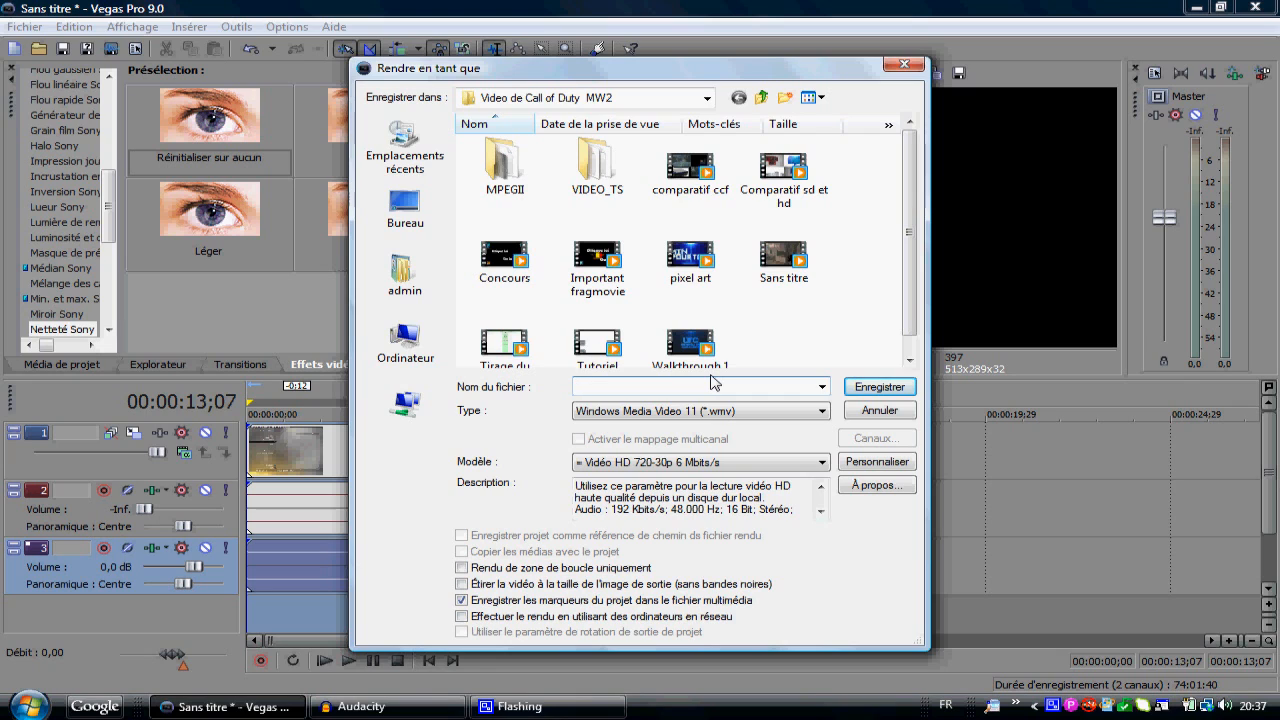
{"action": "type", "text": "Tets"}
Step: Set the render type to MainConcept AVC/AAC (*.mp4) with the Rendu youtube (*) template
{"action": "left_click", "coordinate": [651, 411]}
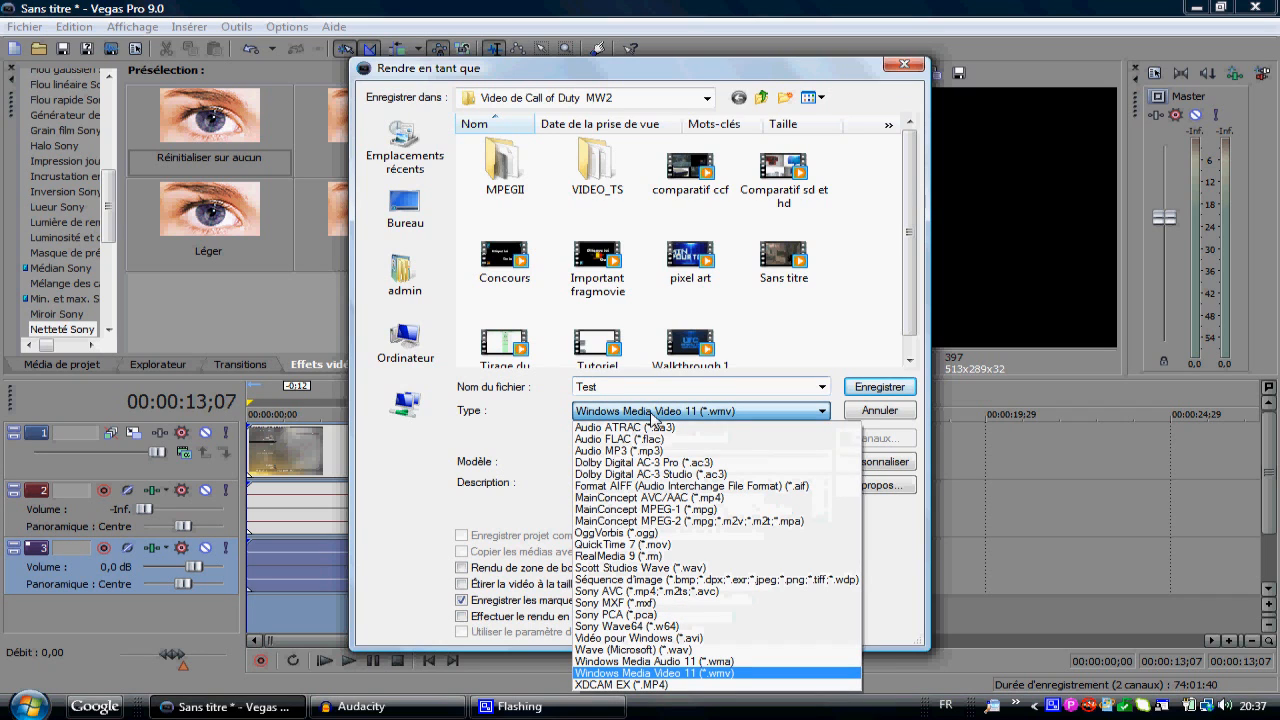
{"action": "left_click", "coordinate": [631, 498]}
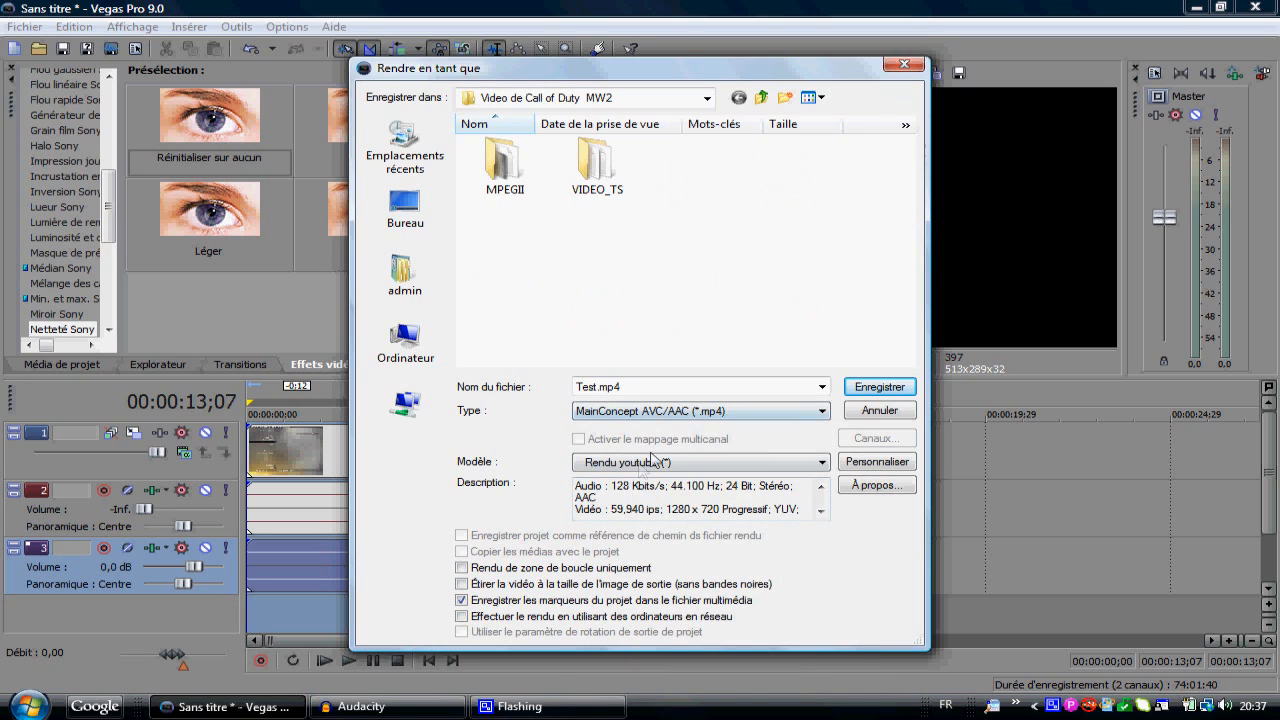
{"action": "left_click", "coordinate": [640, 464]}
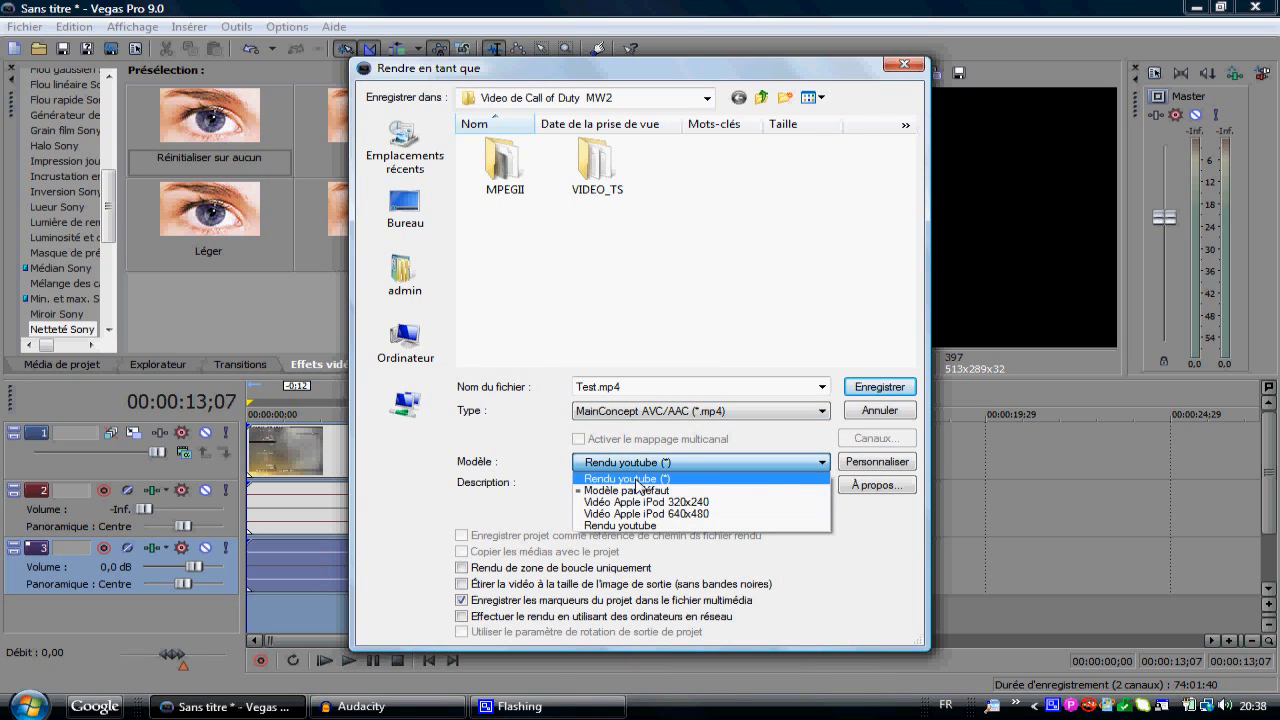
{"action": "left_click", "coordinate": [637, 480]}
Step: Set the render type to Windows Media Video 11 (*.wmv) and open the custom settings of its Vidéo HD 720-30p 6 Mbits/s template
{"action": "left_click", "coordinate": [693, 414]}
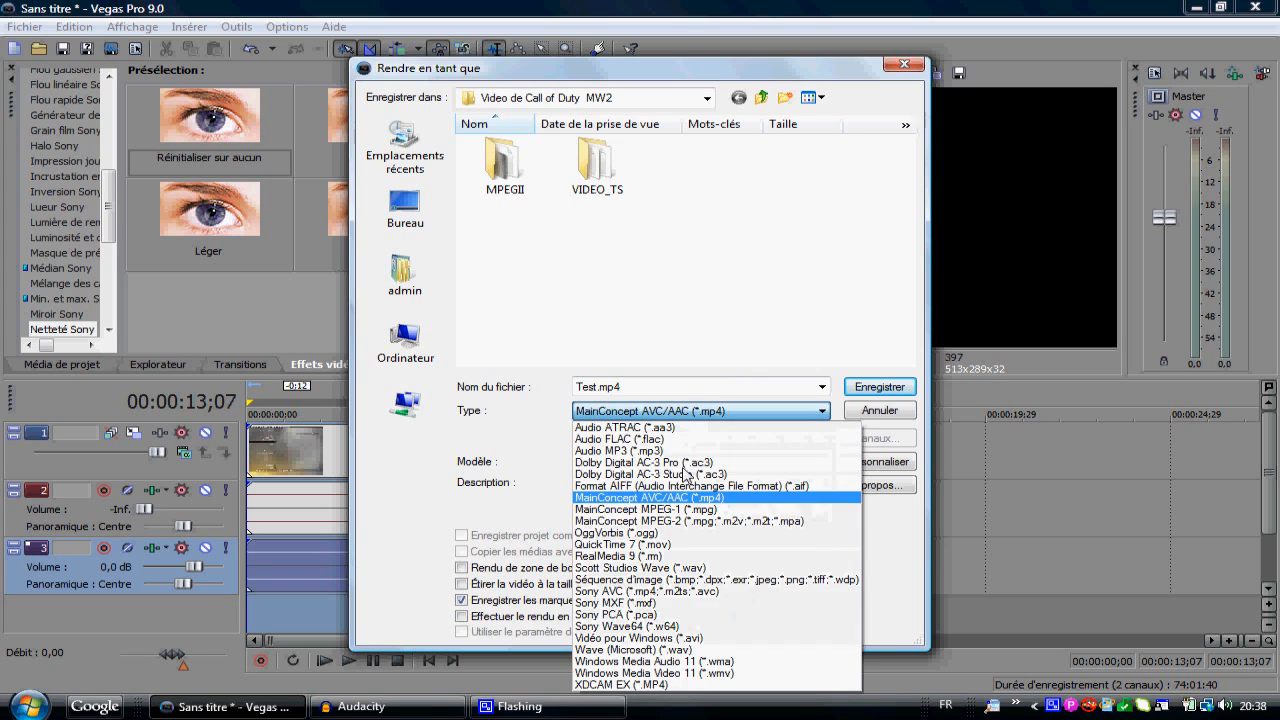
{"action": "left_click", "coordinate": [646, 674]}
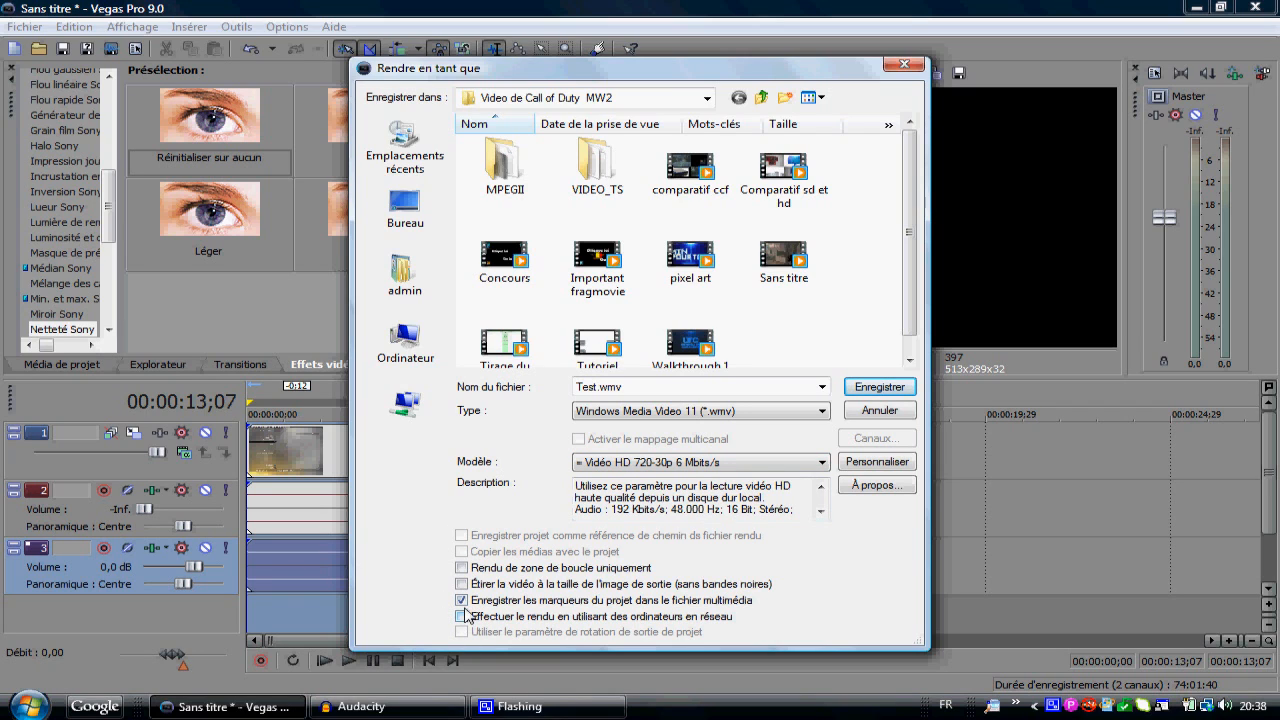
{"action": "left_click", "coordinate": [870, 463]}
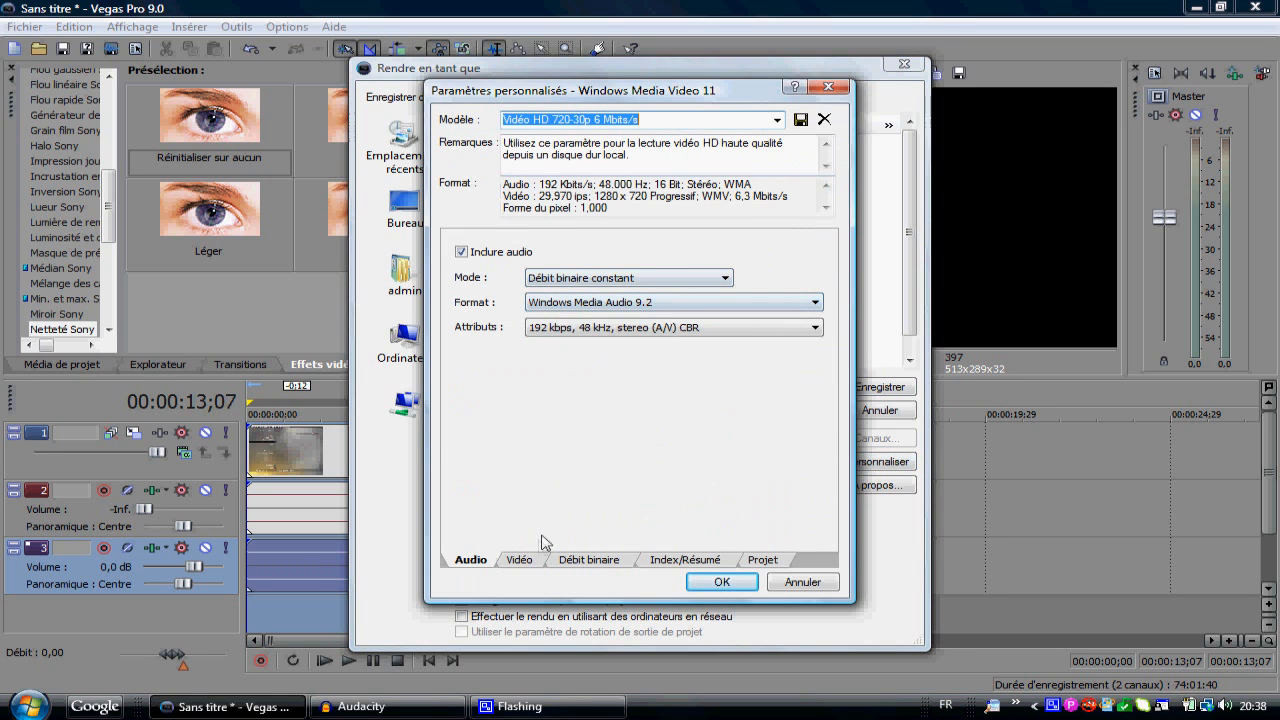
Step: Review the template's video and bitrate settings and the available frame rates, keeping 29.970 (NTSC)
{"action": "left_click", "coordinate": [521, 561]}
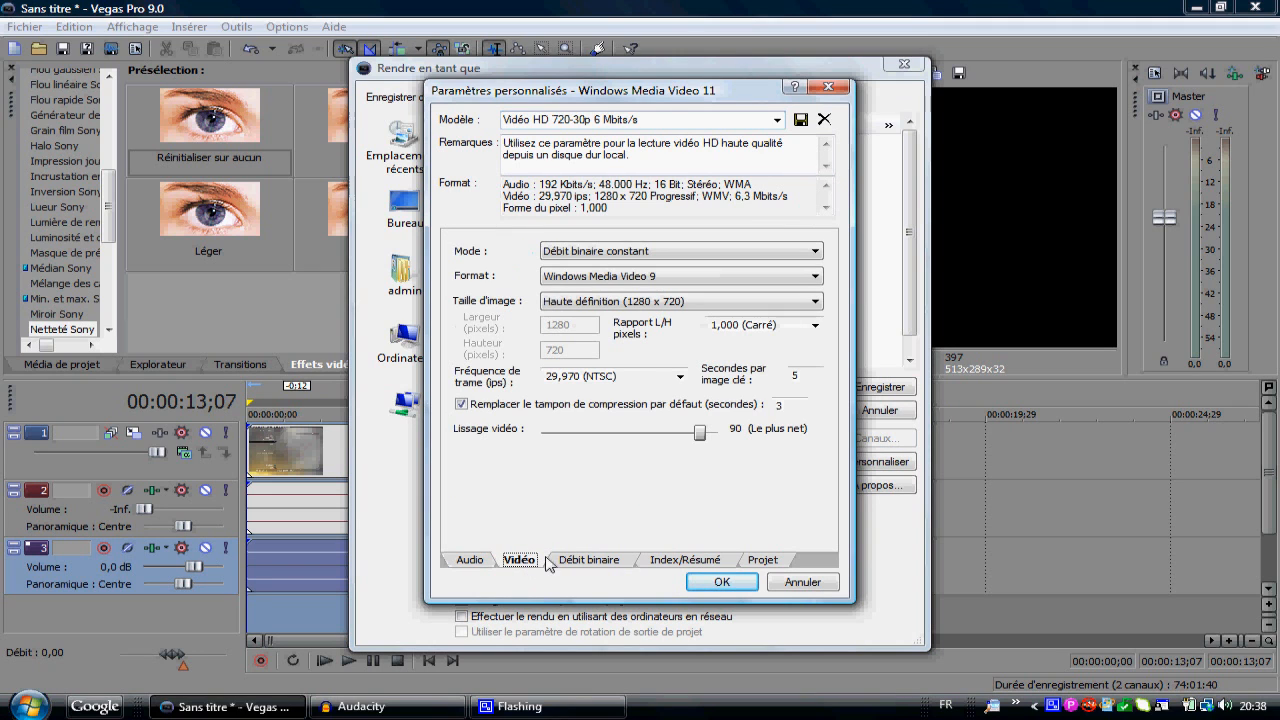
{"action": "left_click", "coordinate": [561, 563]}
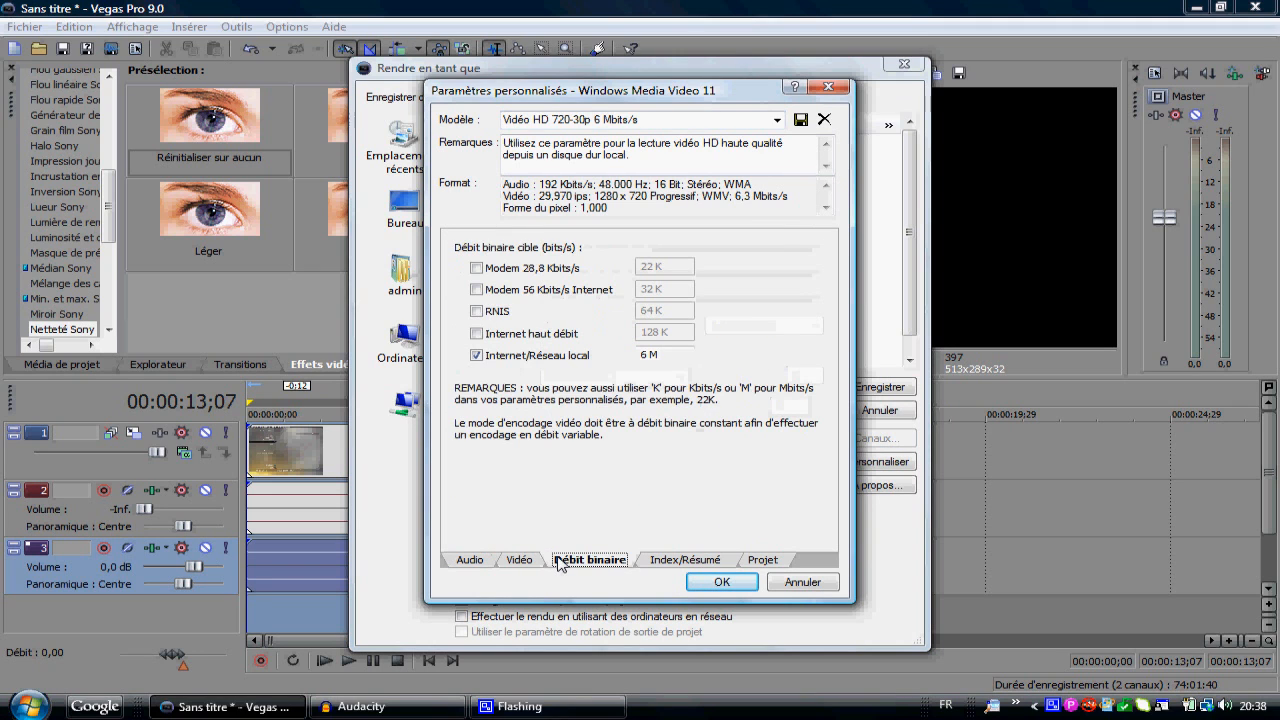
{"action": "left_click", "coordinate": [528, 561]}
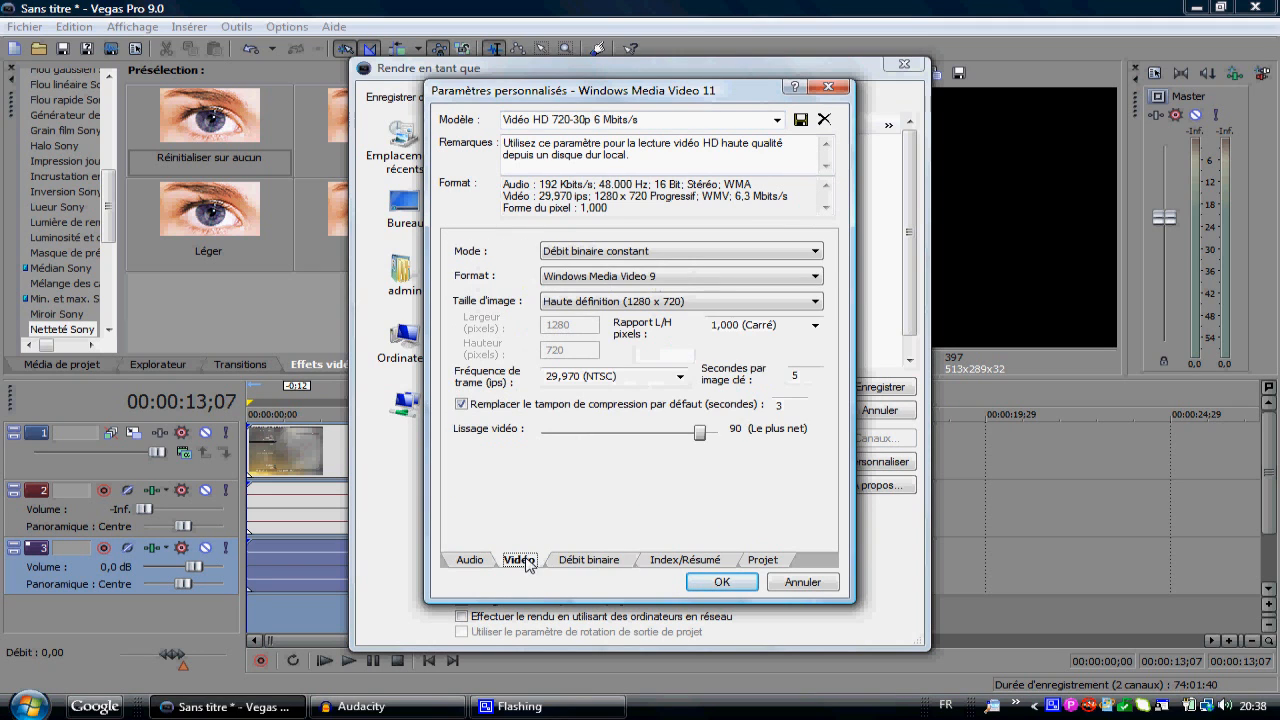
{"action": "left_click", "coordinate": [680, 376]}
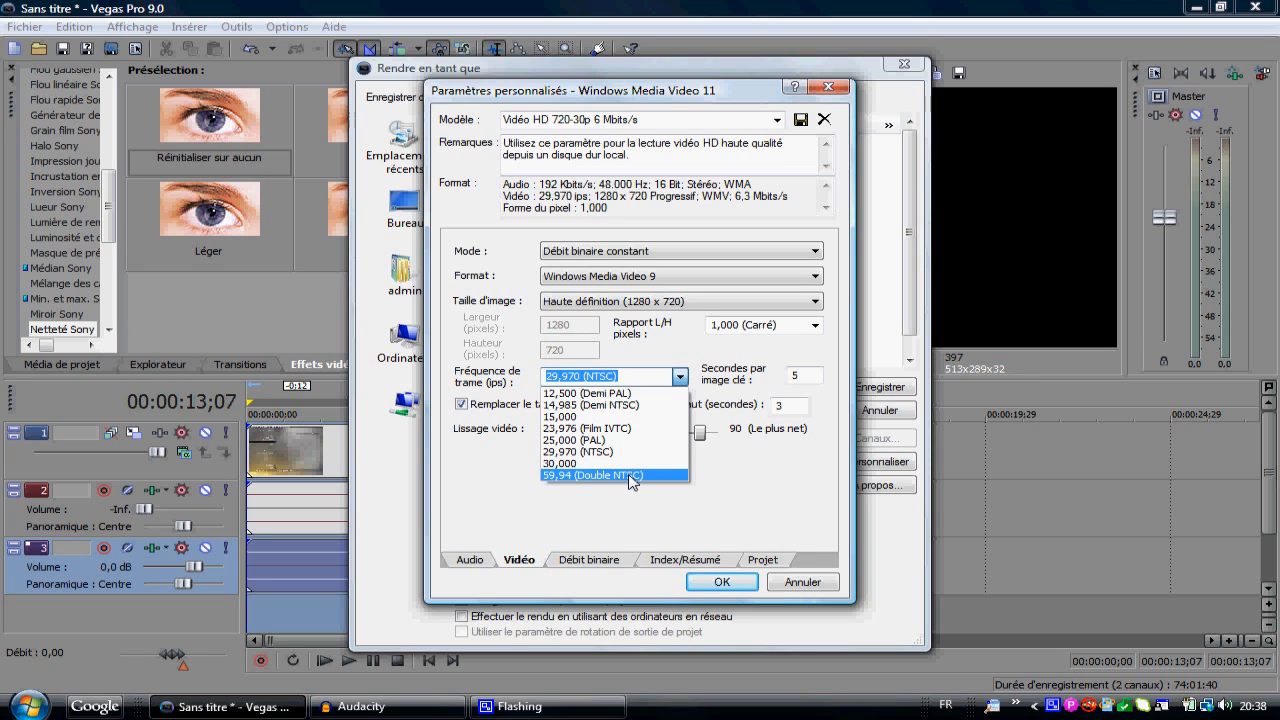
{"action": "left_click", "coordinate": [621, 495]}
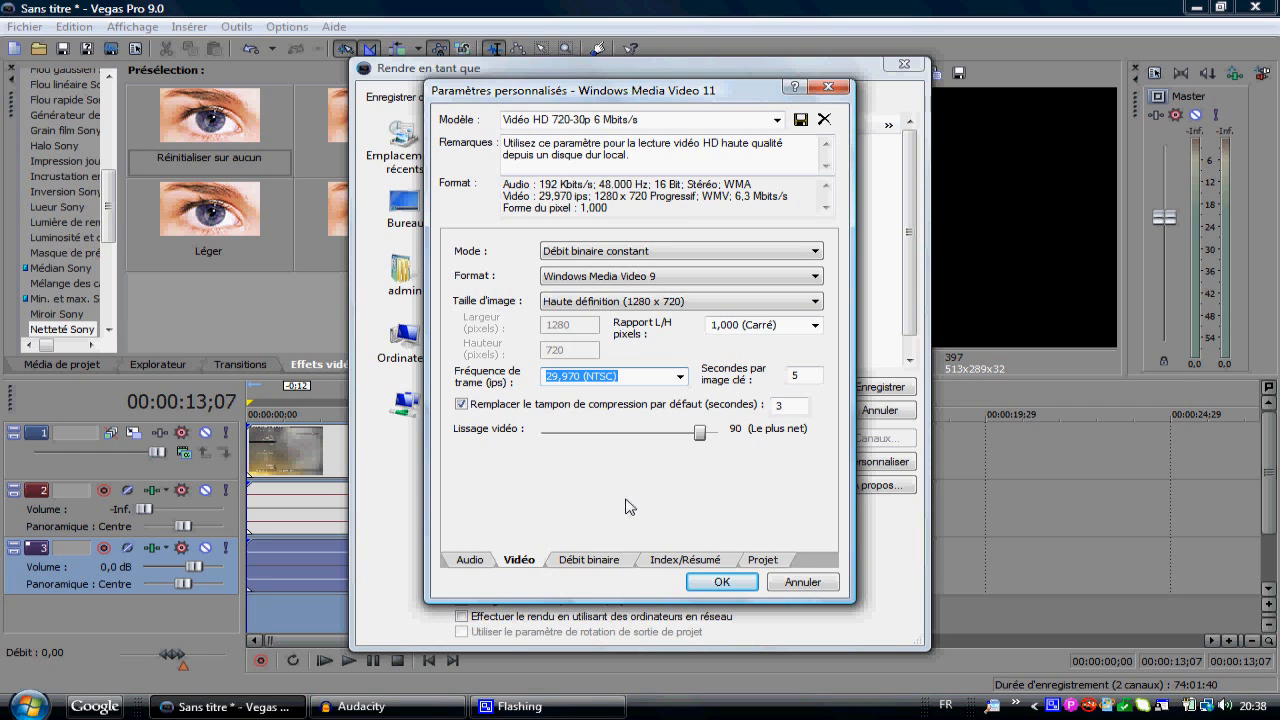
Step: Accept the template settings and start rendering the project to Test.wmv, cancelling before the render completes
{"action": "left_click", "coordinate": [721, 583]}
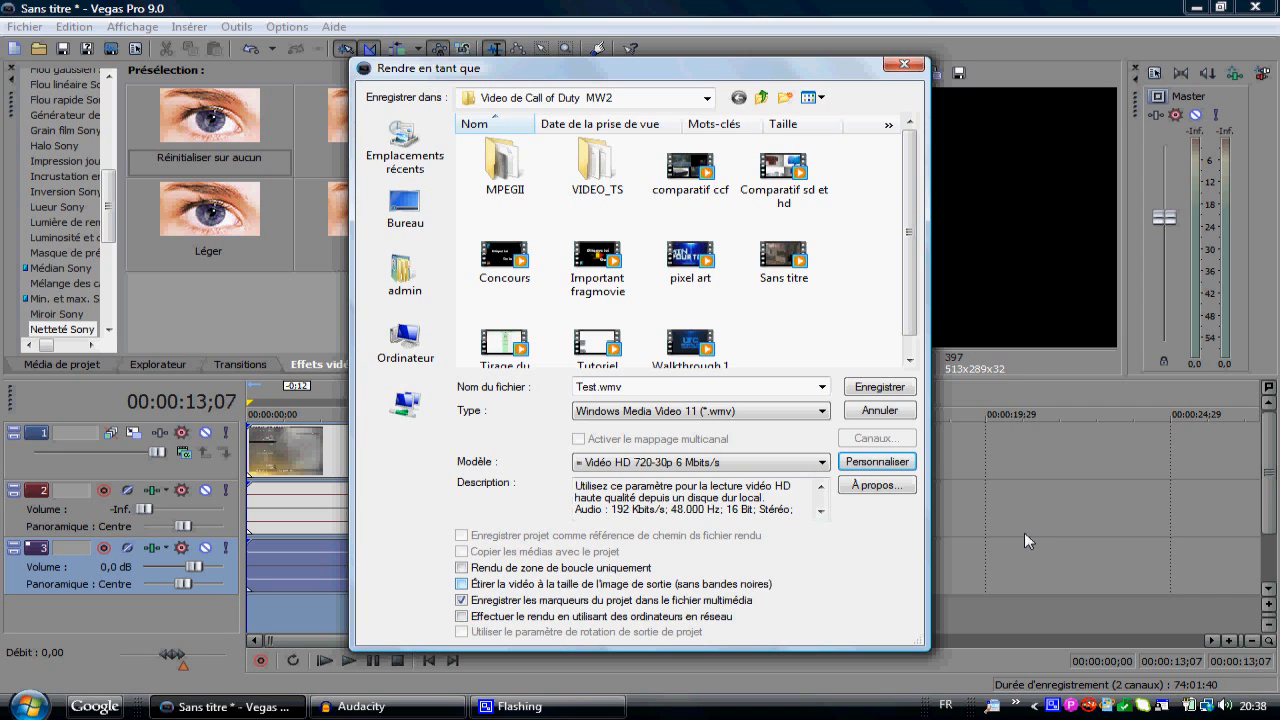
{"action": "left_click", "coordinate": [879, 388]}
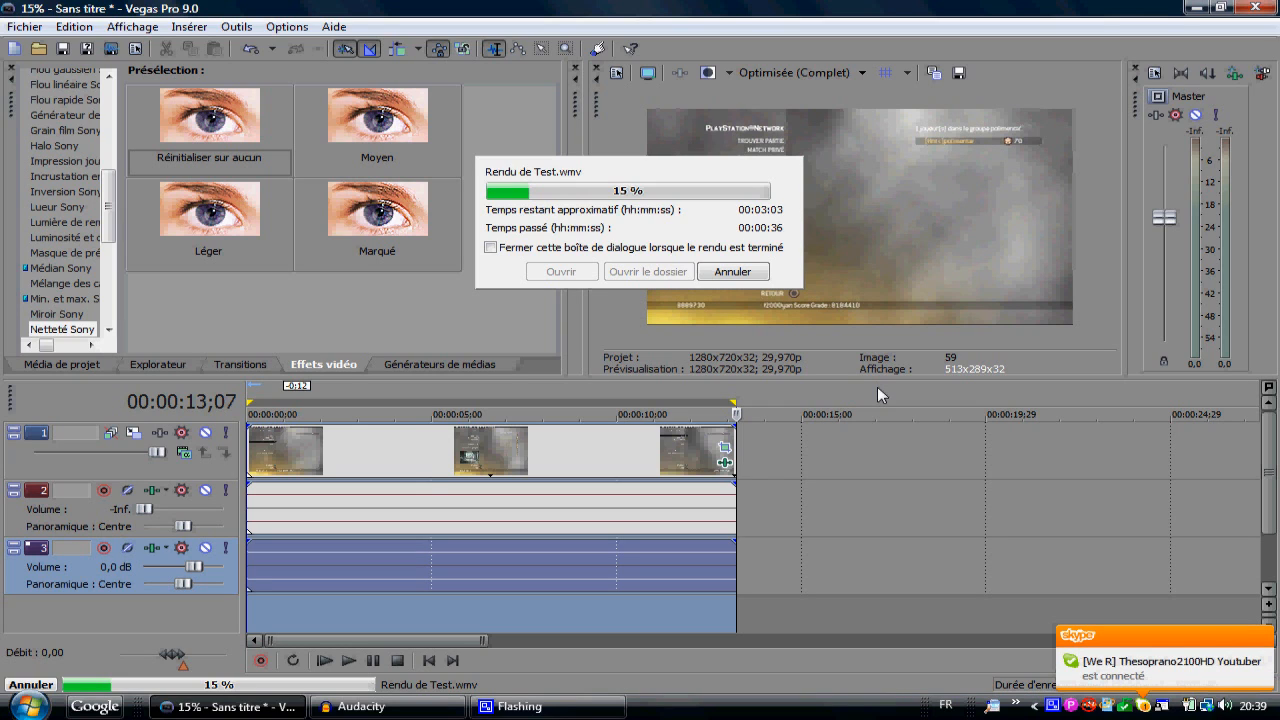
{"action": "left_click", "coordinate": [726, 272]}
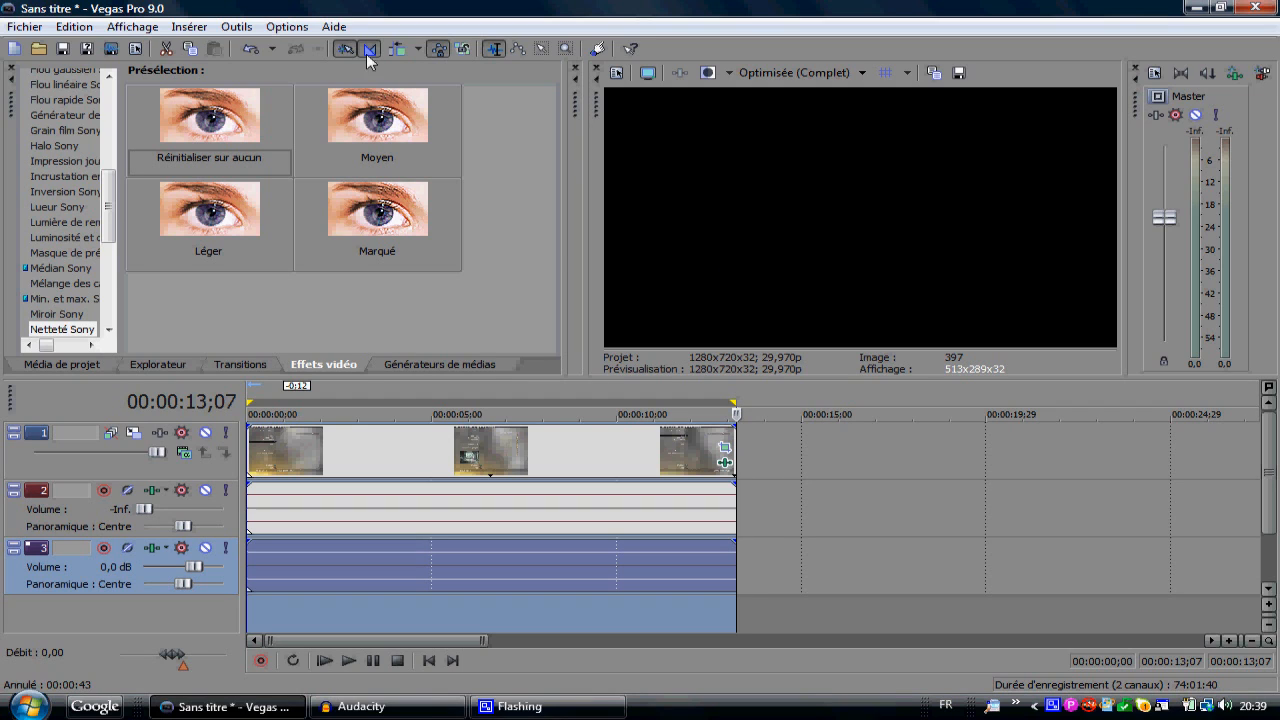
Step: Close Vegas Pro without saving the project and open Pinnacle Studio 11 in its capture mode
{"action": "left_click", "coordinate": [1257, 8]}
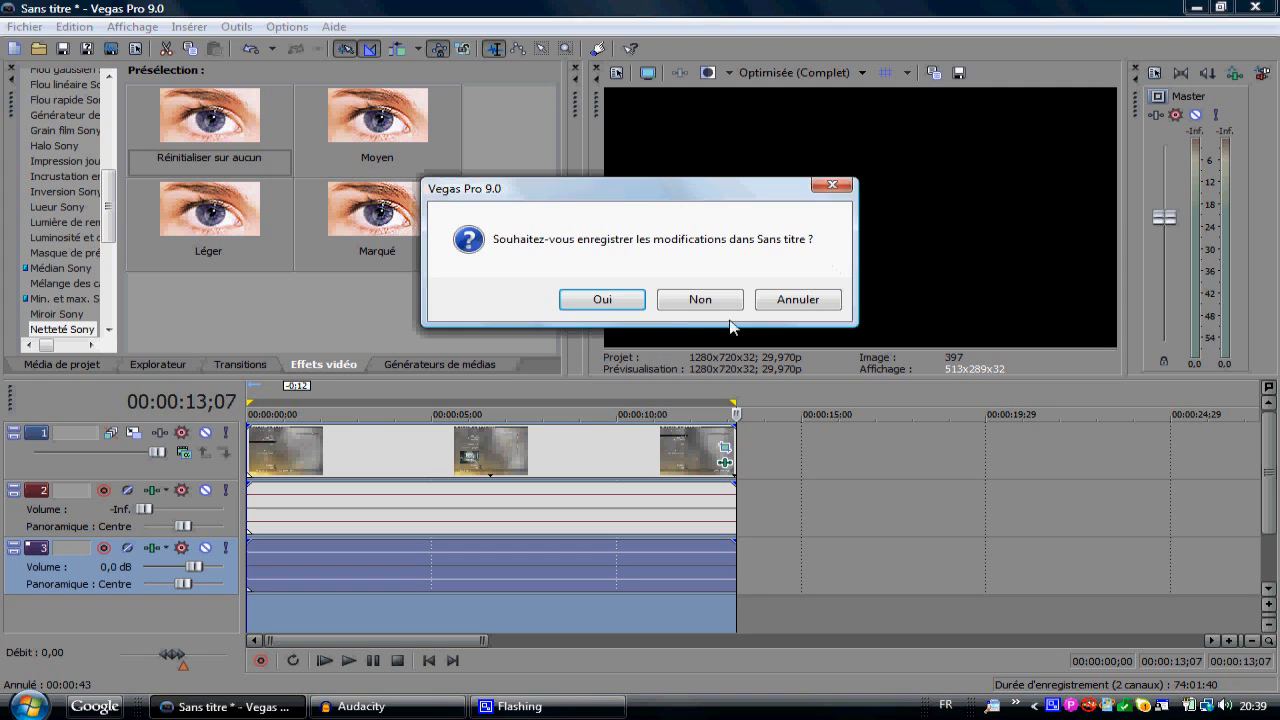
{"action": "left_click", "coordinate": [688, 301]}
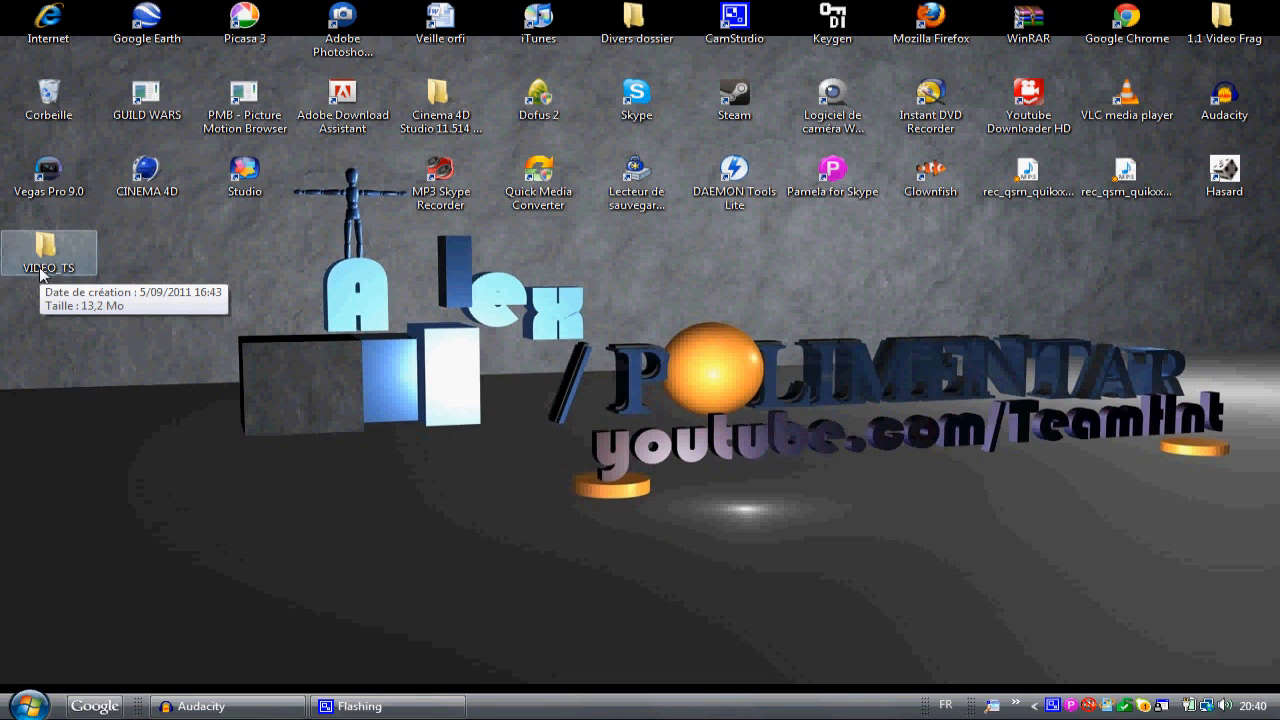
{"action": "left_click", "coordinate": [256, 174]}
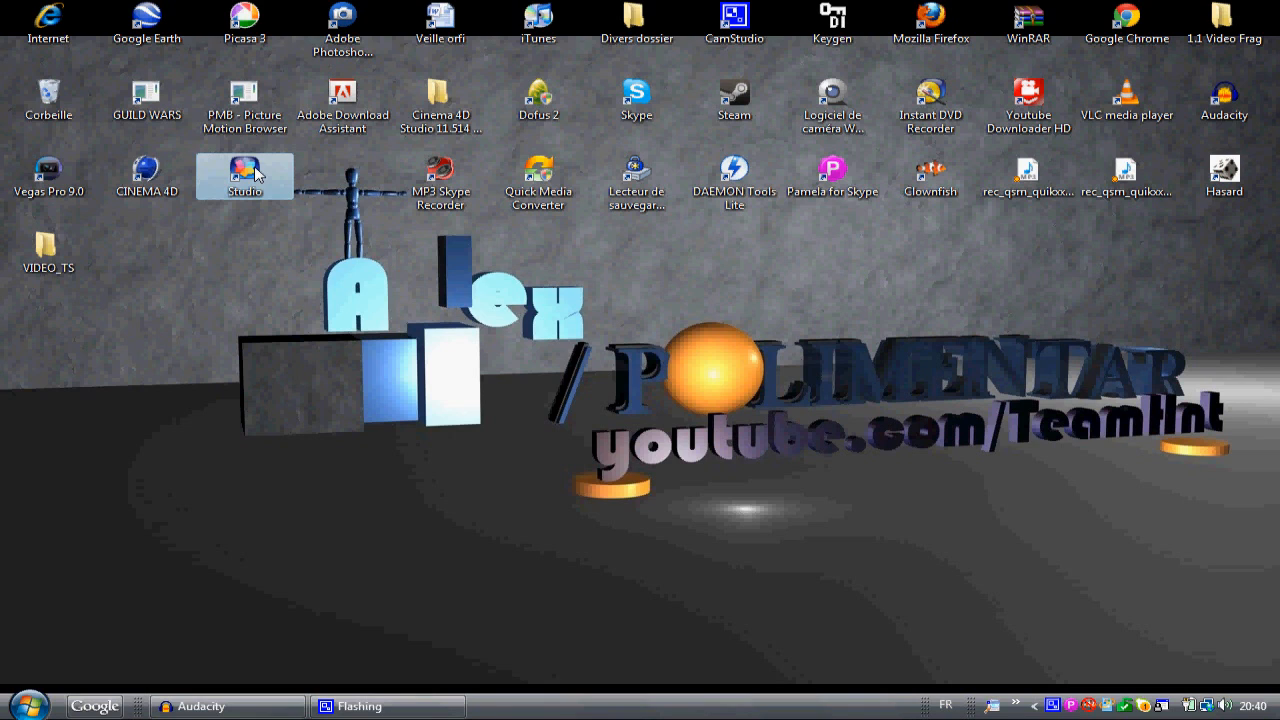
{"action": "double_click", "coordinate": [245, 172]}
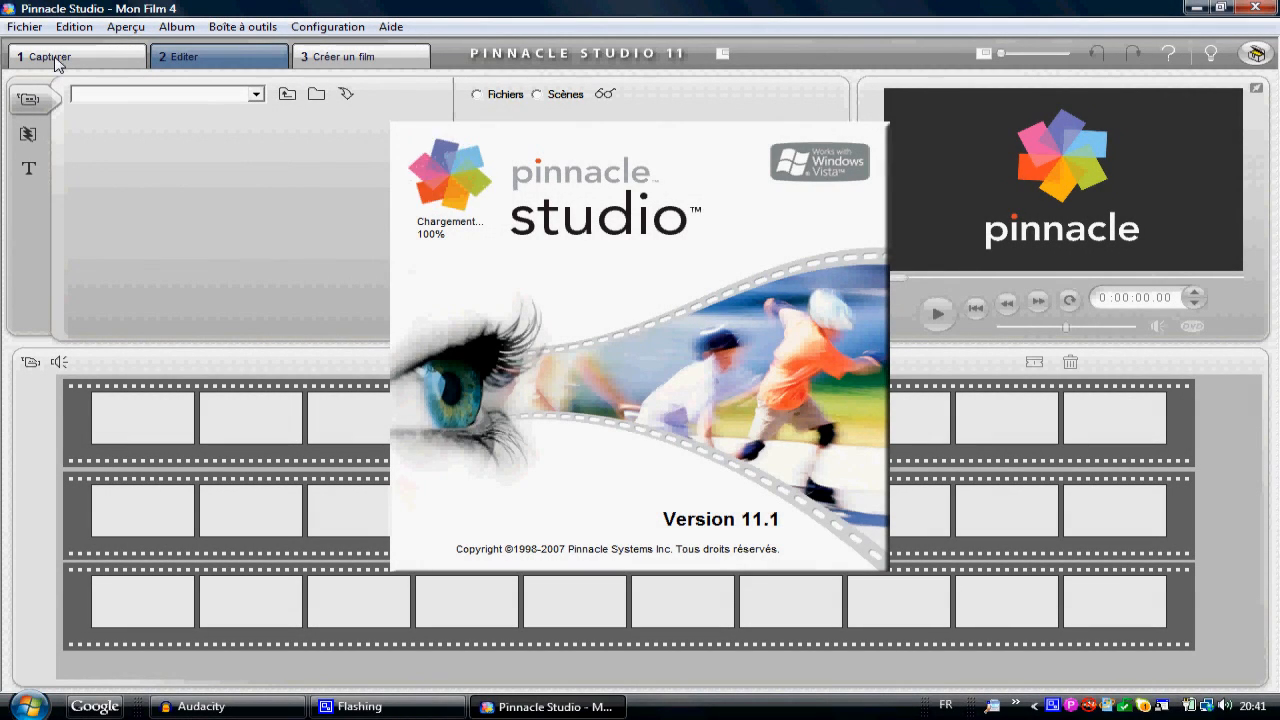
{"action": "left_click", "coordinate": [57, 58]}
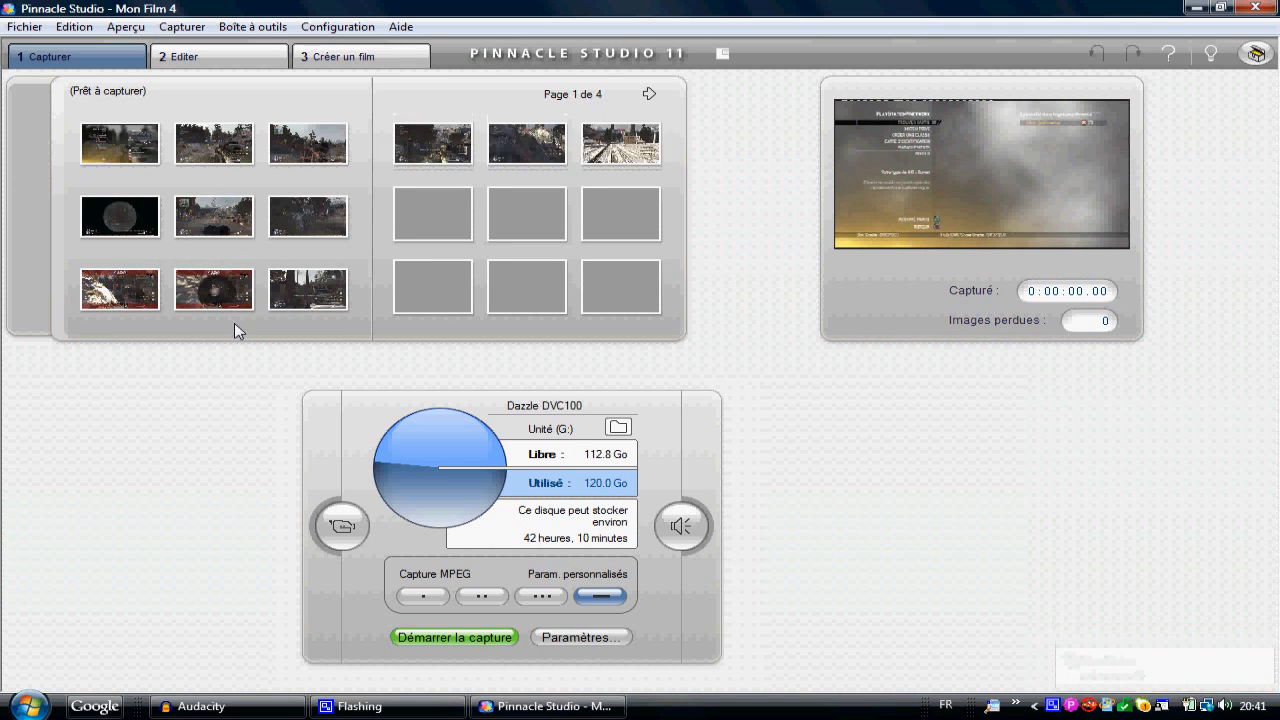
Step: Review the capture source settings for the Dazzle DVC100 and choose MPEG-1/2 as the capture format
{"action": "left_click", "coordinate": [570, 638]}
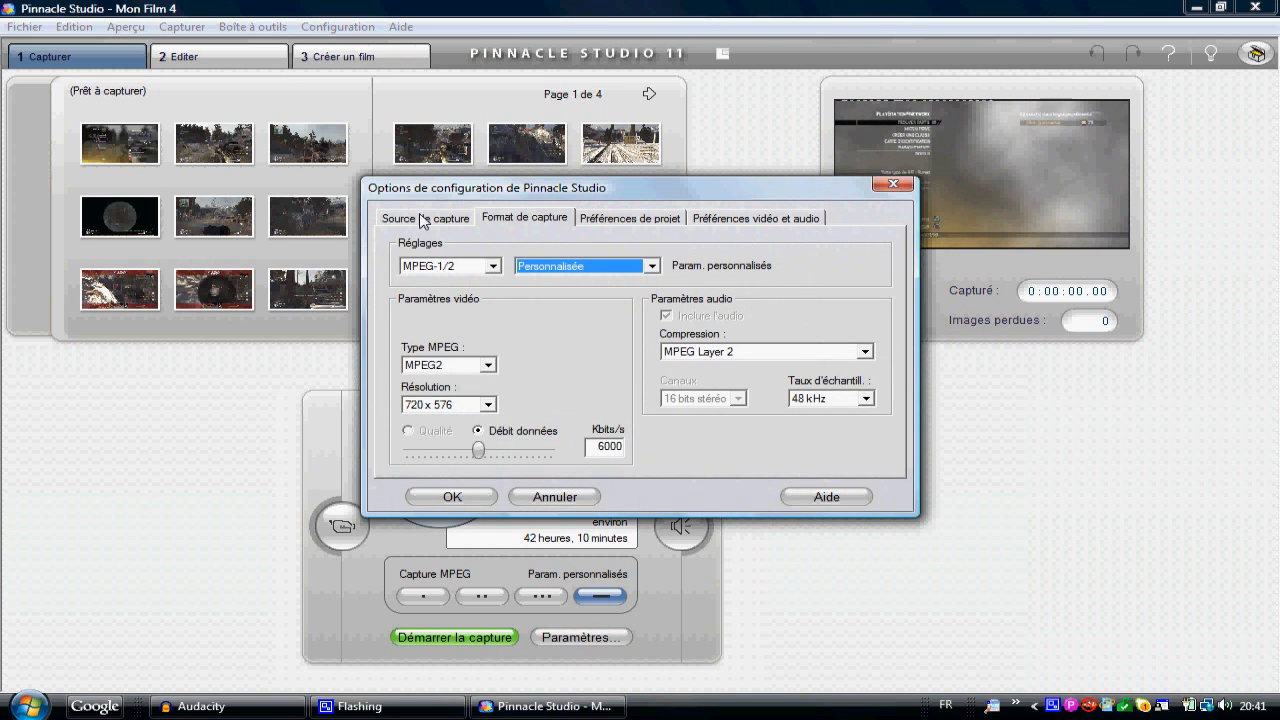
{"action": "left_click", "coordinate": [420, 224]}
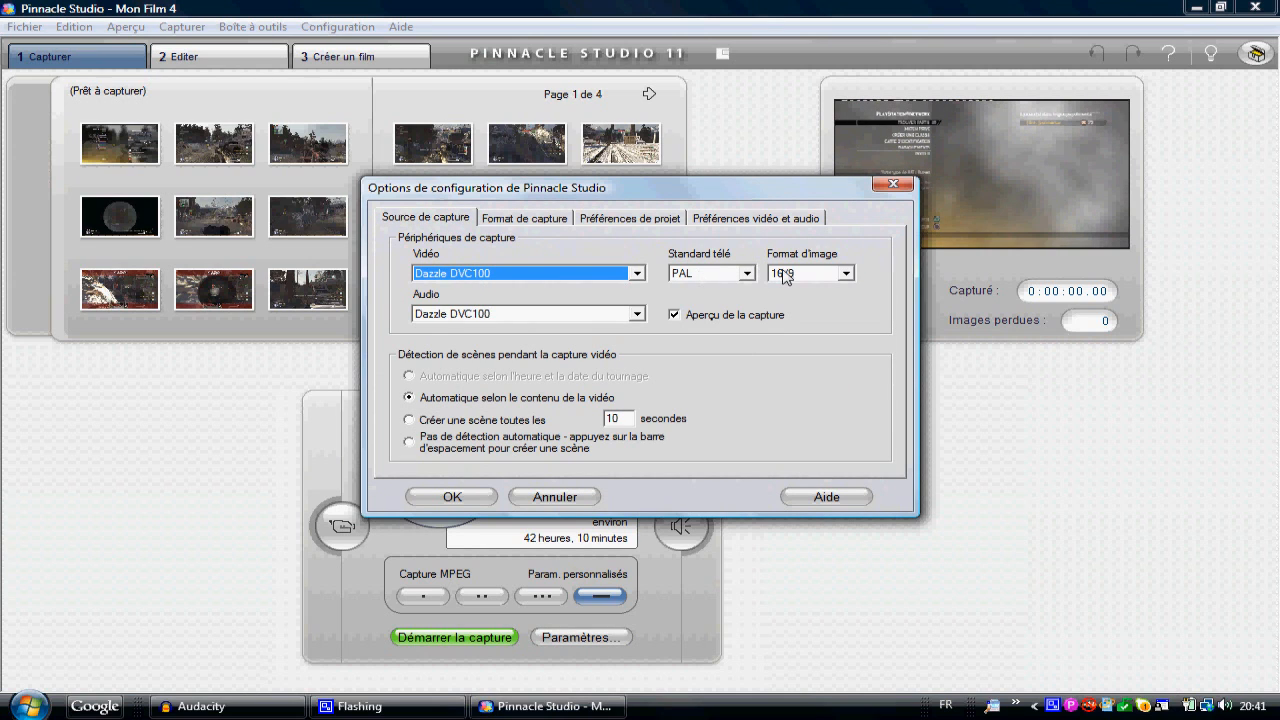
{"action": "left_click", "coordinate": [520, 220]}
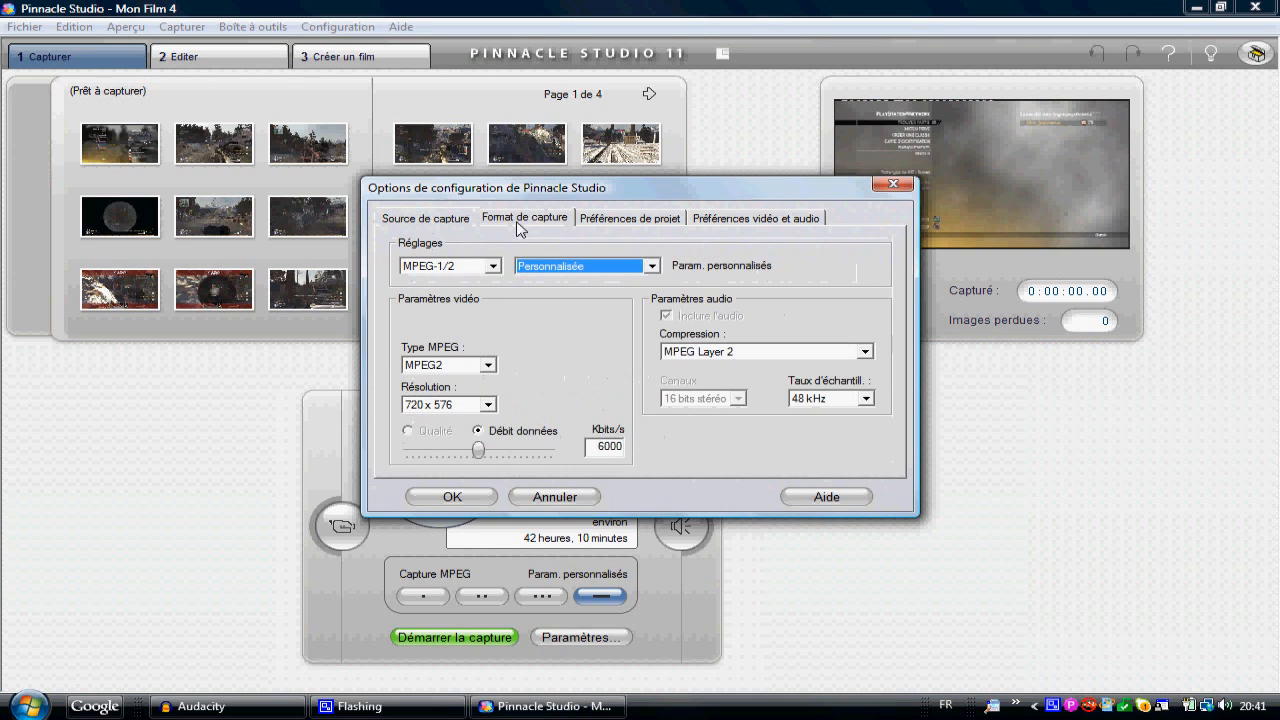
{"action": "left_click", "coordinate": [492, 266]}
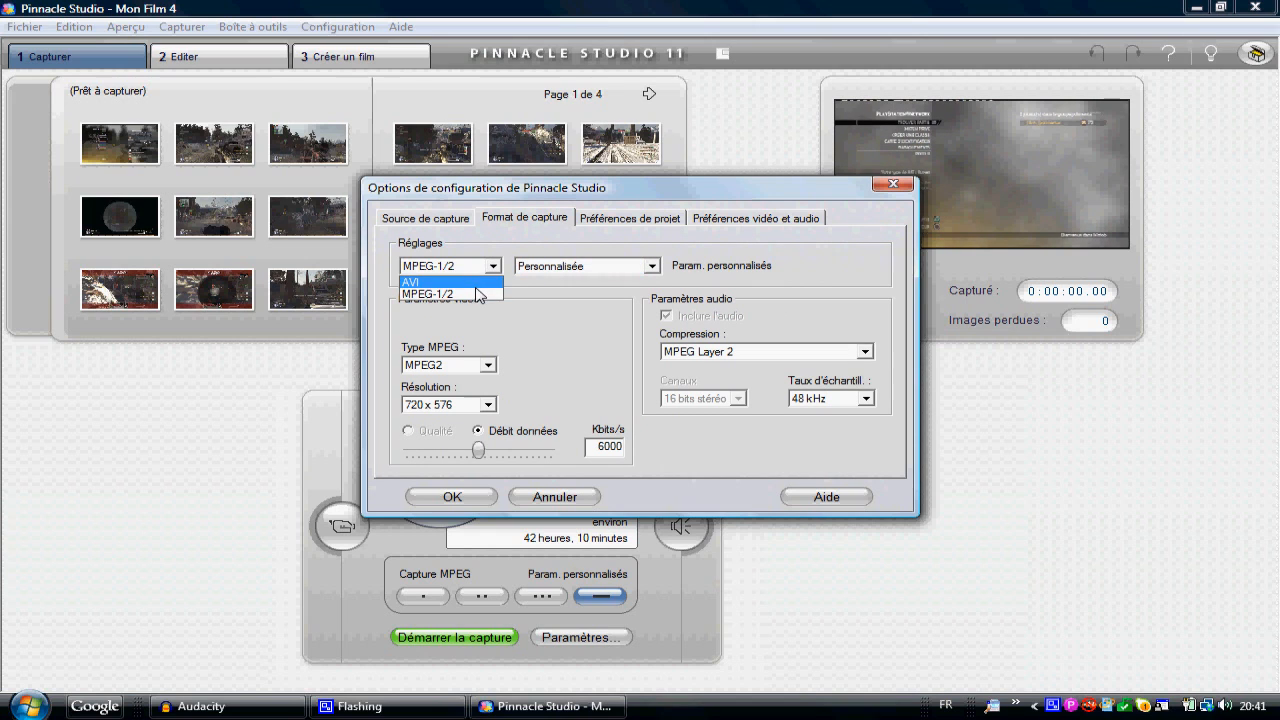
{"action": "left_click", "coordinate": [470, 294]}
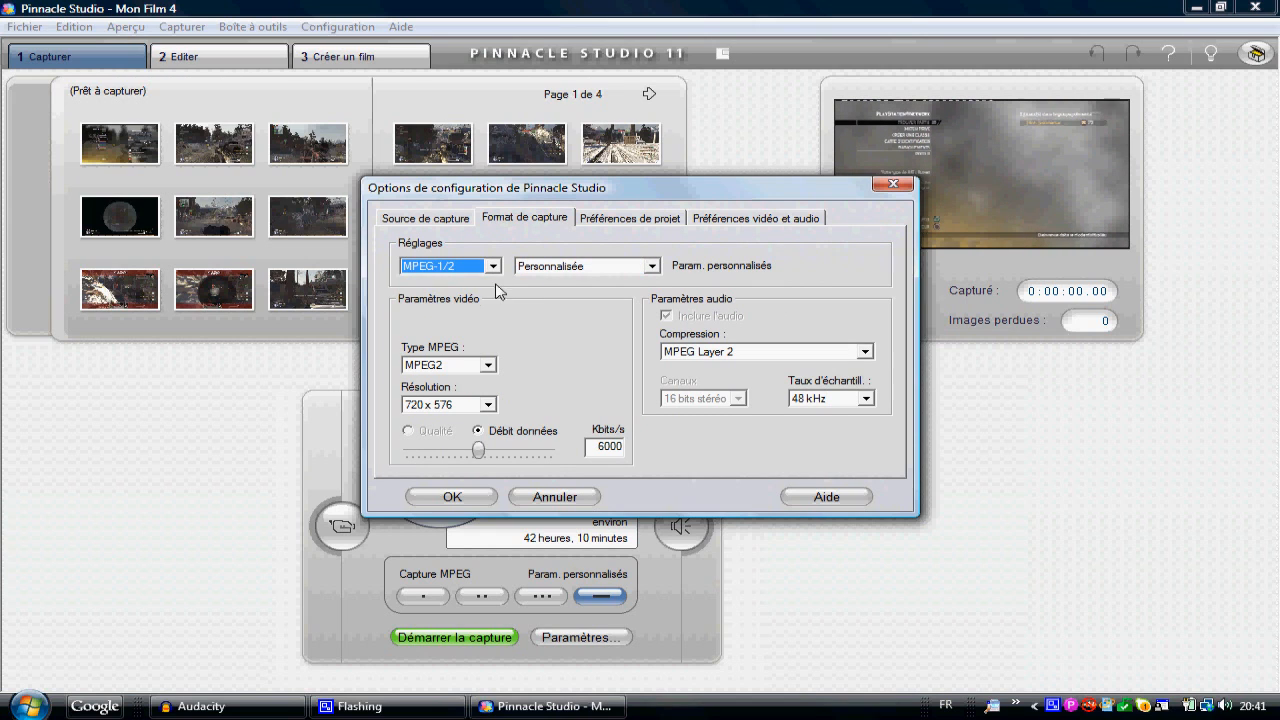
Step: Try the Qualité moyenne (SVCD) and Basse qualité (CD vidéo) presets, and return the capture quality to Personnalisée
{"action": "left_click", "coordinate": [546, 268]}
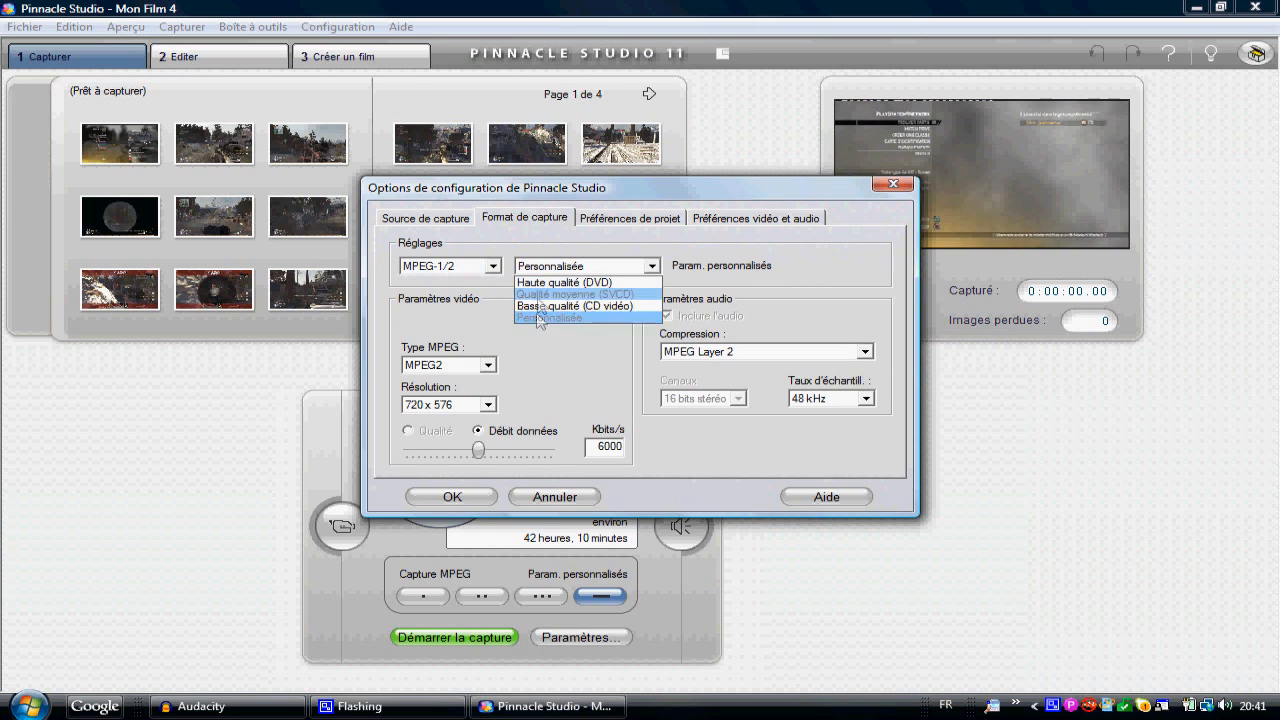
{"action": "left_click", "coordinate": [545, 294]}
{"action": "left_click", "coordinate": [580, 266]}
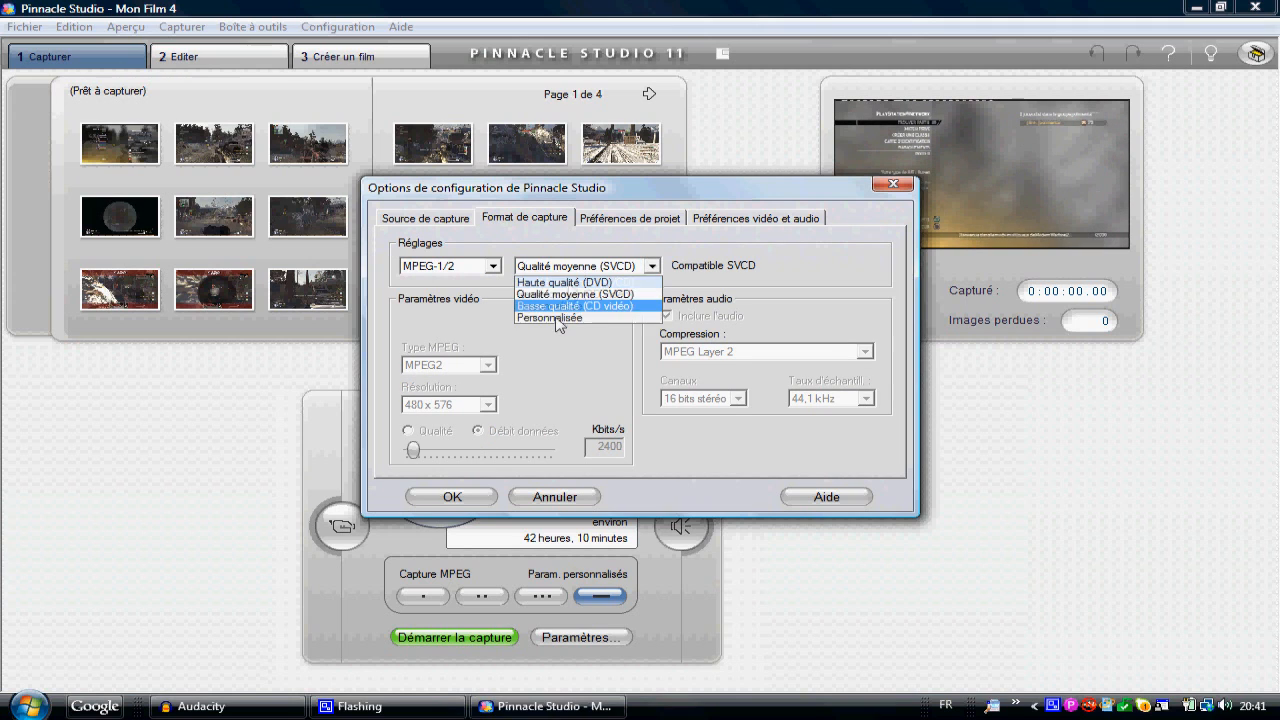
{"action": "left_click", "coordinate": [561, 306]}
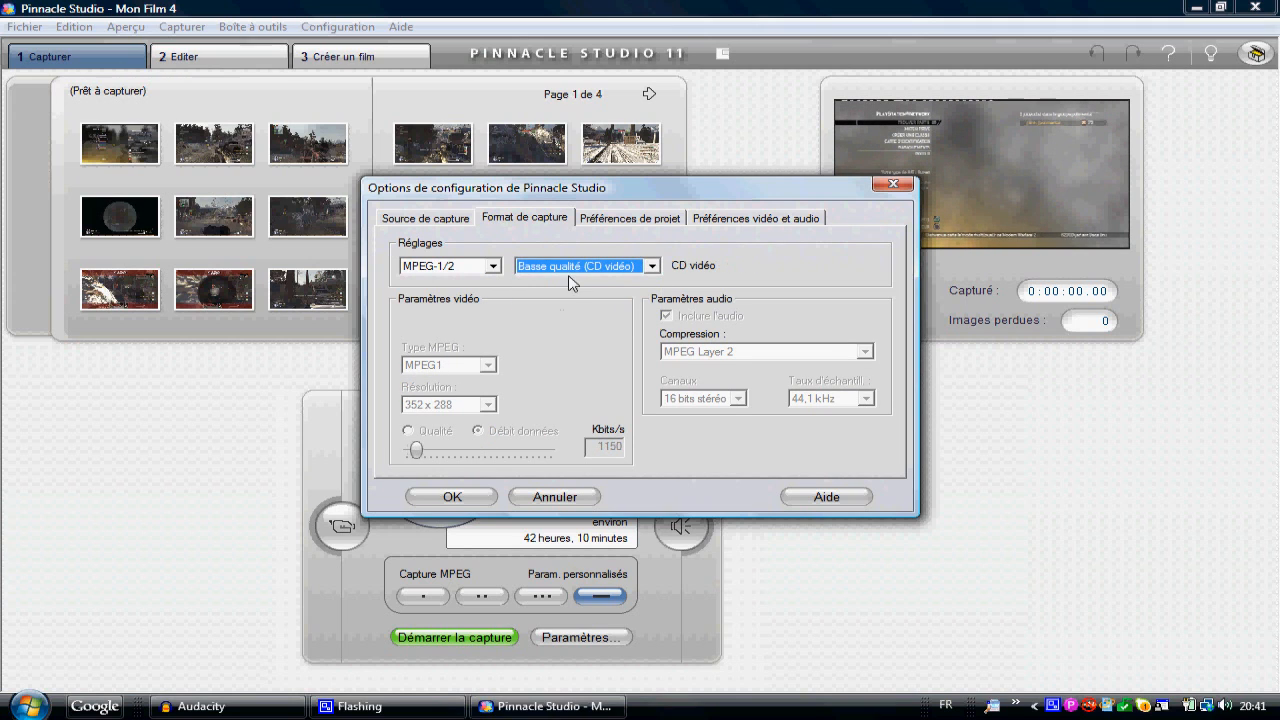
{"action": "left_click", "coordinate": [570, 267]}
{"action": "left_click", "coordinate": [556, 318]}
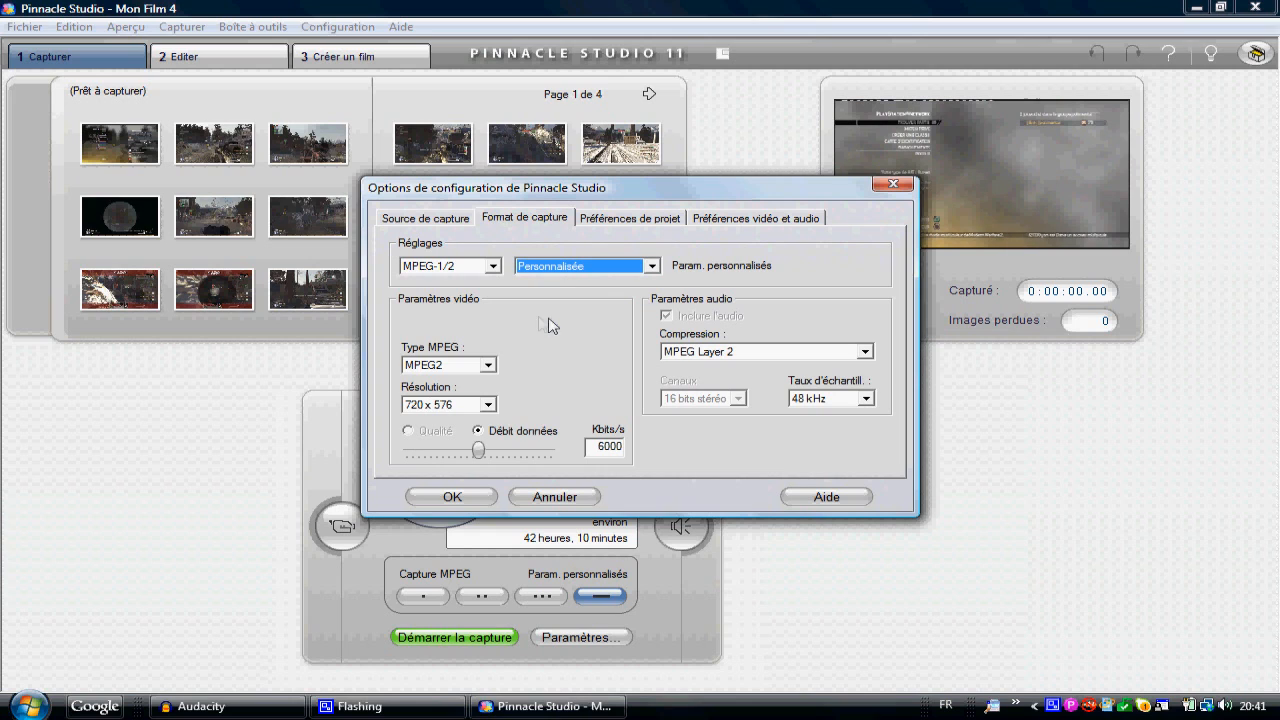
Step: Keep MPEG2 as the MPEG type, and review the video and audio preferences before accepting the capture settings
{"action": "left_click", "coordinate": [465, 368]}
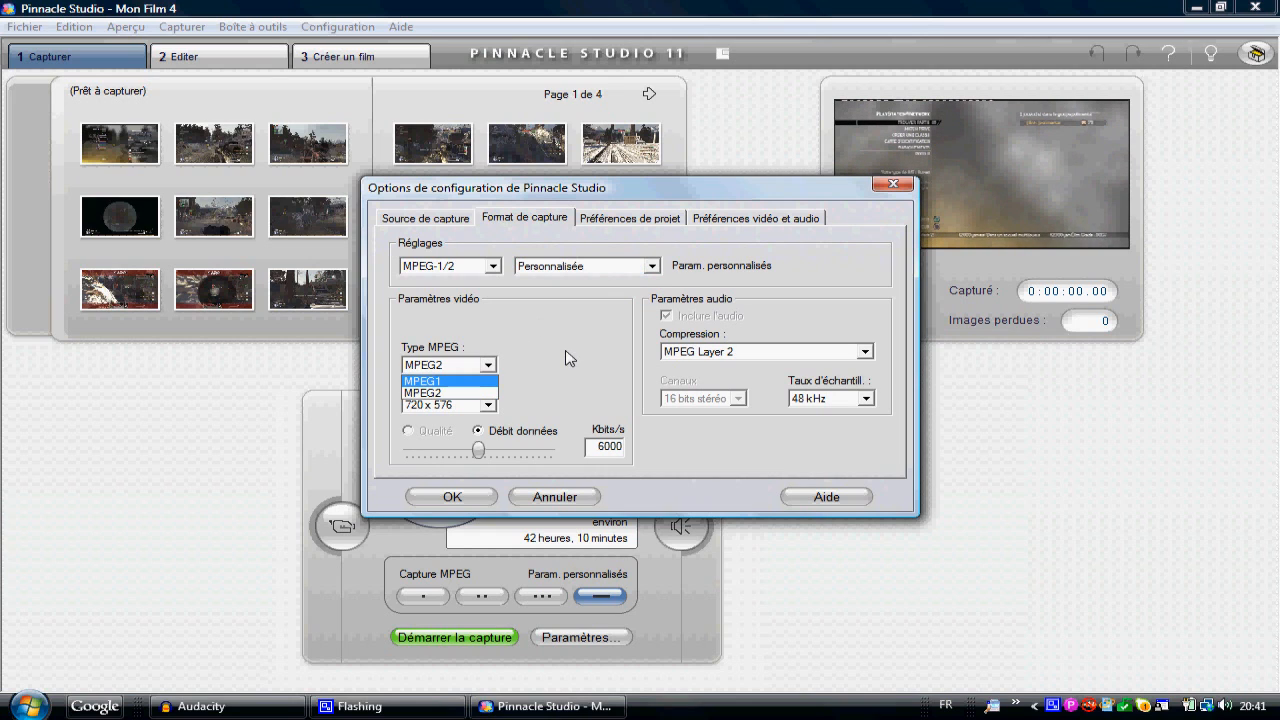
{"action": "left_click", "coordinate": [570, 357]}
{"action": "left_click", "coordinate": [489, 365]}
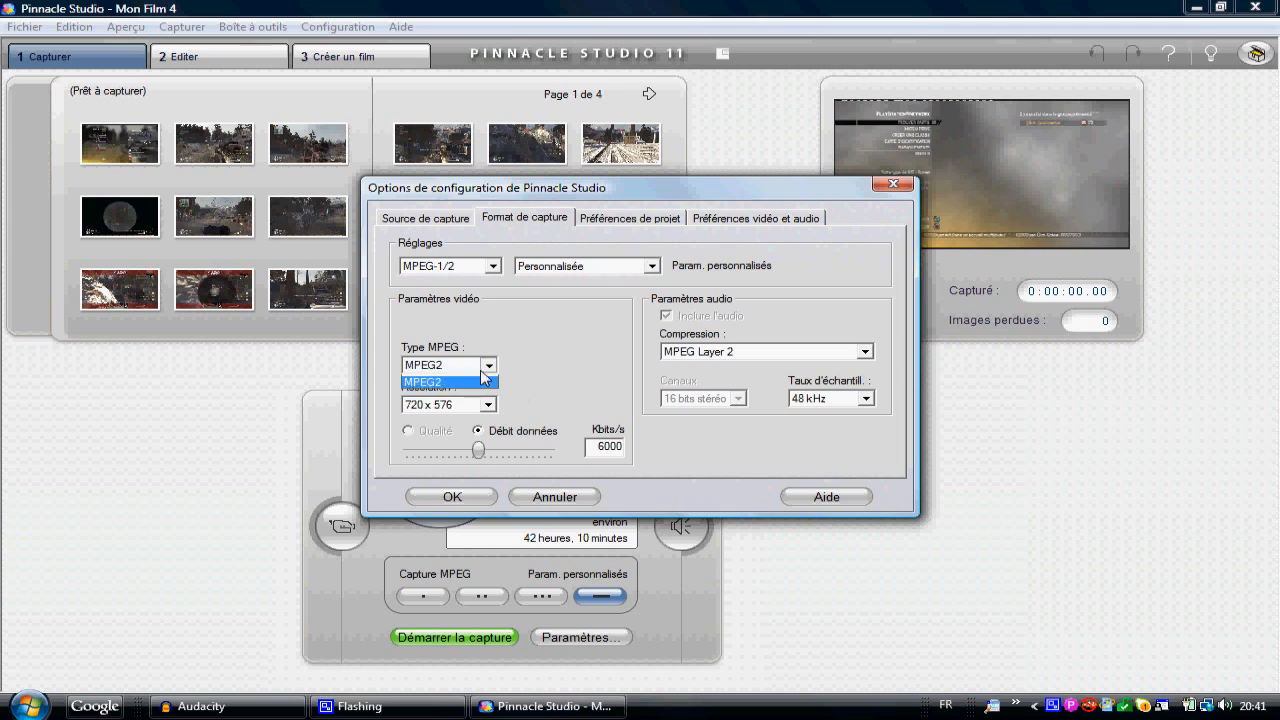
{"action": "left_click", "coordinate": [551, 357]}
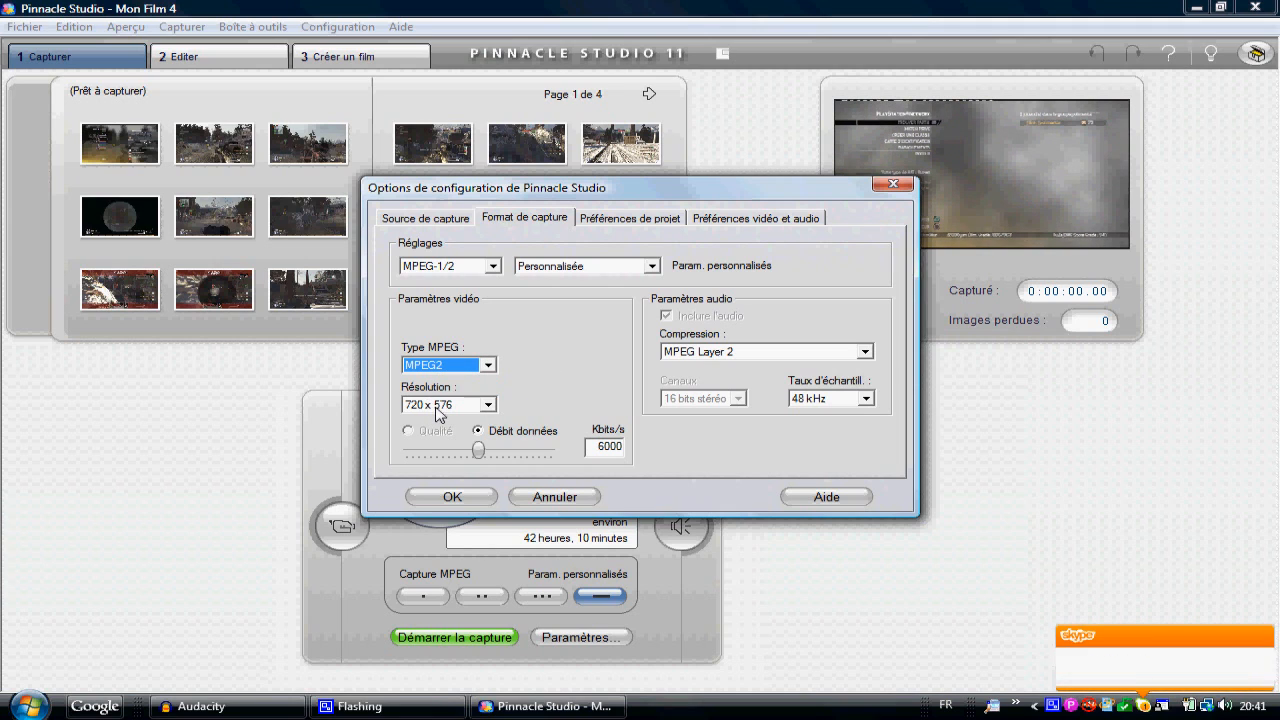
{"action": "left_click", "coordinate": [630, 226]}
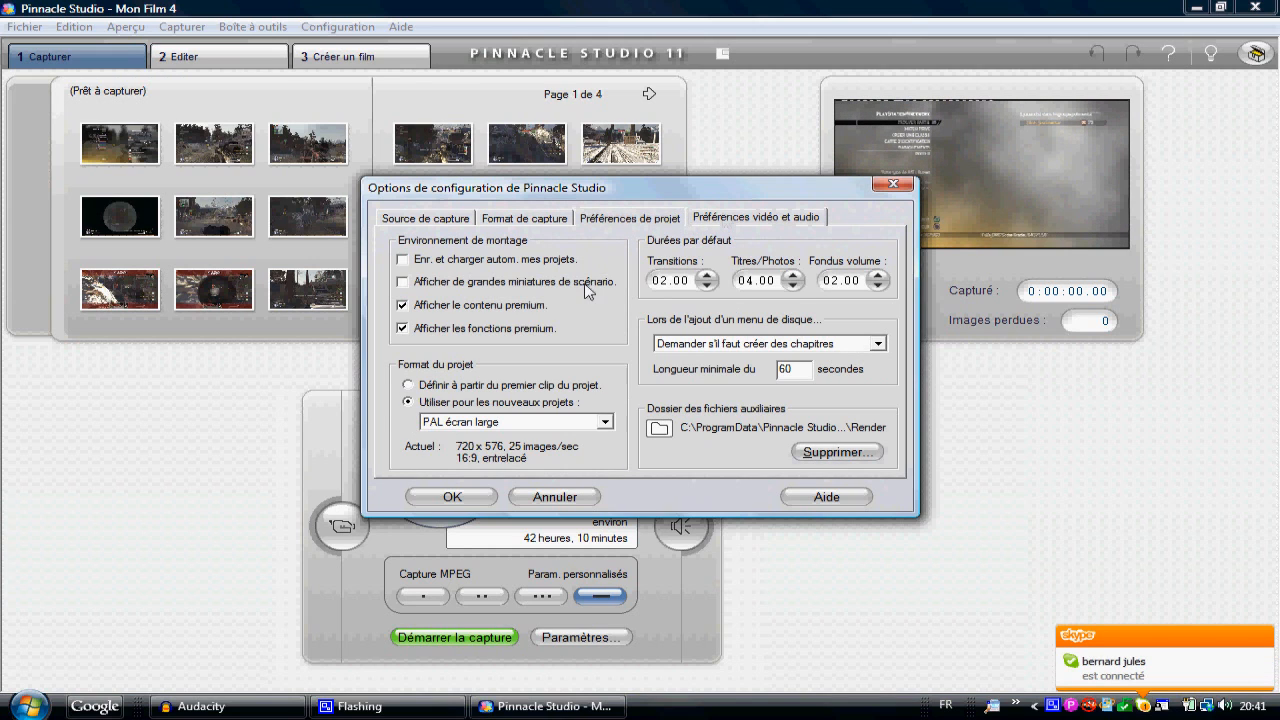
{"action": "left_click", "coordinate": [447, 497]}
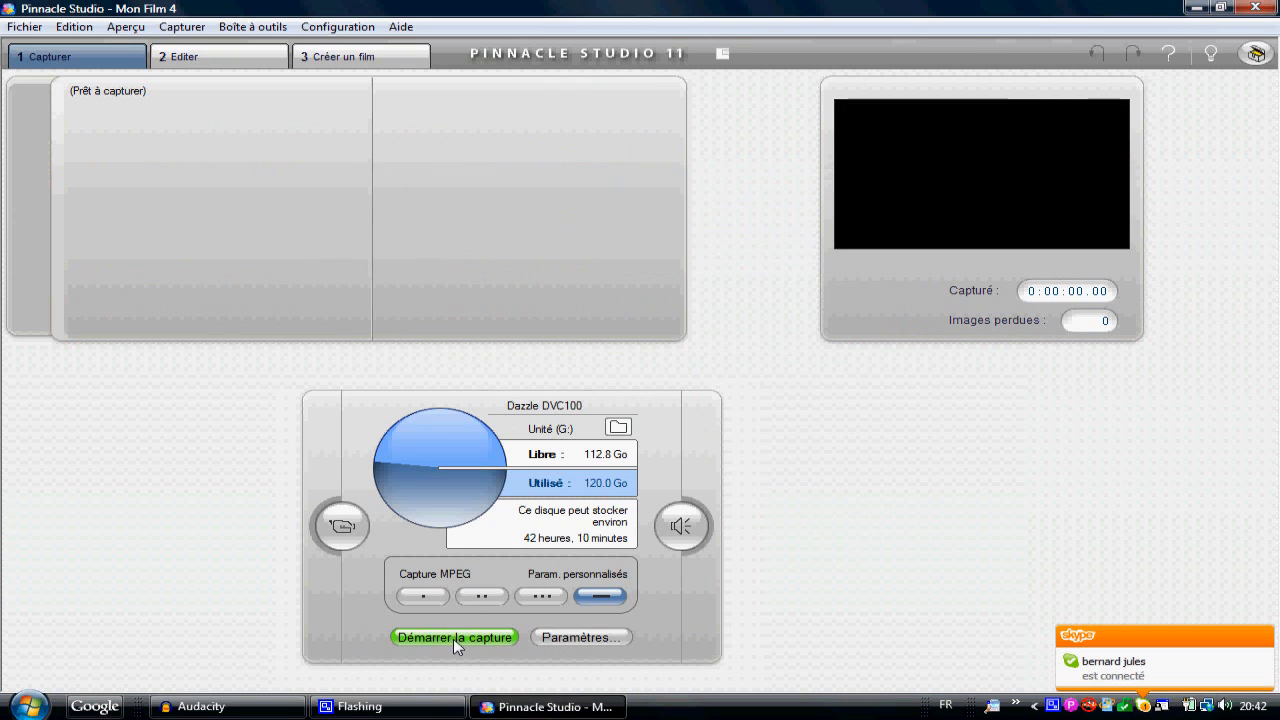
Step: Record a short video capture named Test from the Dazzle DVC100 and stop it
{"action": "left_click", "coordinate": [453, 638]}
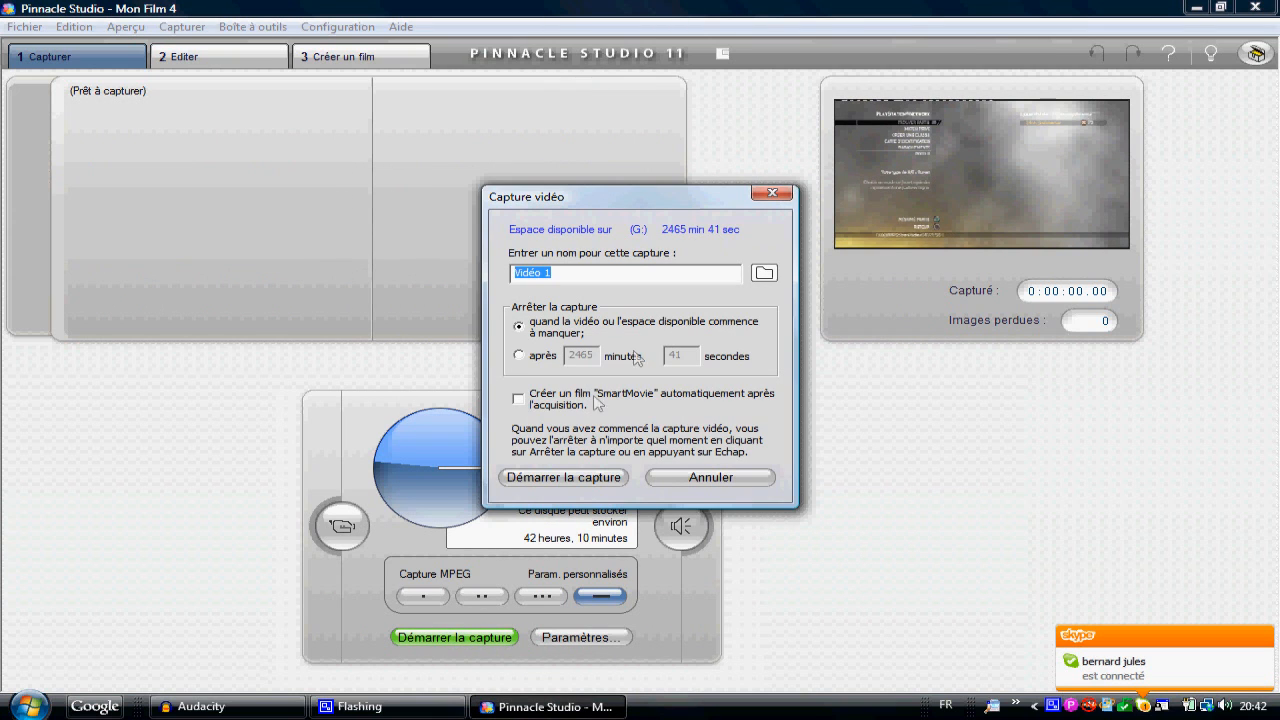
{"action": "type", "text": "udhe"}
{"action": "key", "text": "BackSpace"}
{"action": "key", "text": "BackSpace"}
{"action": "key", "text": "BackSpace"}
{"action": "key", "text": "BackSpace"}
{"action": "type", "text": "Tez"}
{"action": "key", "text": "BackSpace"}
{"action": "type", "text": "st"}
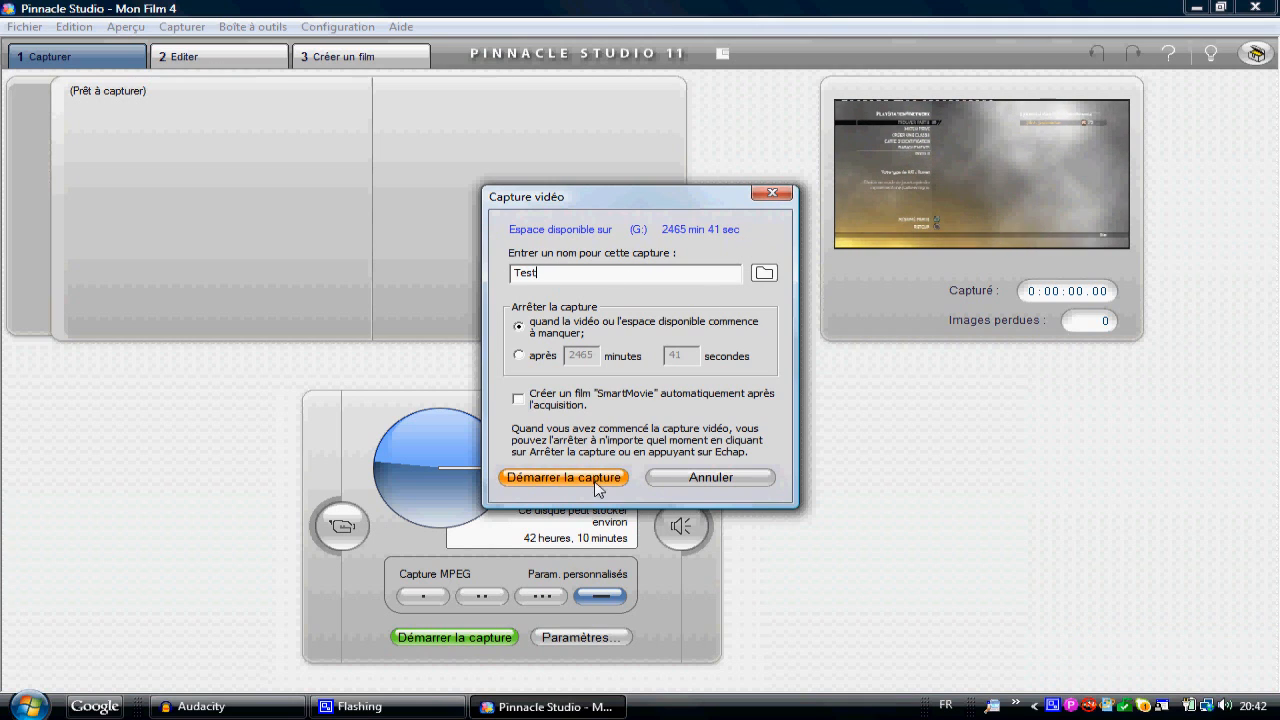
{"action": "left_click", "coordinate": [563, 478]}
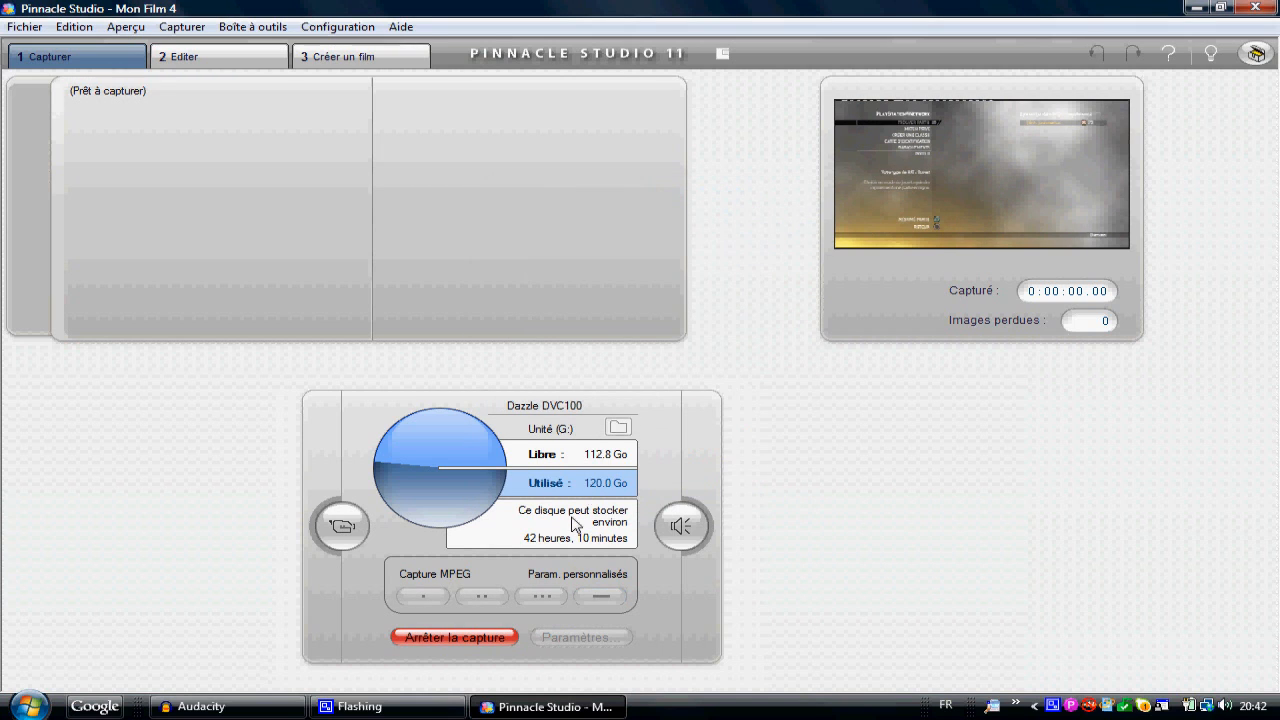
{"action": "left_click", "coordinate": [482, 641]}
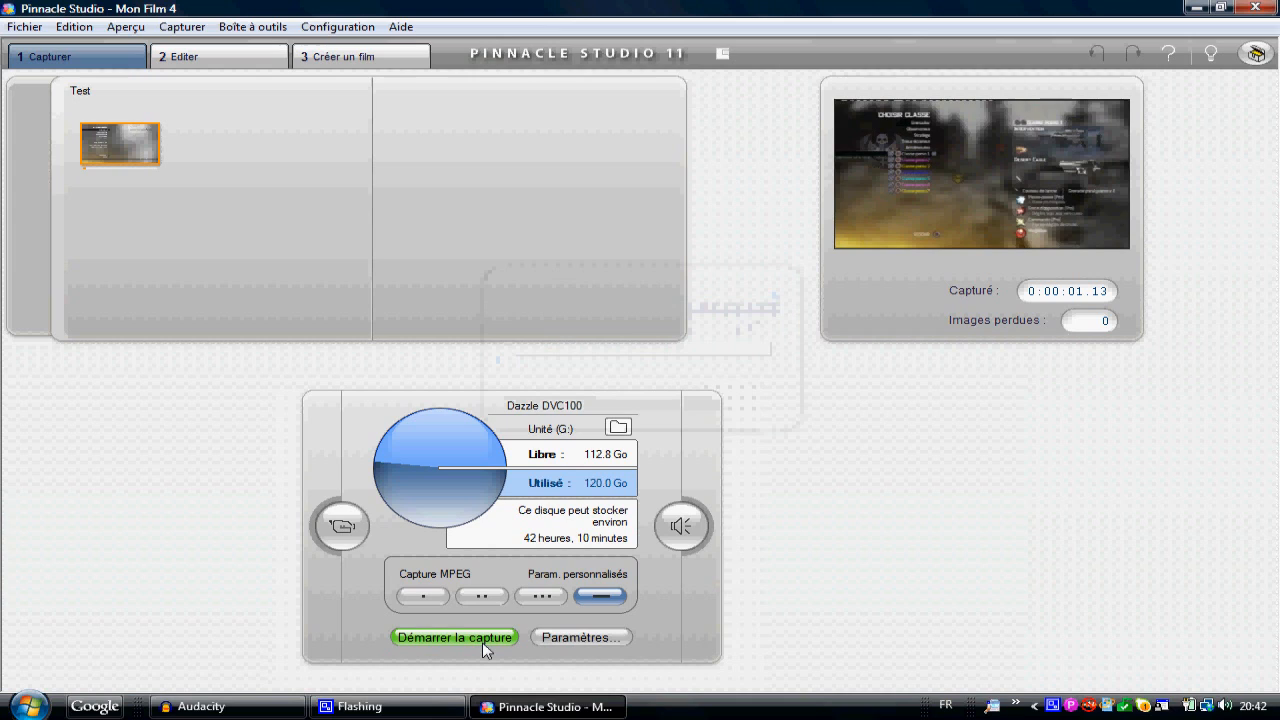